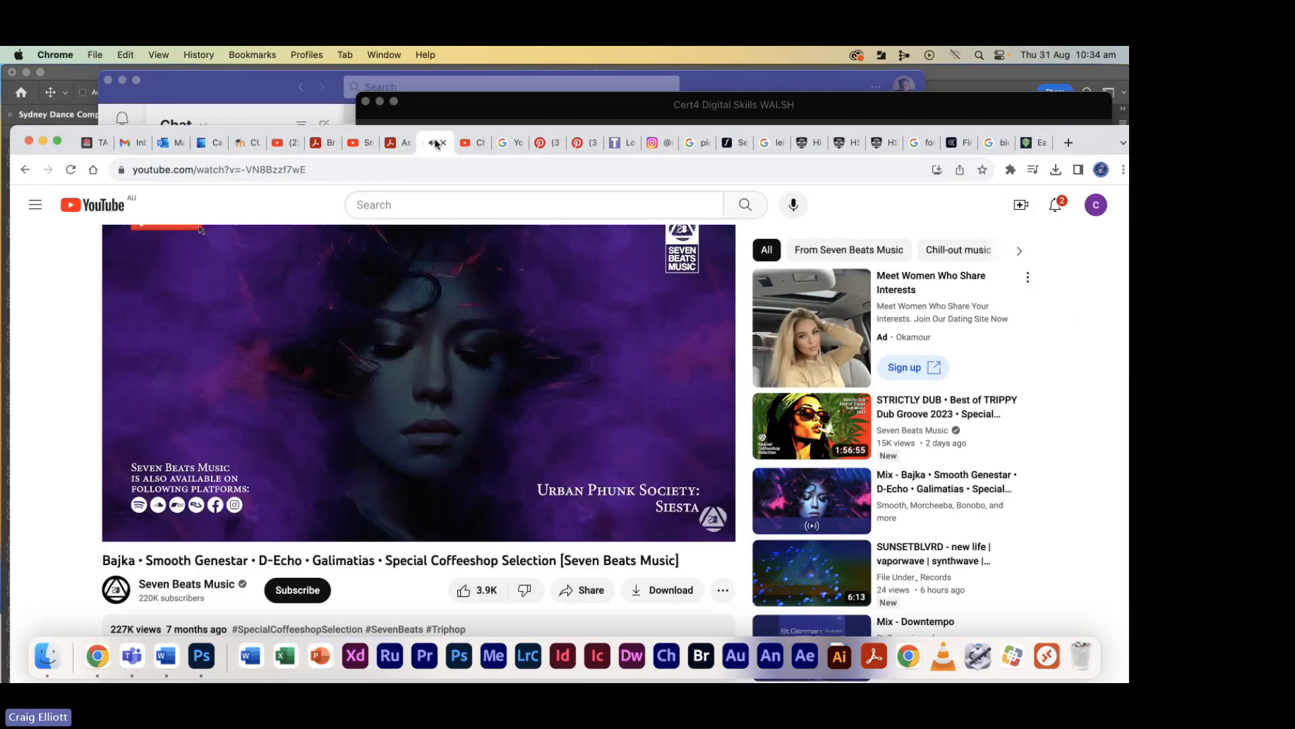
# - Switch from the browser to Photoshop with the Sydney Dance Company poster document
pyautogui.click(59, 140)
pyautogui.press('super+Tab')
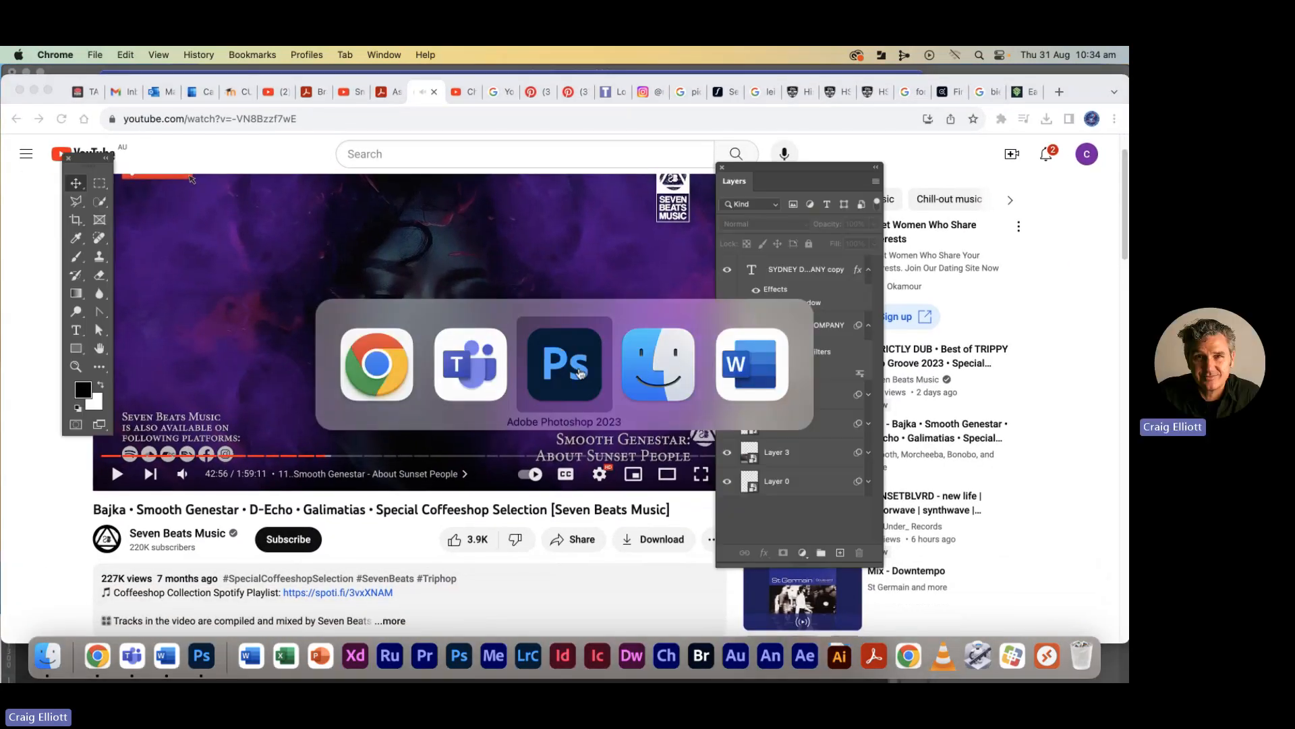
pyautogui.click(579, 373)
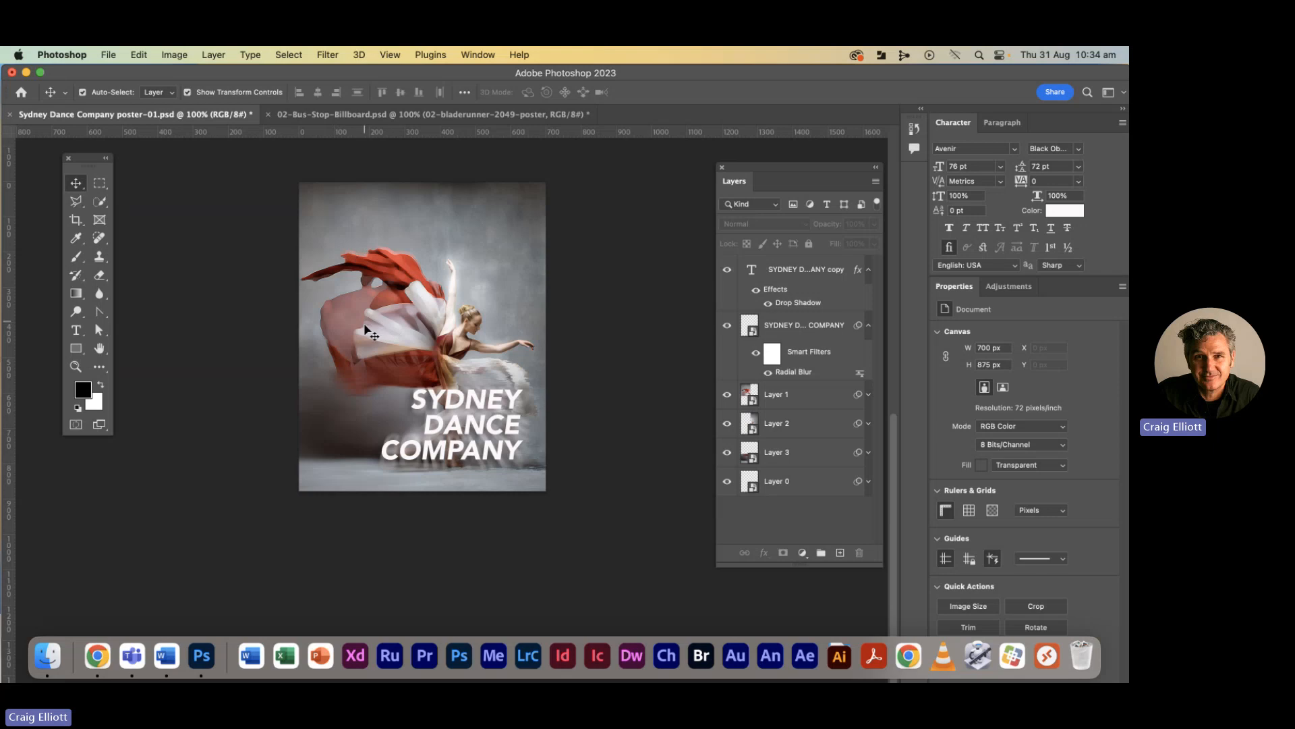
# - Preview 02-Bus-Stop-Billboard.psd from the Mock-ups-20230831 folder in Finder, and return to Photoshop
pyautogui.press('super+Tab')
pyautogui.press('super+Tab')
pyautogui.press('super+Tab')
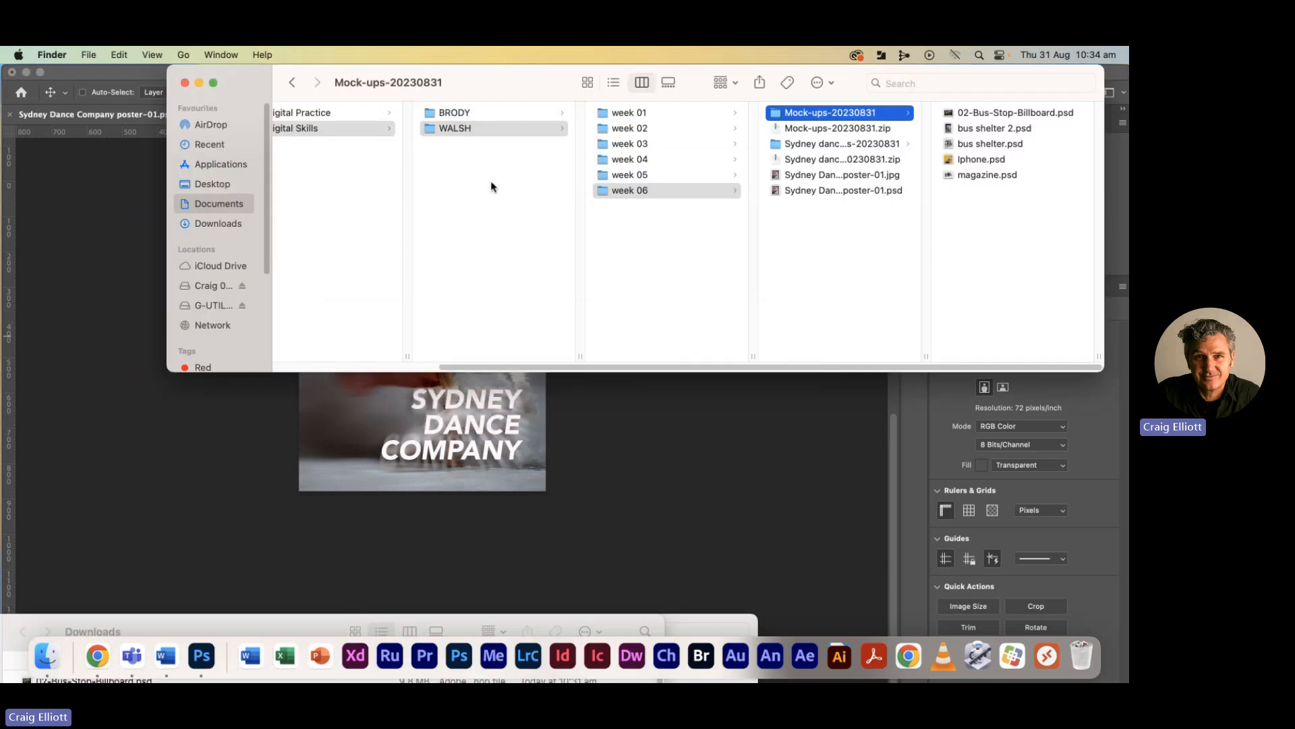
pyautogui.click(980, 115)
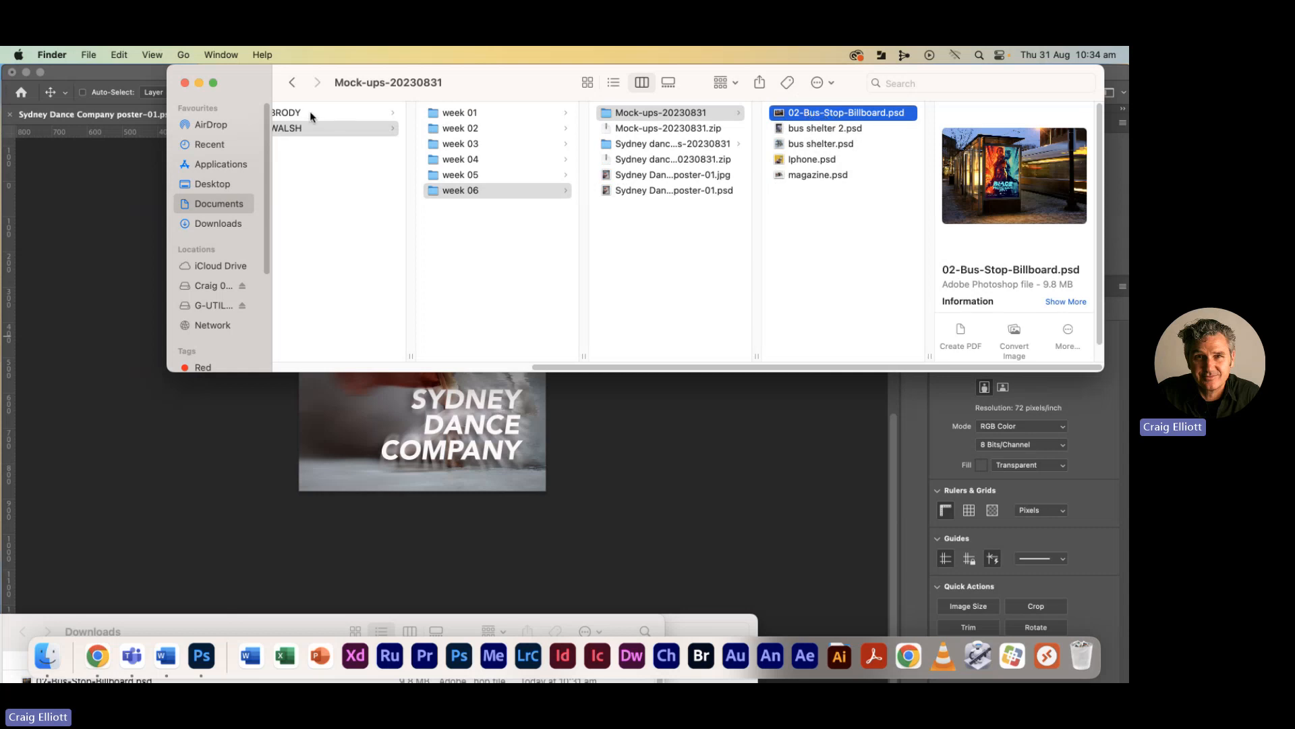
pyautogui.moveTo(255, 77); pyautogui.dragTo(194, 135)
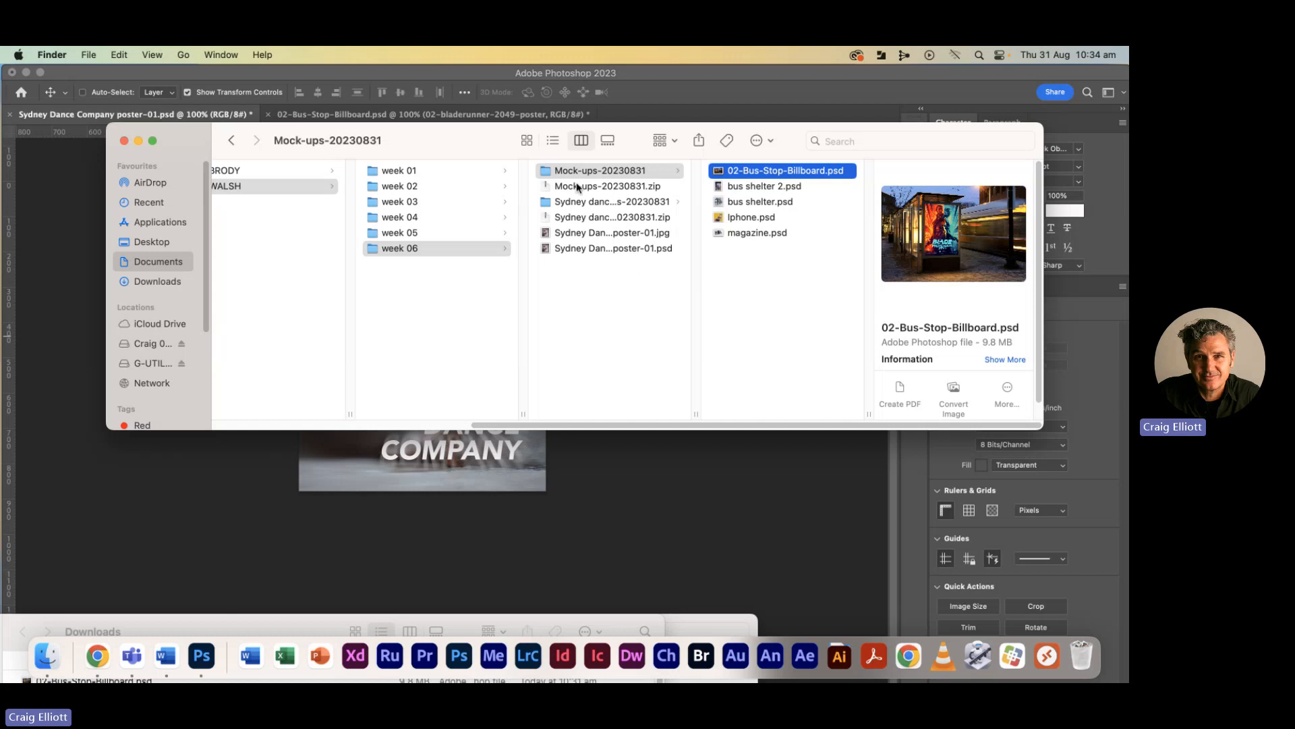
pyautogui.press('super+Tab')
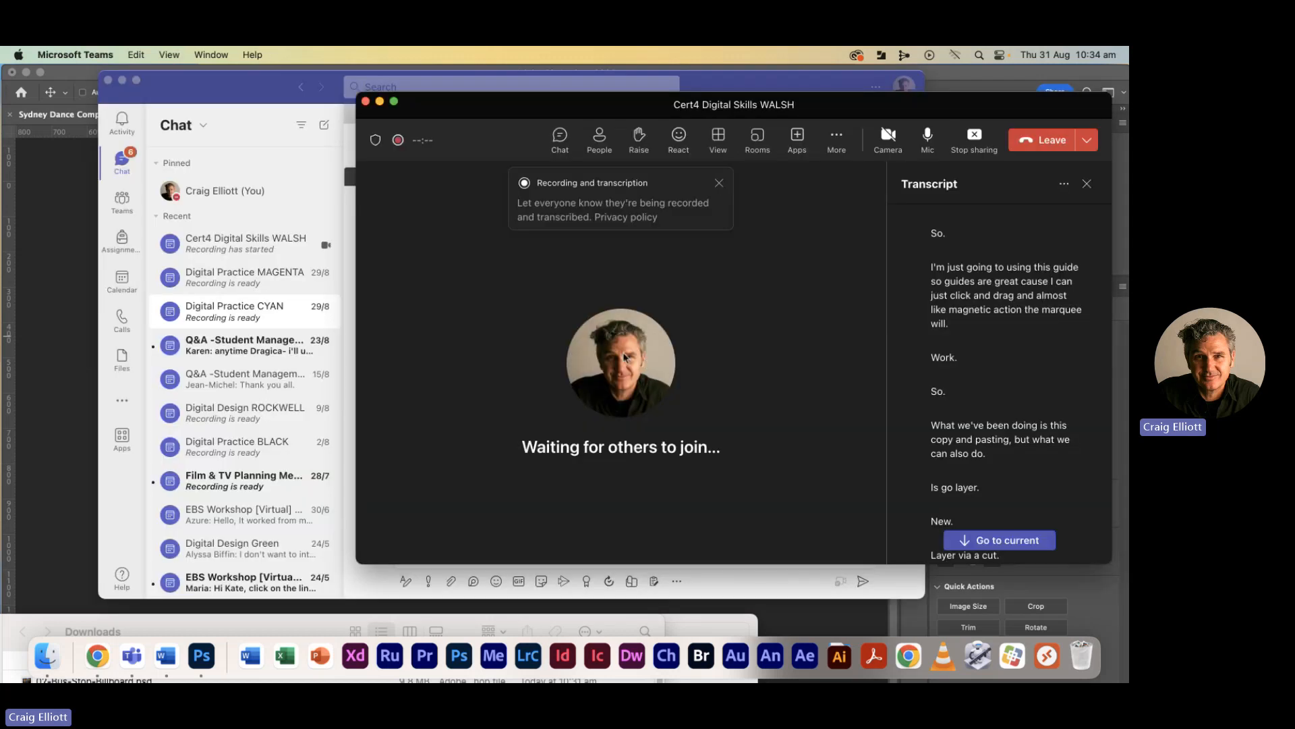
pyautogui.press('super+Tab')
pyautogui.press('super+Tab')
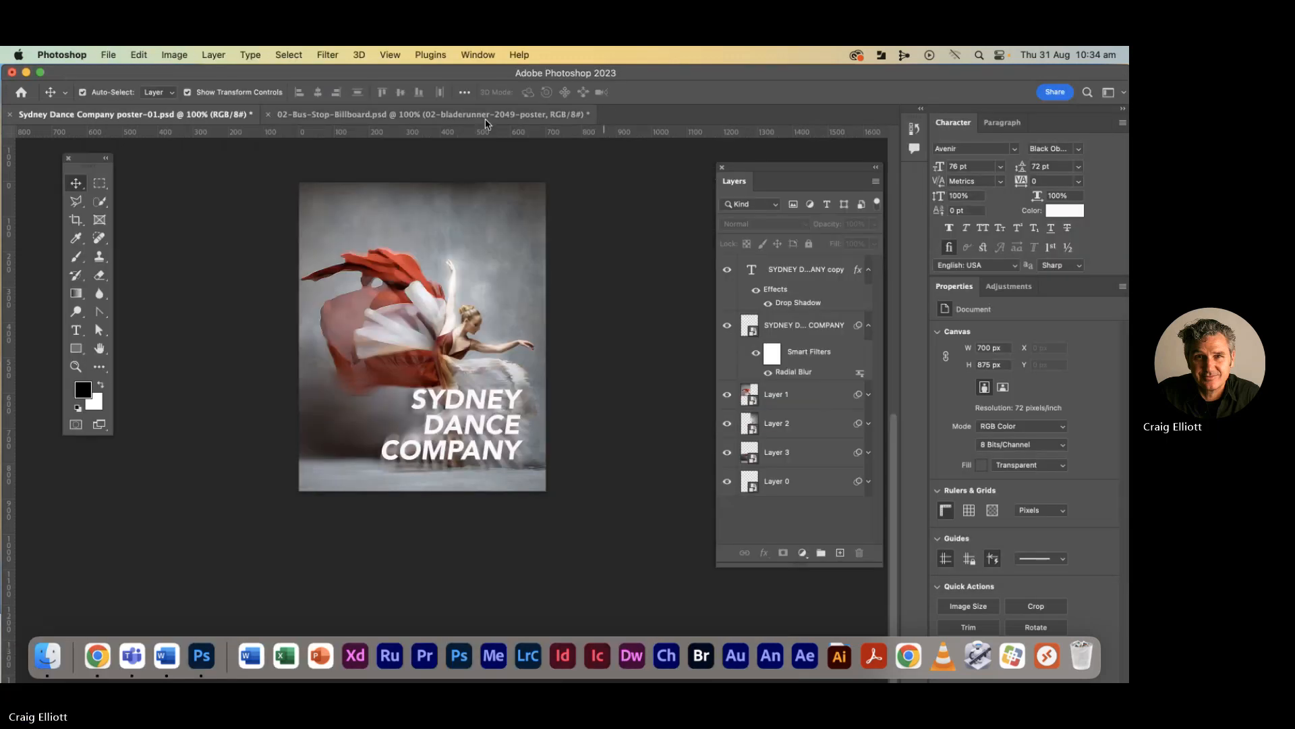
# - Compare the 02-Bus-Stop-Billboard.psd mock-up with and without its Blade Runner poster layer, leaving that layer hidden
pyautogui.click(466, 116)
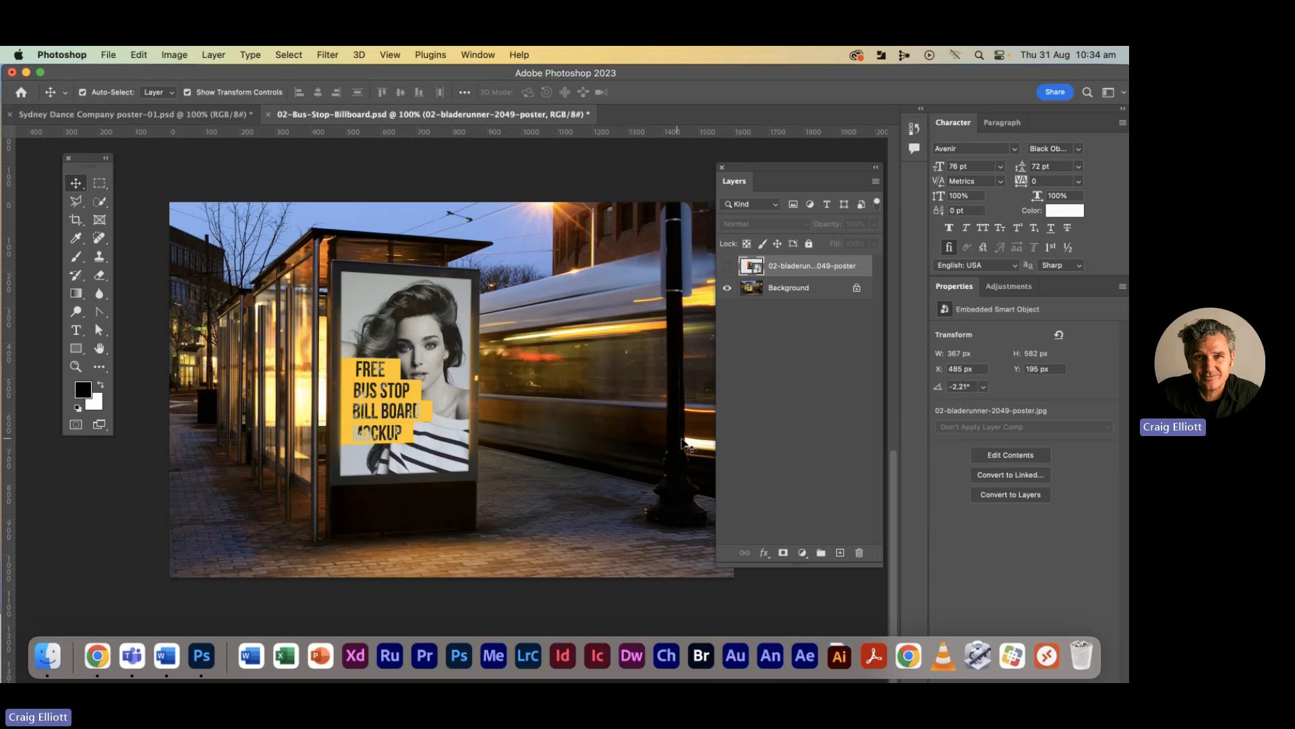
pyautogui.click(727, 270)
pyautogui.click(728, 270)
pyautogui.click(727, 270)
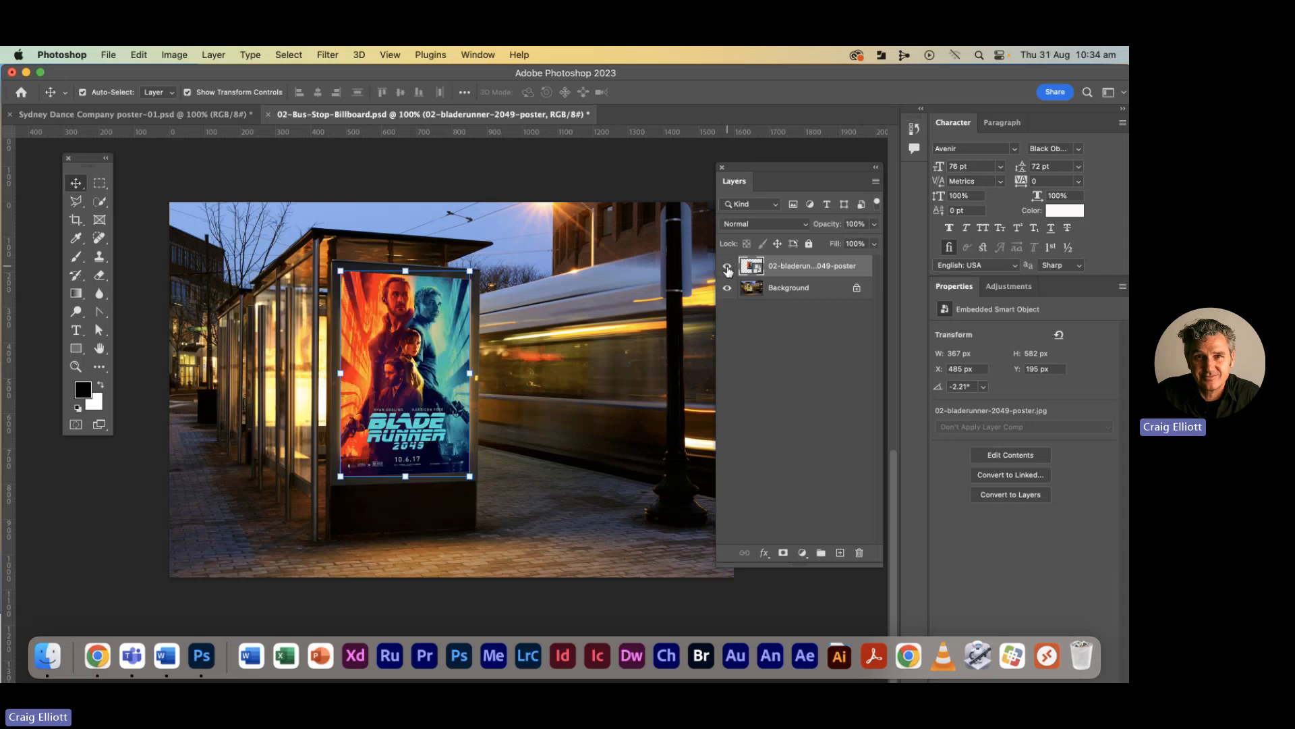
pyautogui.click(727, 269)
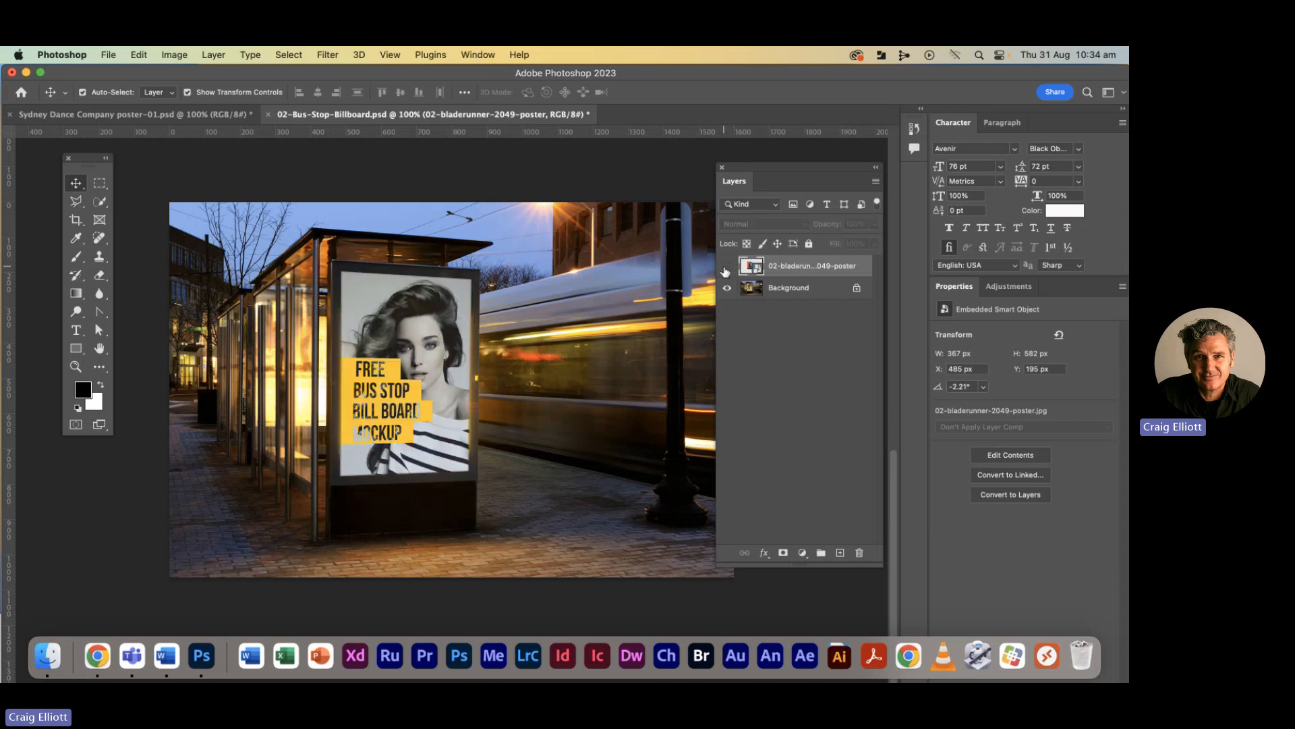
# - Unlock the Background layer of the bus stop mock-up and leave no layer selected
pyautogui.click(825, 288)
pyautogui.click(858, 288)
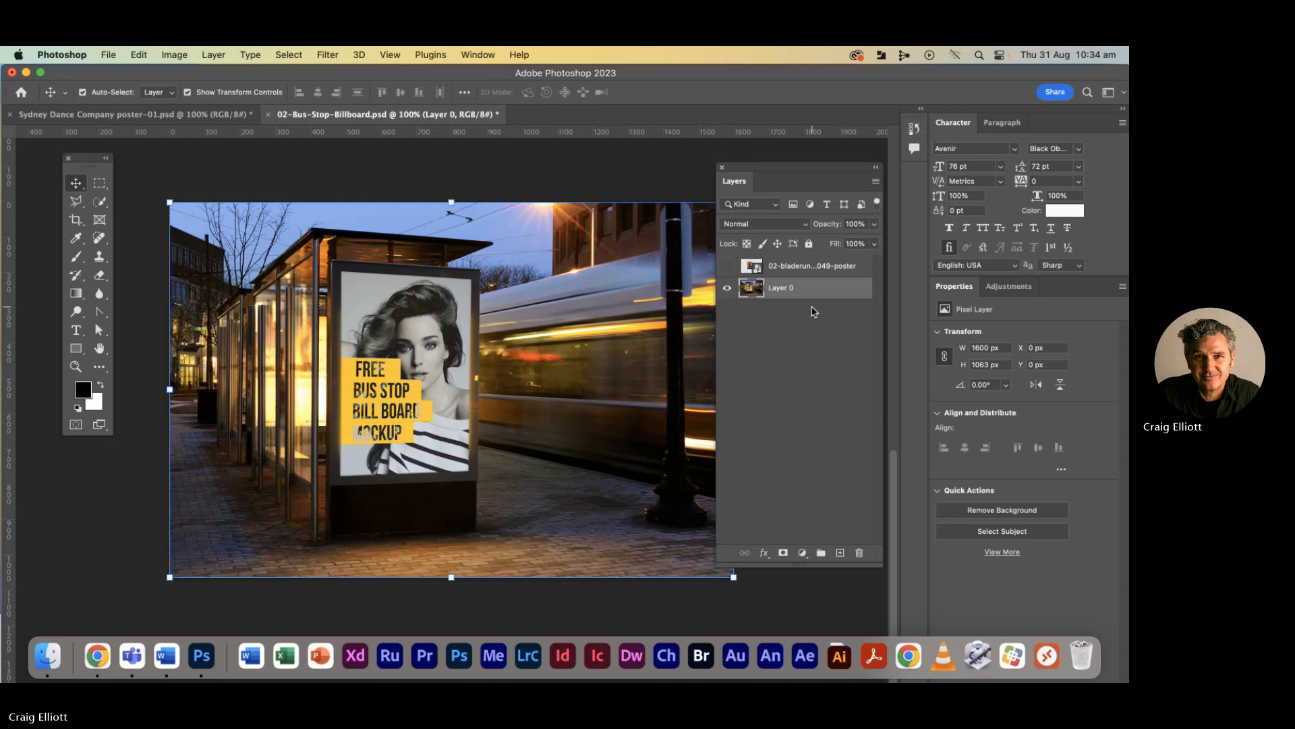
pyautogui.click(88, 114)
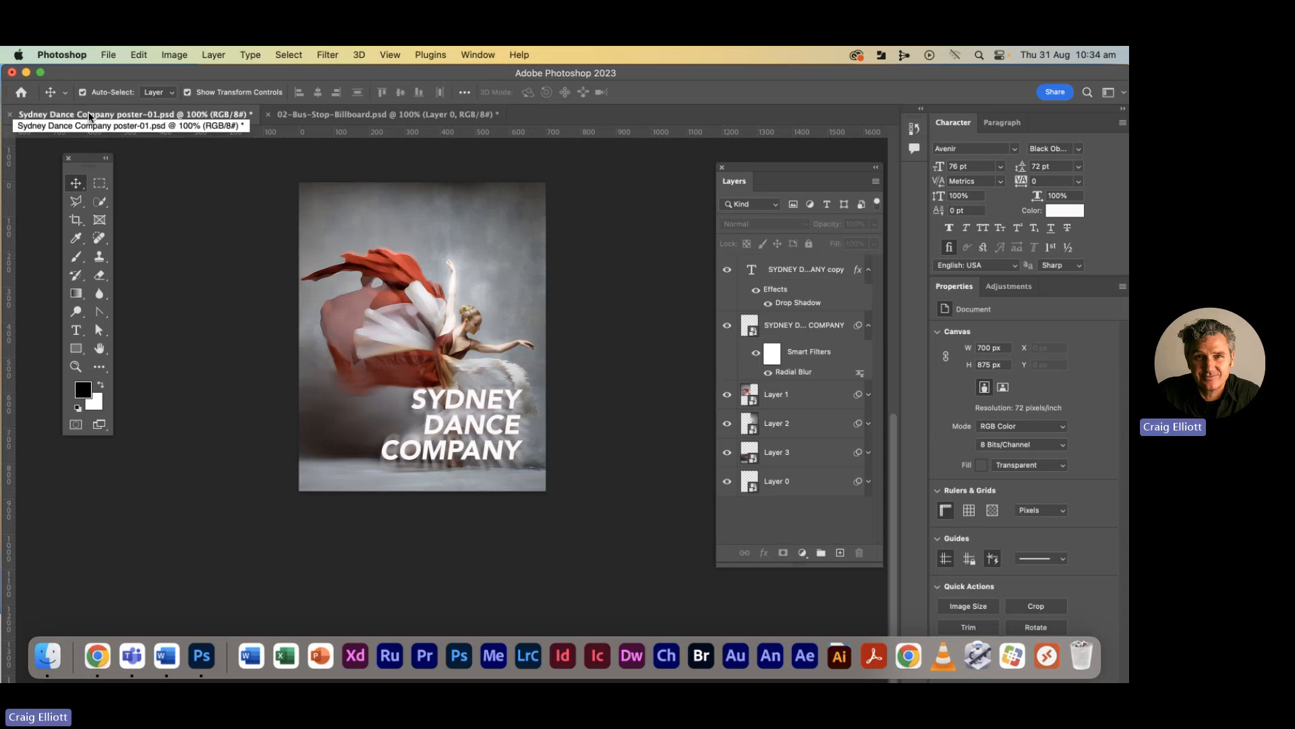
pyautogui.click(324, 115)
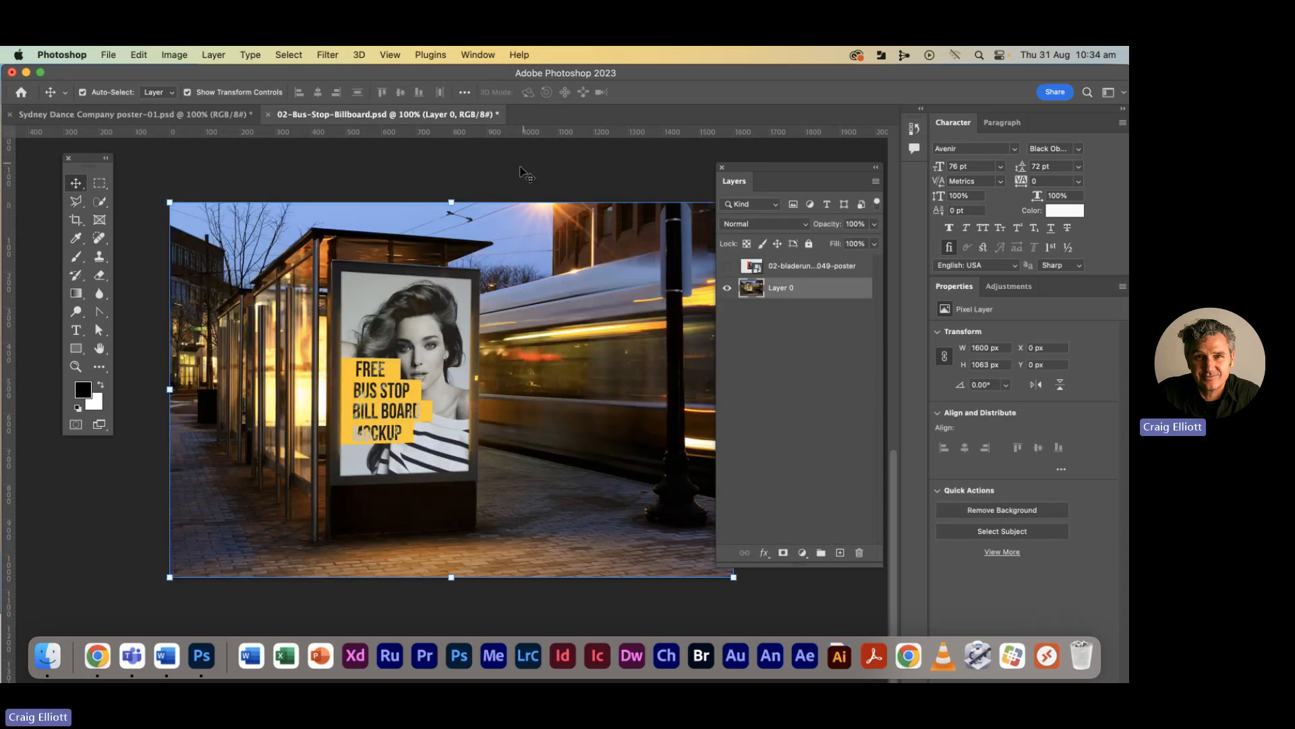
pyautogui.click(808, 328)
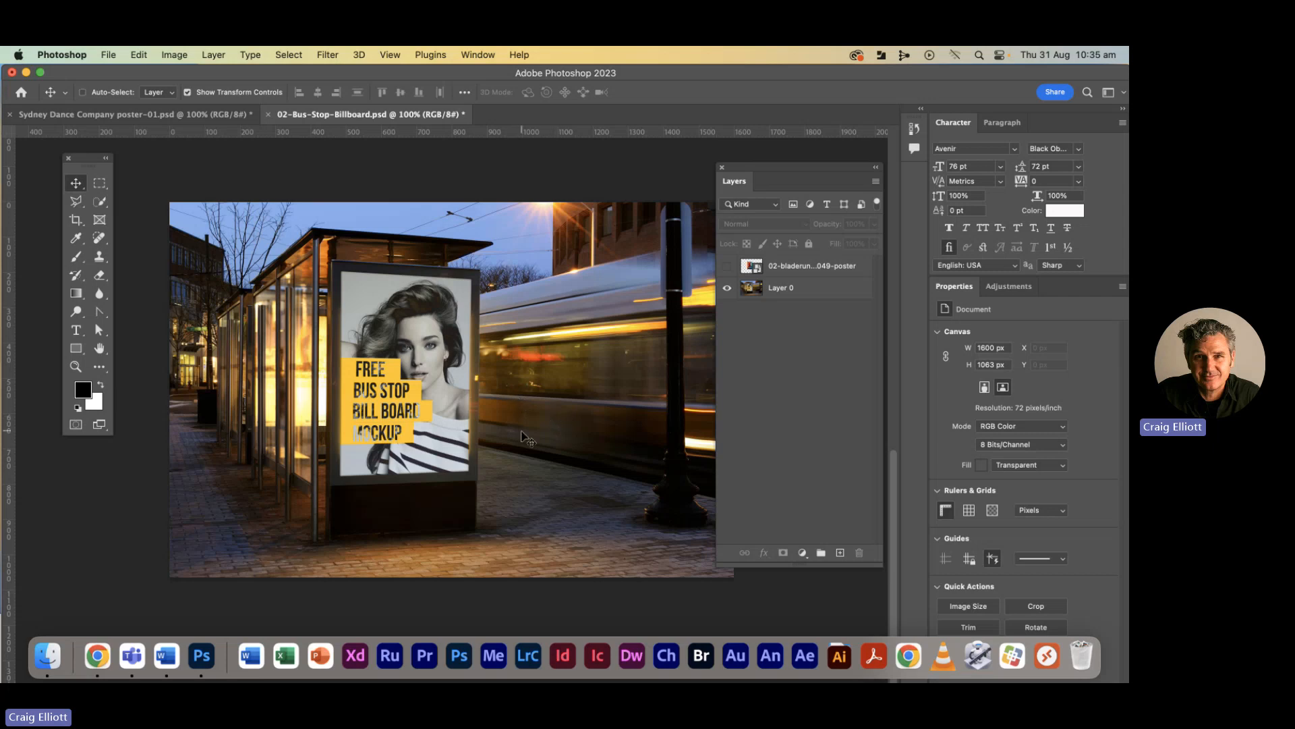
# - Open Sydney Dance Company poster-01.jpg from the week 06 folder in Photoshop
pyautogui.press('super+Tab')
pyautogui.click(557, 369)
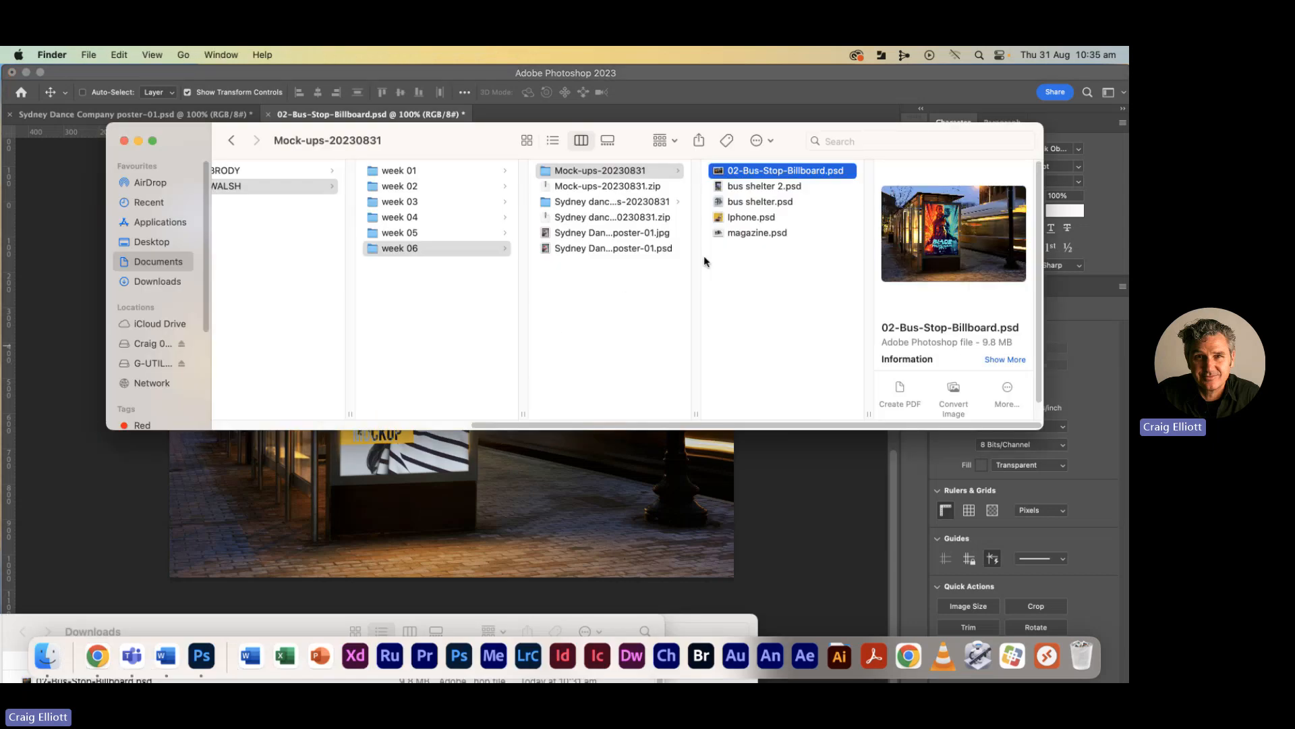
pyautogui.click(574, 234)
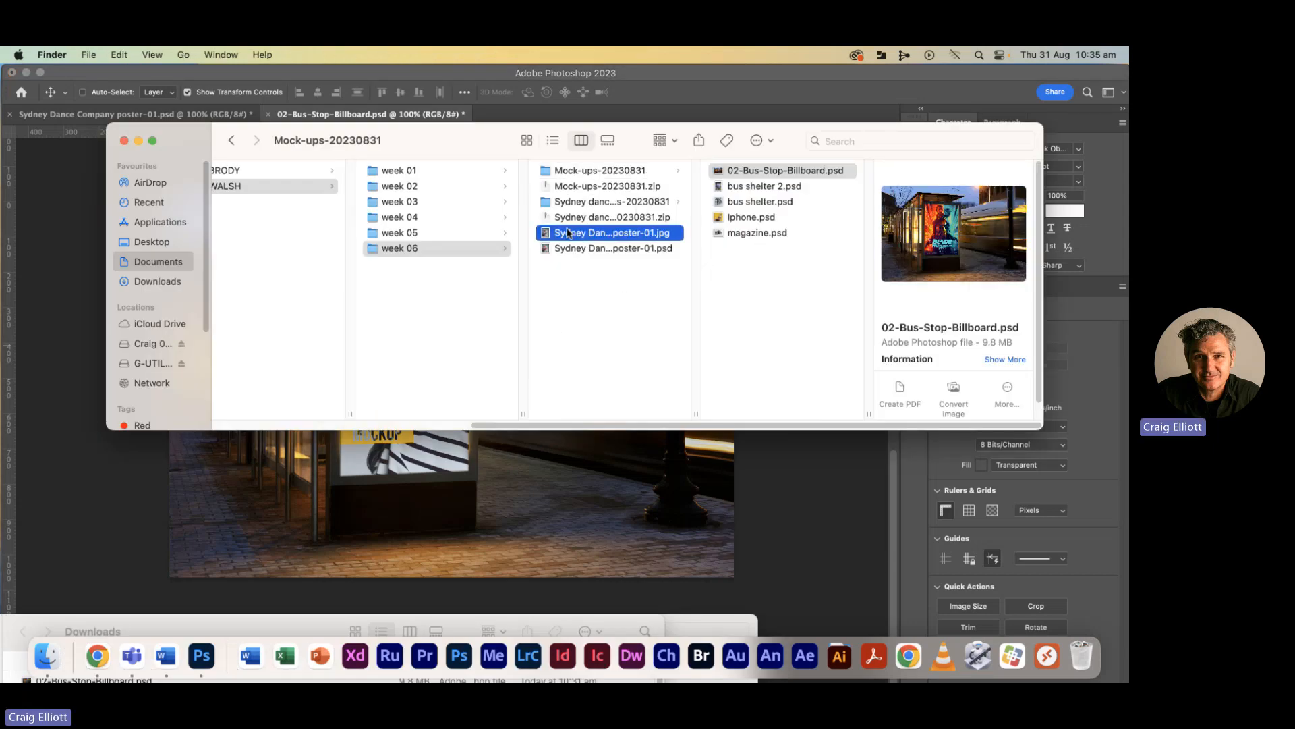
pyautogui.rightClick(567, 236)
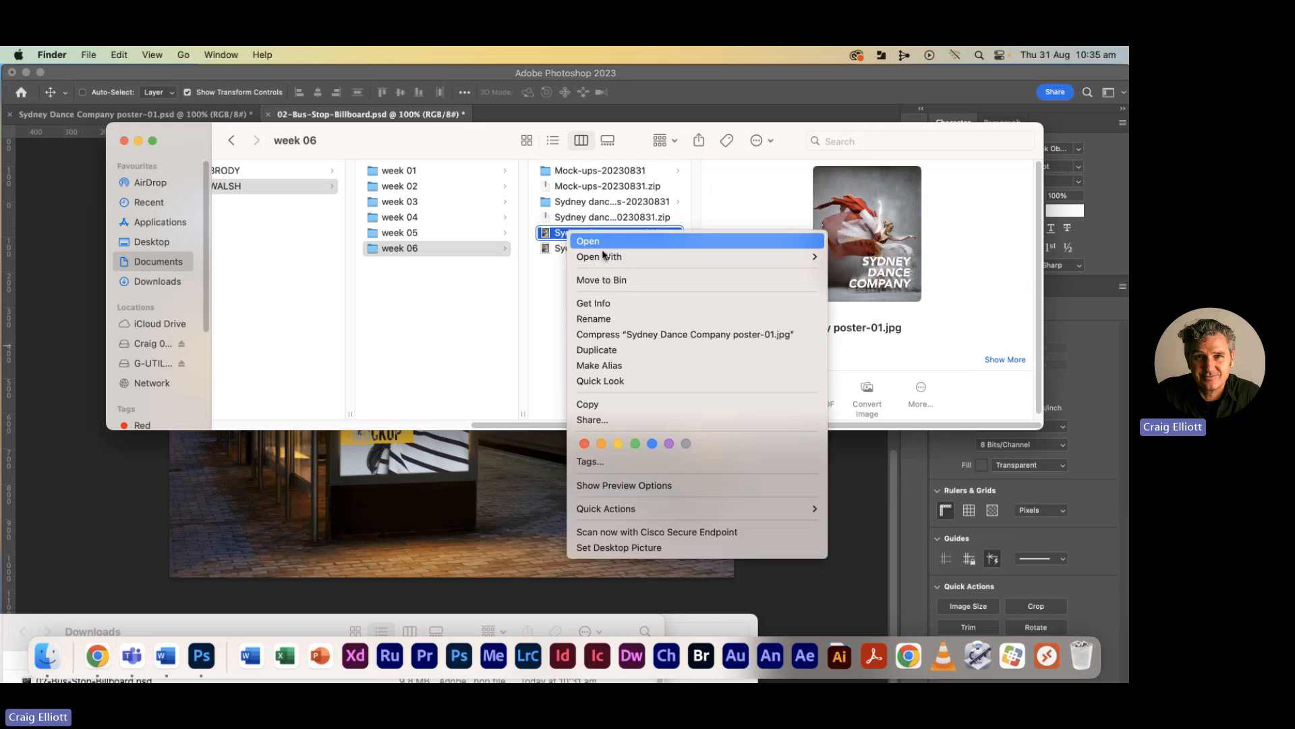
pyautogui.moveTo(603, 258)
pyautogui.click(886, 328)
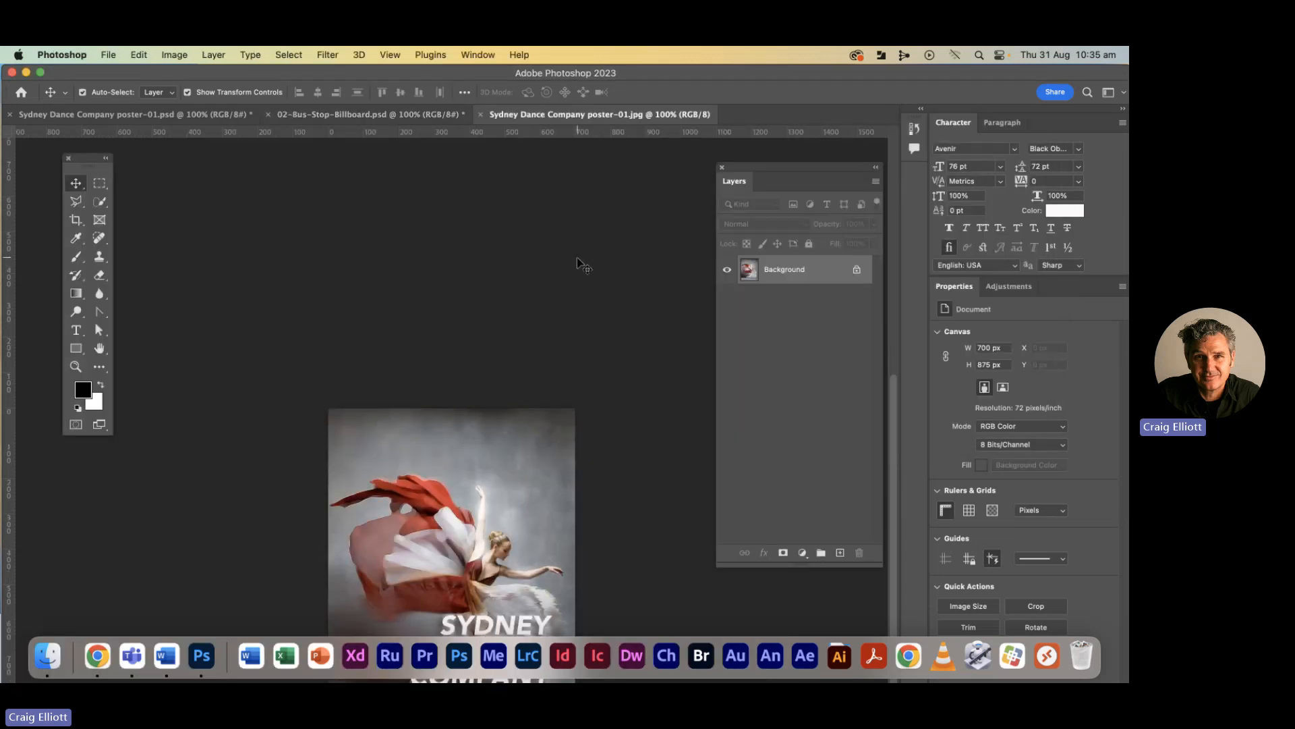
# - Unlock the poster JPG's Background layer and copy the entire image
pyautogui.click(856, 270)
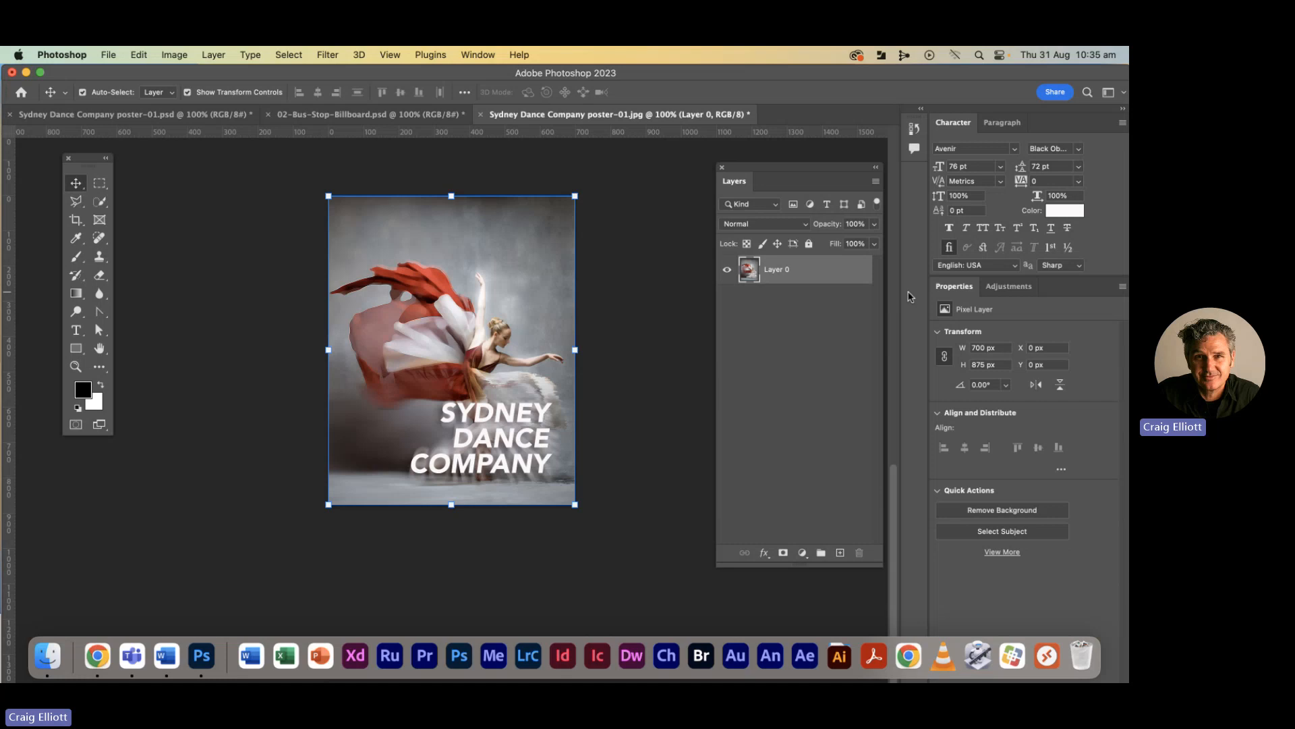
pyautogui.click(288, 54)
pyautogui.click(303, 71)
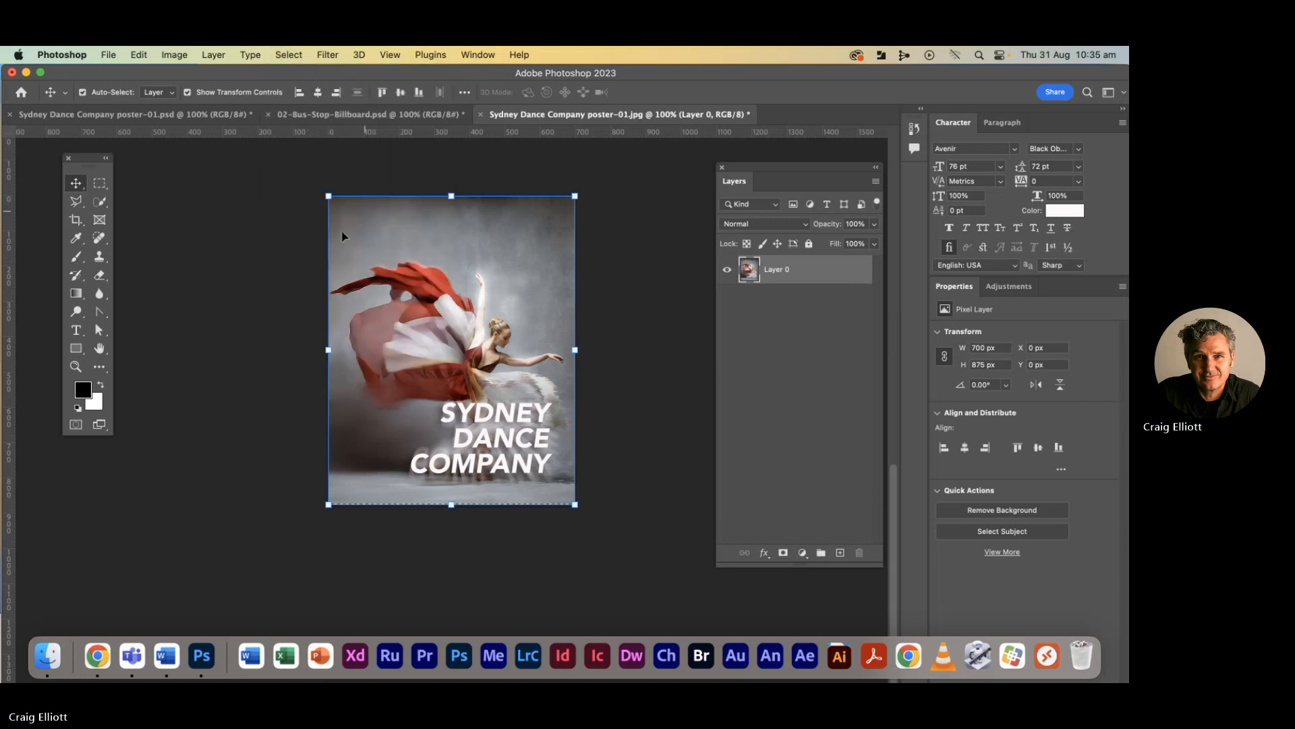
pyautogui.click(100, 183)
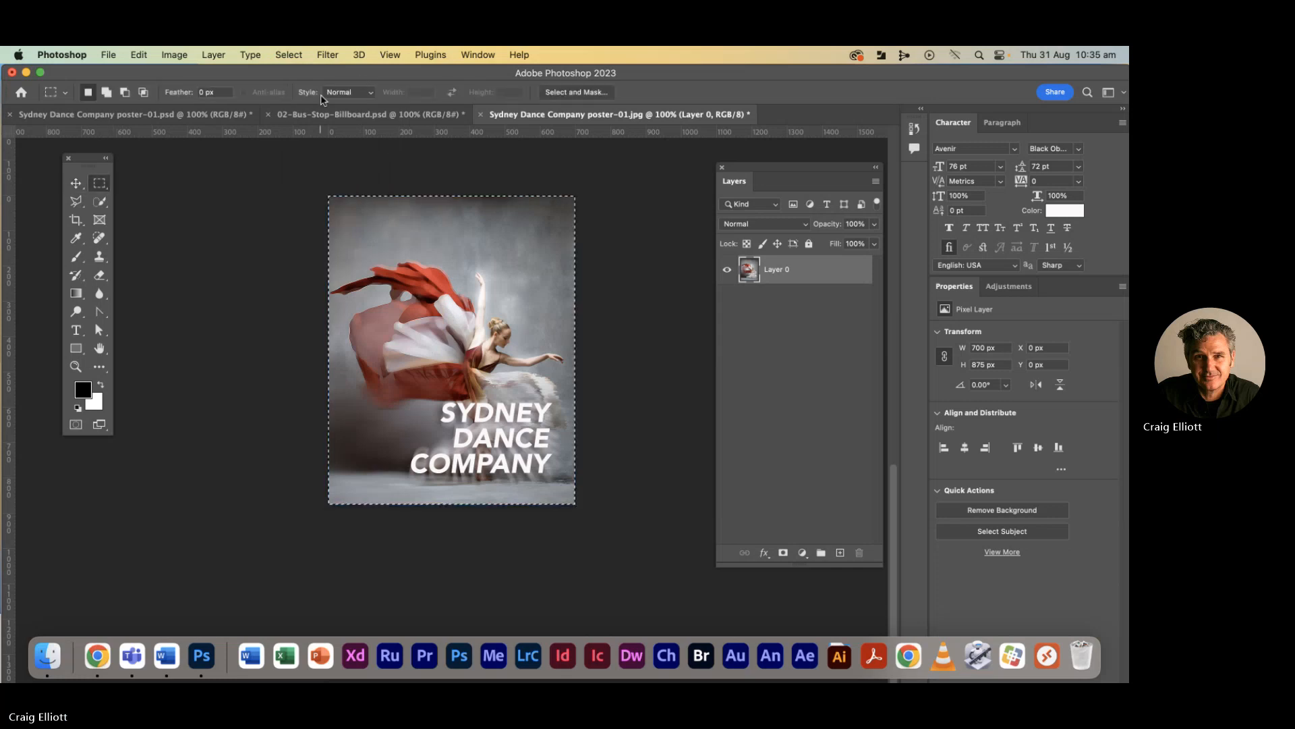
pyautogui.click(139, 54)
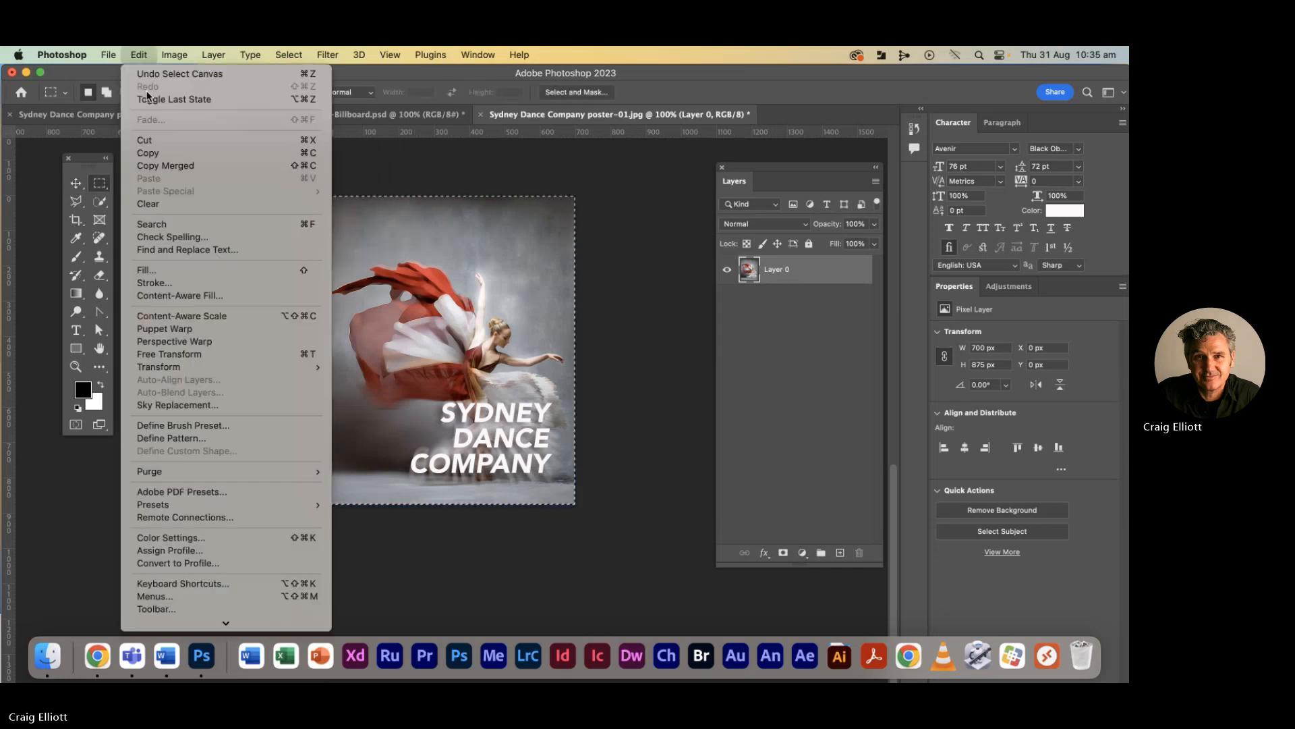
pyautogui.click(151, 155)
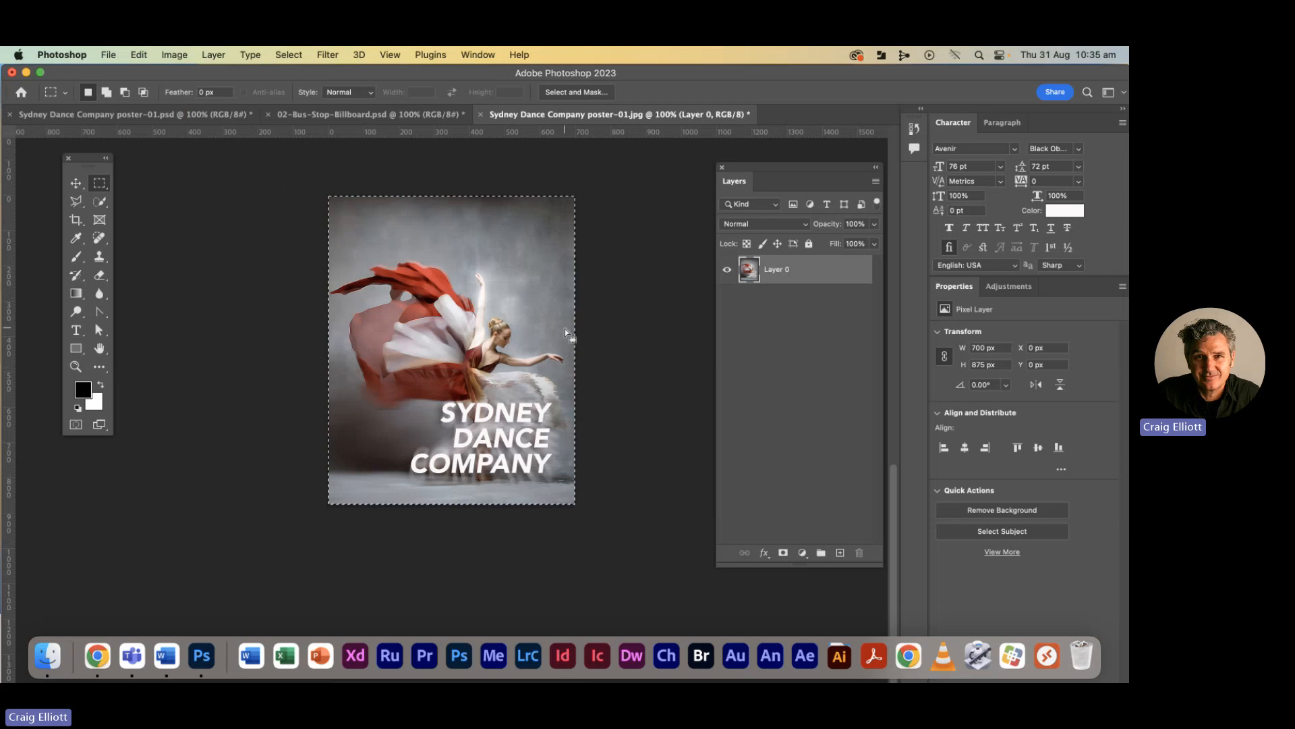
# - Return to 02-Bus-Stop-Billboard.psd and make Layer 0 active for work on the billboard area
pyautogui.click(334, 116)
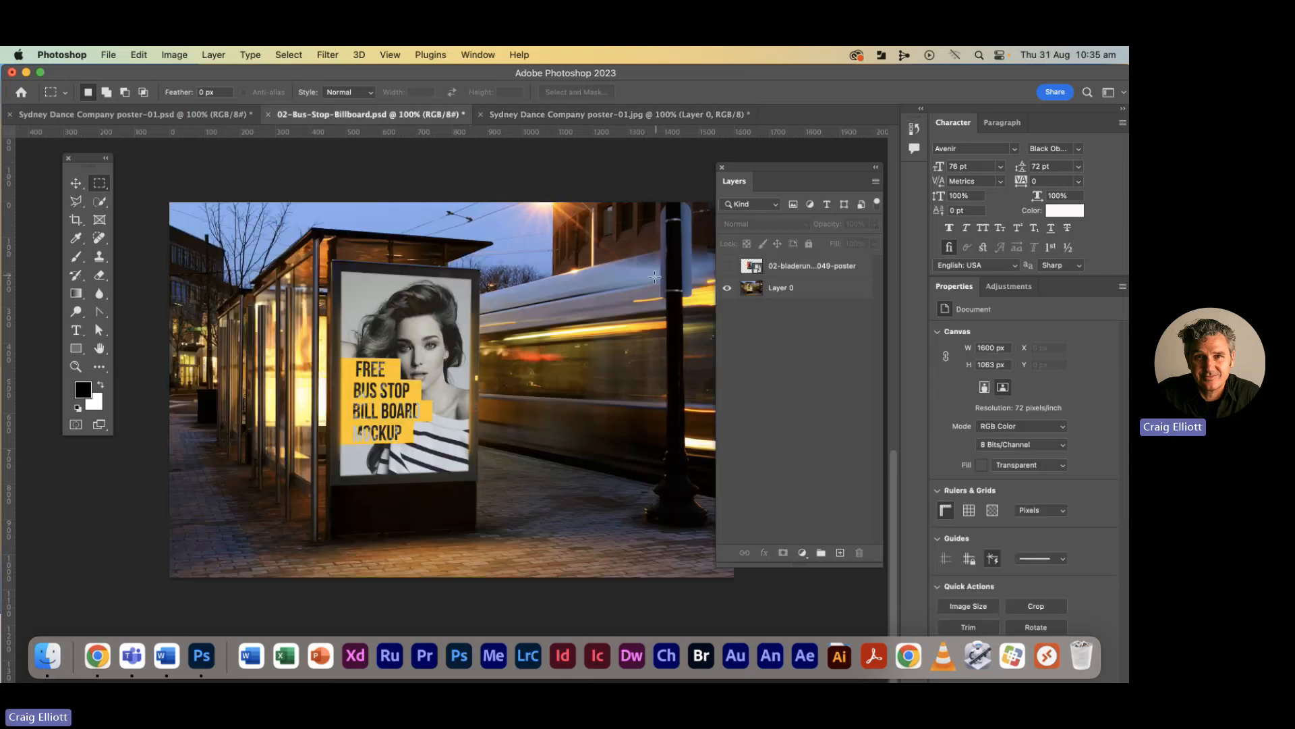
pyautogui.press('super+plus')
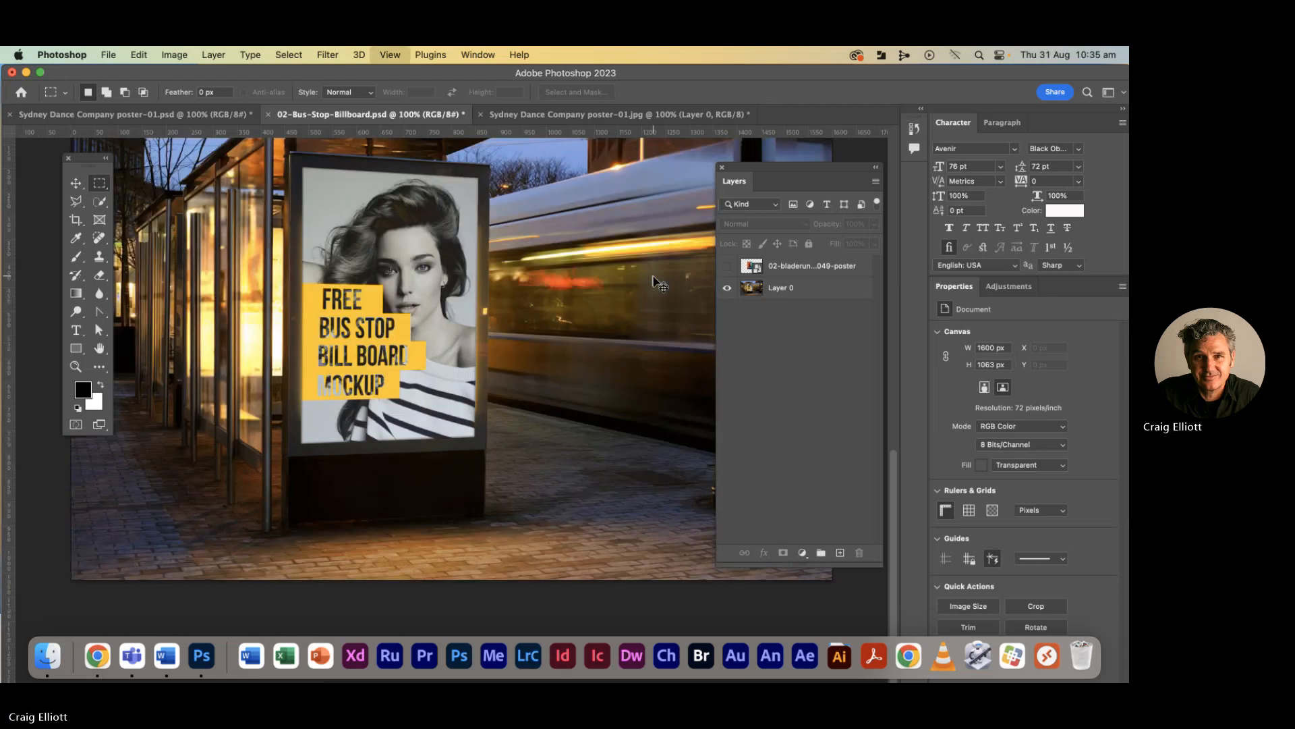
pyautogui.moveTo(519, 231); pyautogui.dragTo(589, 416)
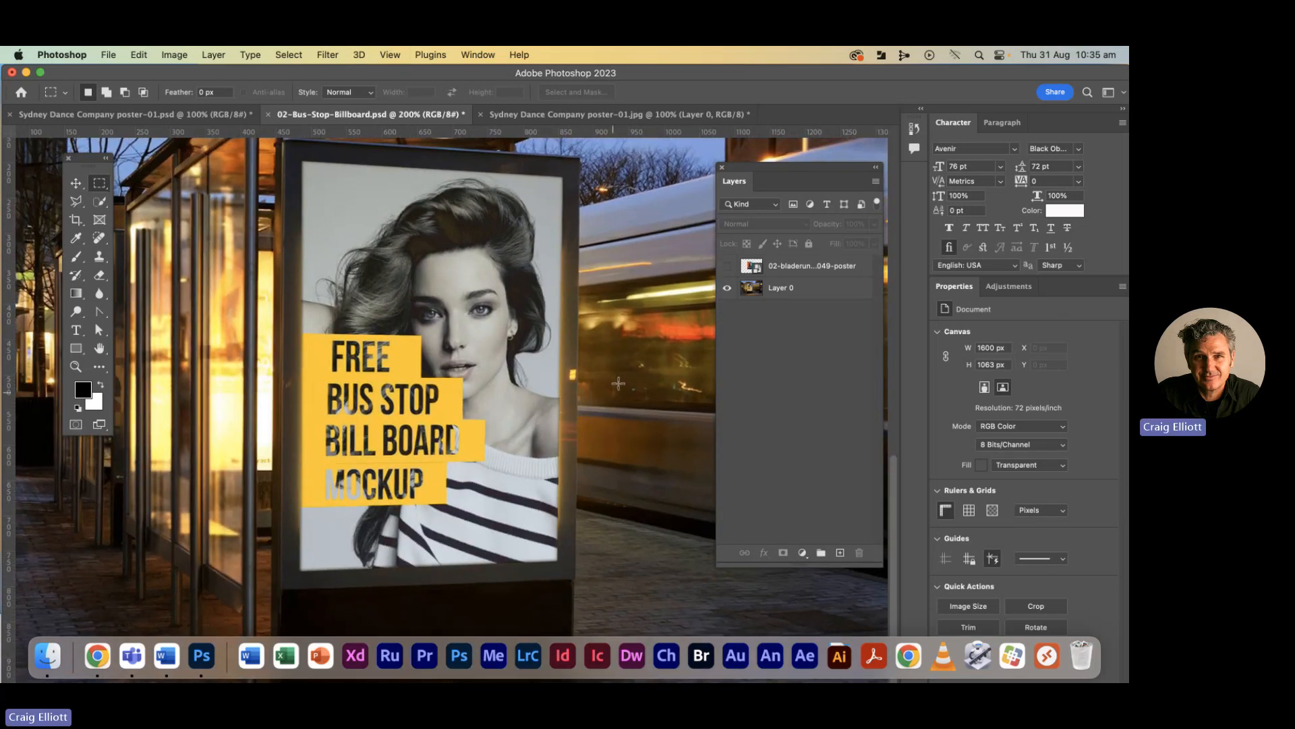
pyautogui.click(796, 291)
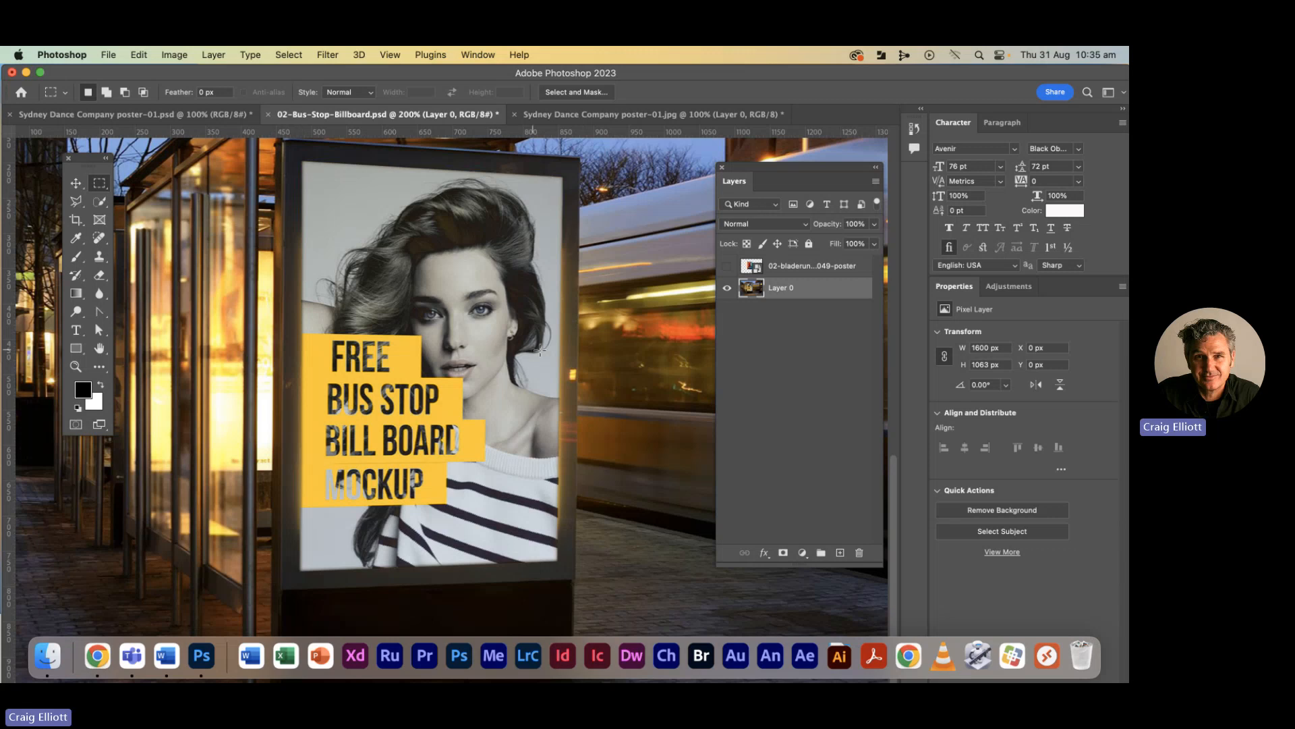
# - Try outlining the billboard's poster area on its four corners with the Polygonal Lasso, and clear the selection
pyautogui.click(76, 203)
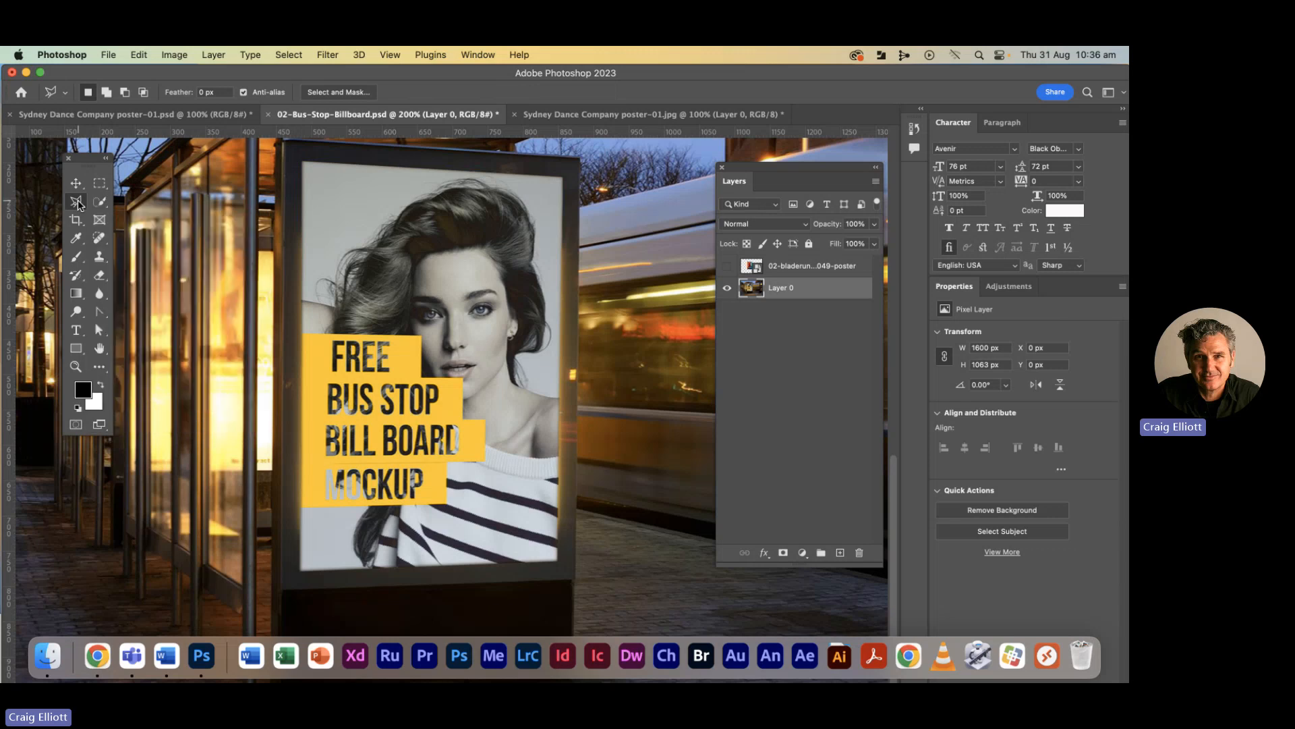
pyautogui.click(303, 164)
pyautogui.click(564, 179)
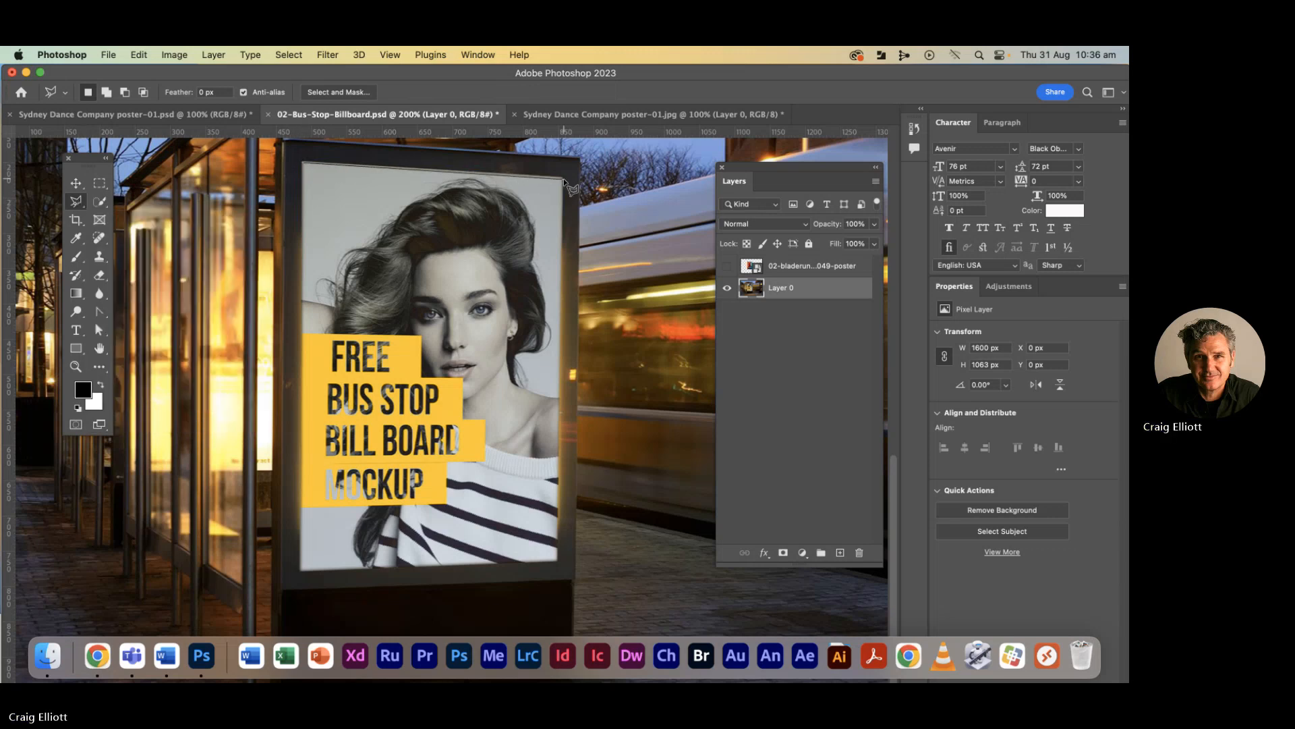
pyautogui.click(559, 561)
pyautogui.click(301, 573)
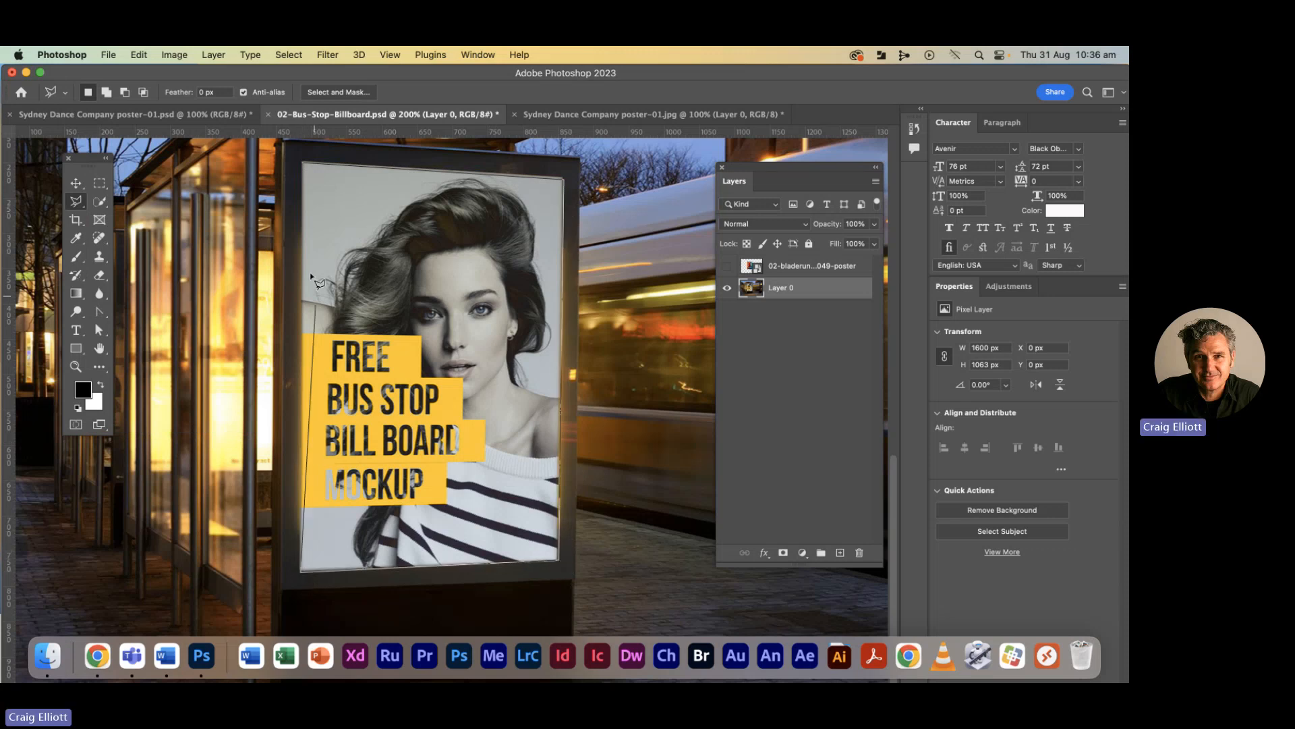
pyautogui.click(303, 165)
pyautogui.click(304, 165)
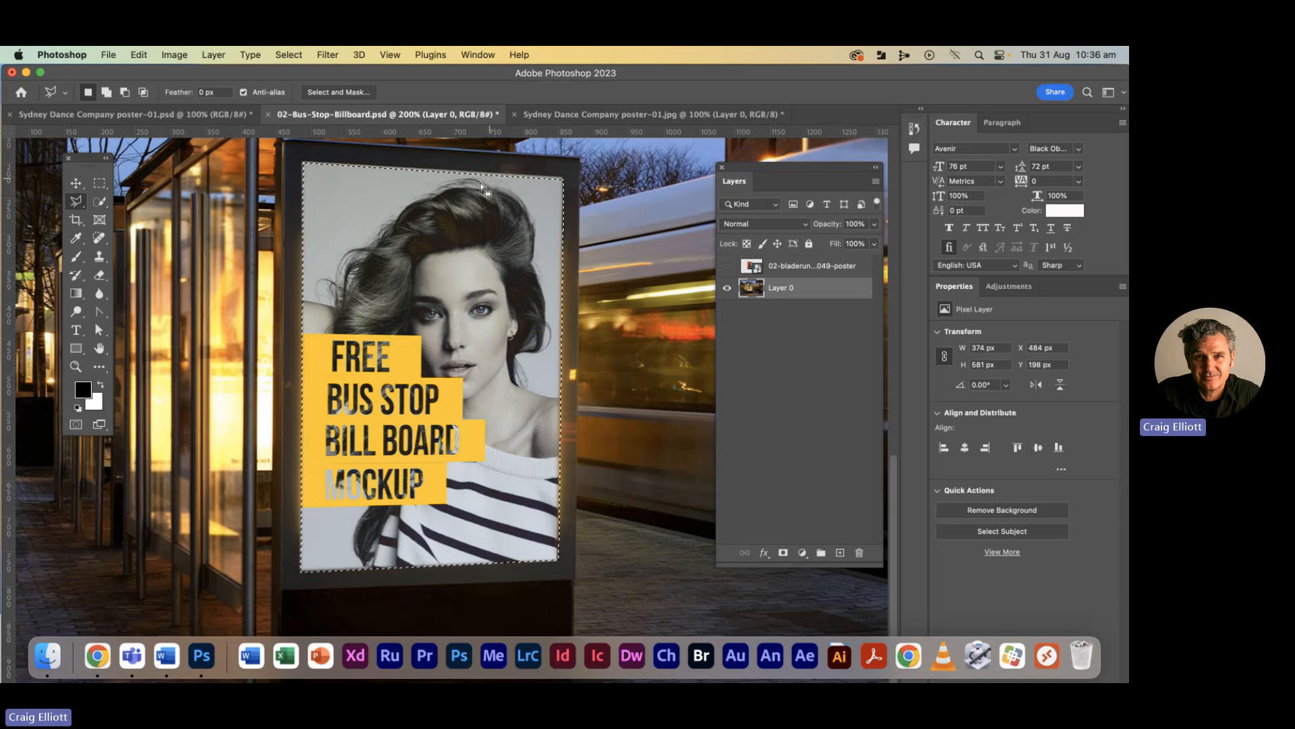
pyautogui.click(292, 57)
pyautogui.click(294, 86)
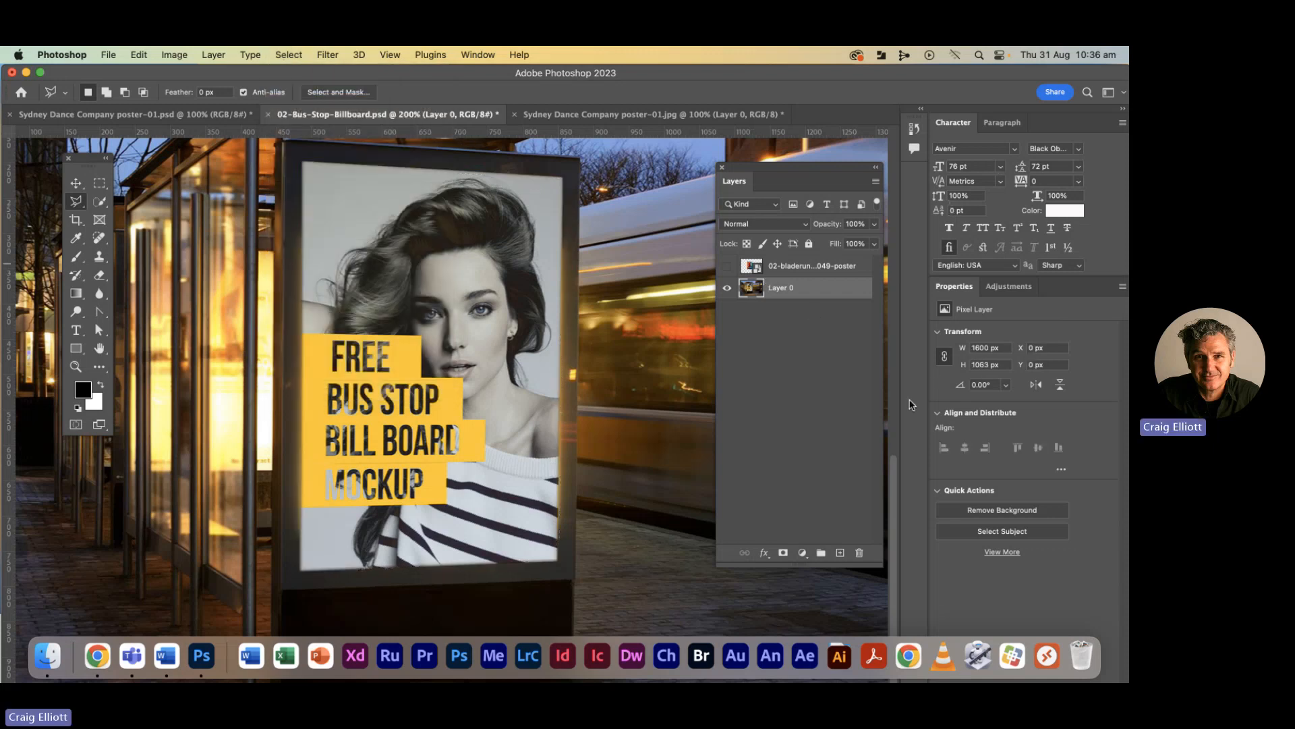
# - Display the Paths panel and arrange it beside the Layers panel, clear of the billboard poster
pyautogui.moveTo(774, 169); pyautogui.dragTo(692, 166)
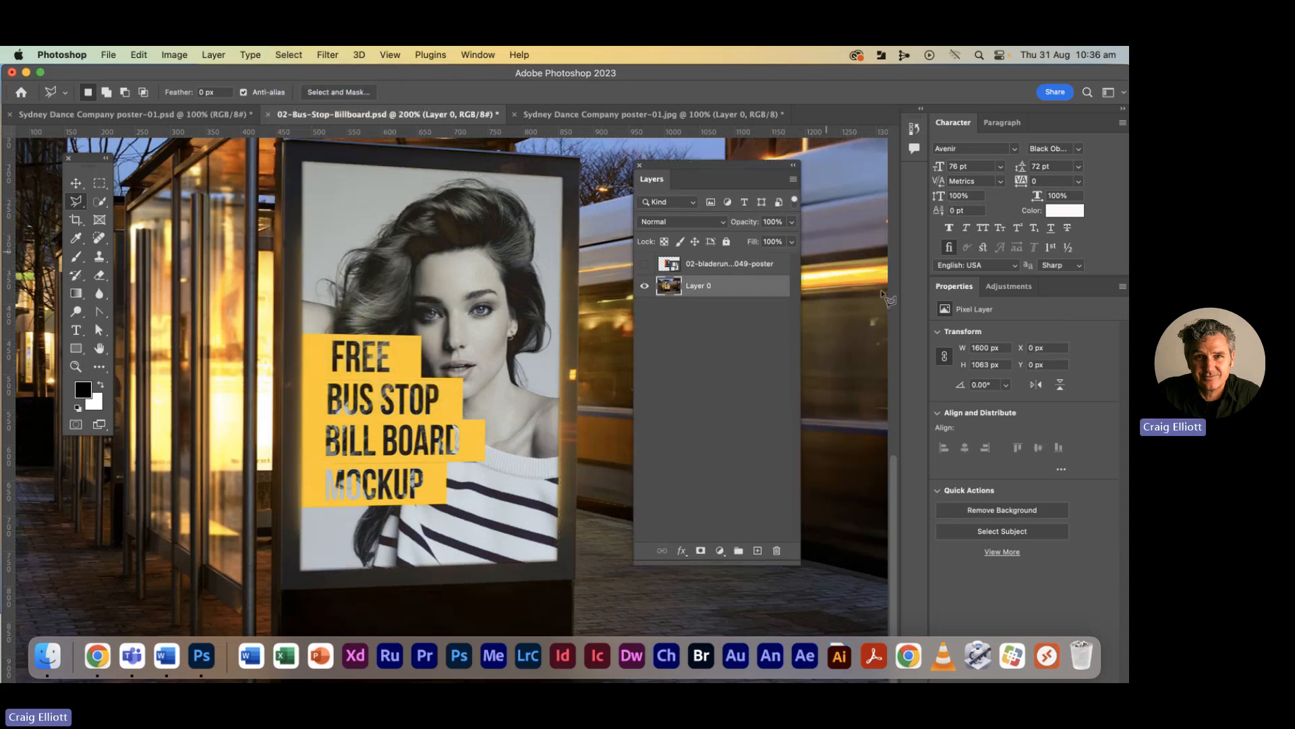
pyautogui.click(480, 57)
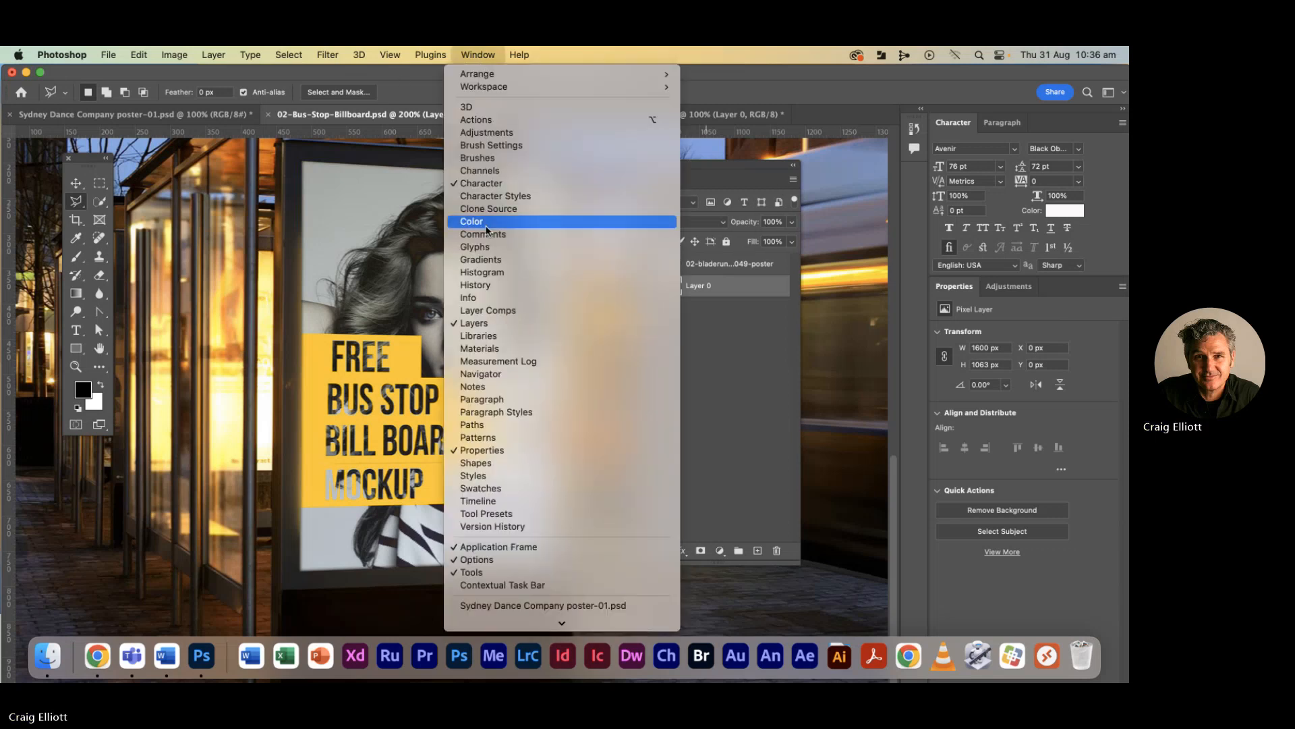
pyautogui.click(496, 426)
pyautogui.moveTo(744, 174); pyautogui.dragTo(703, 162)
pyautogui.moveTo(833, 159); pyautogui.dragTo(801, 160)
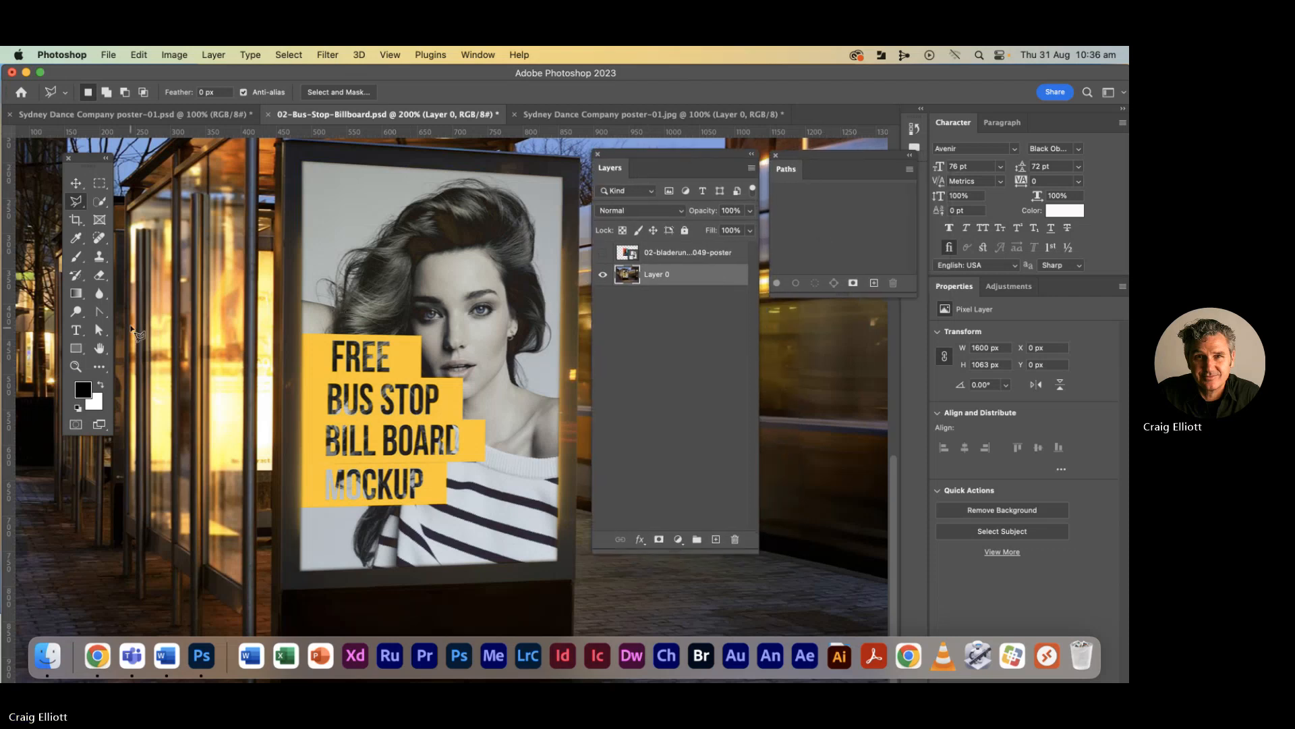
# - Outline the billboard's poster area with a closed four-corner Pen tool path
pyautogui.click(102, 313)
pyautogui.click(157, 311)
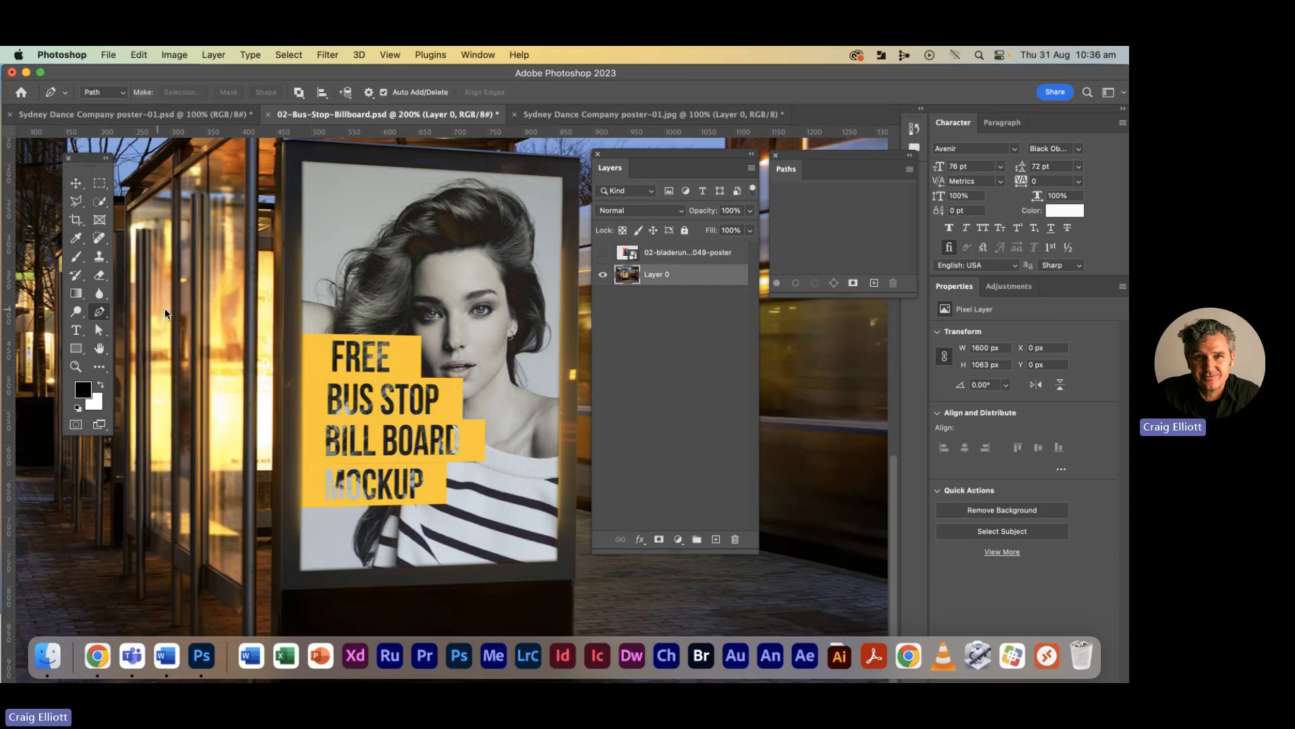
pyautogui.click(302, 162)
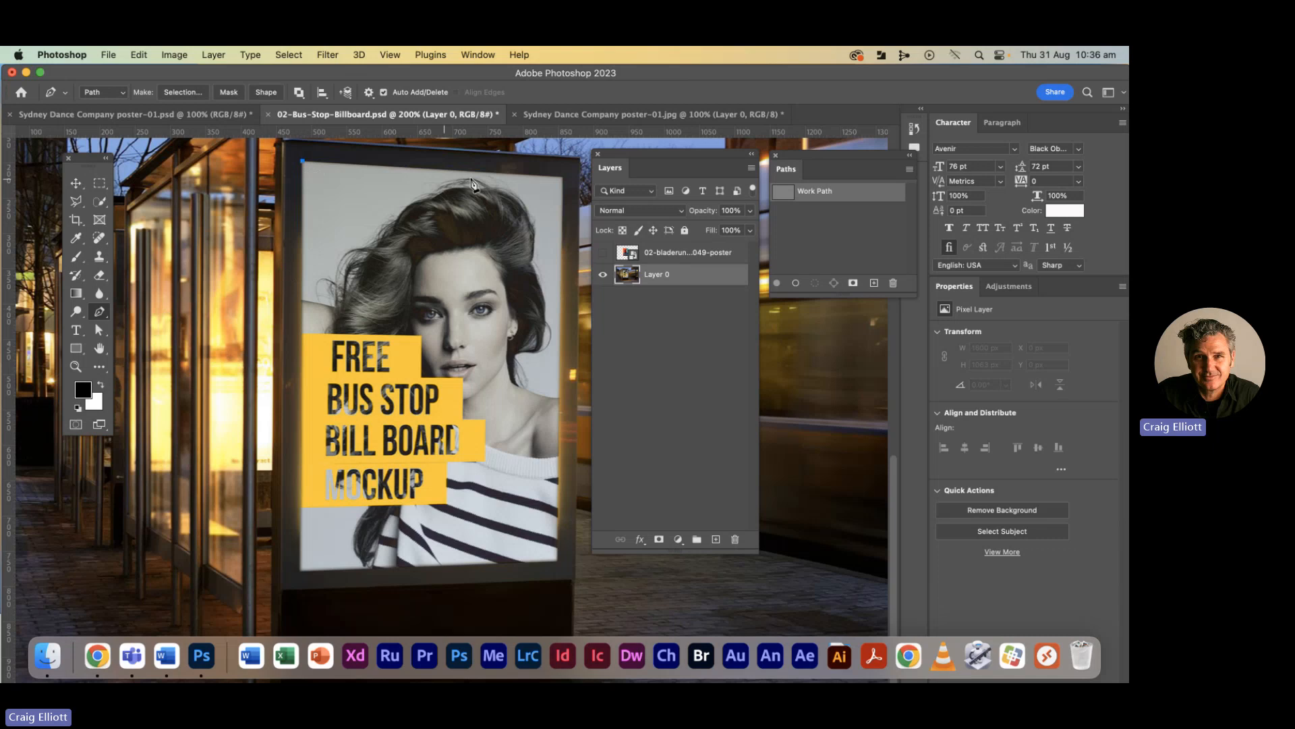
pyautogui.click(564, 176)
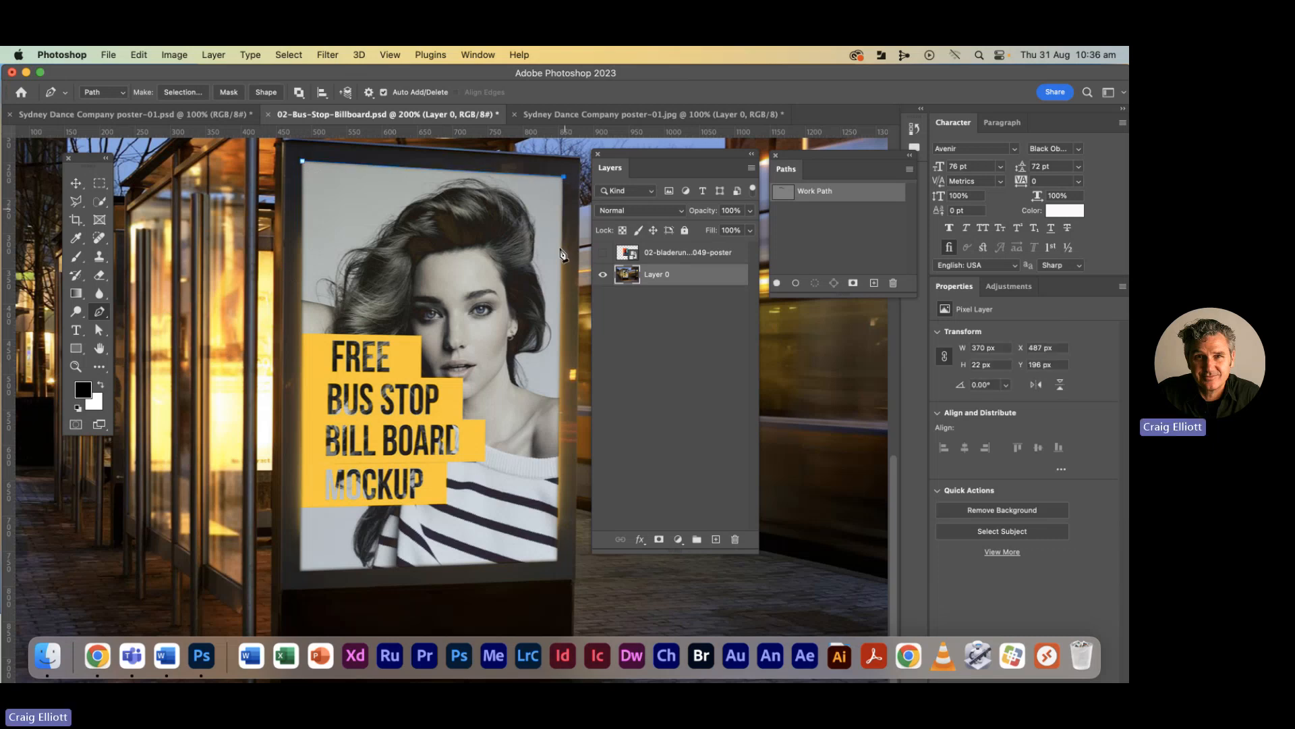
pyautogui.click(558, 562)
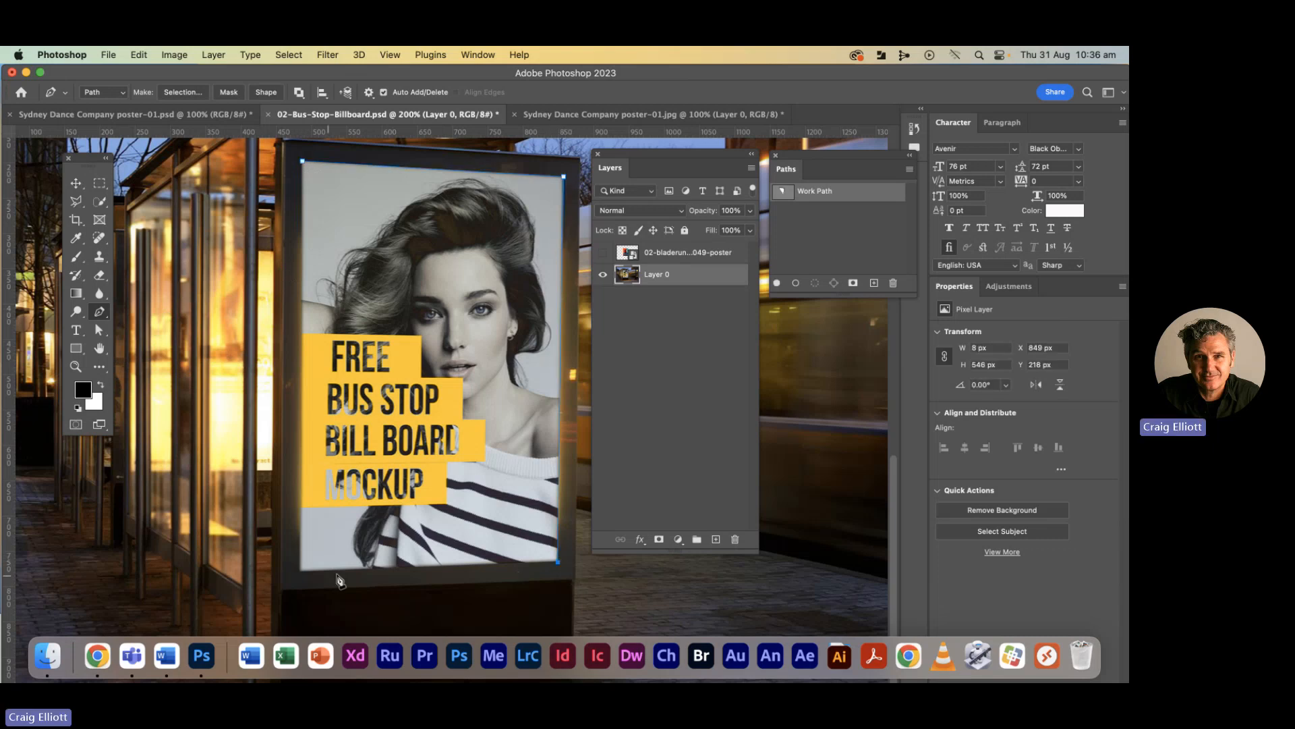
pyautogui.click(299, 571)
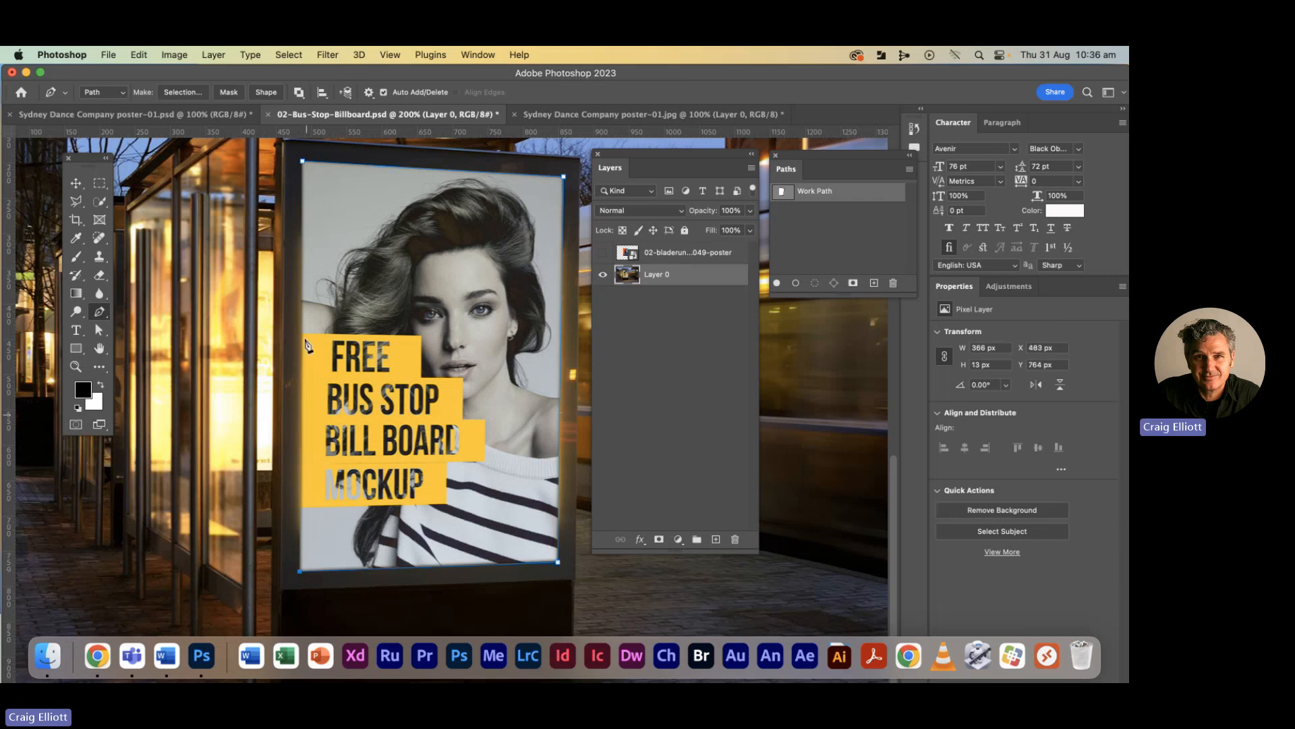
pyautogui.click(302, 162)
# - Fine-tune the path's lower-right anchor point with Direct Selection so it sits exactly on the poster's corner
pyautogui.click(99, 329)
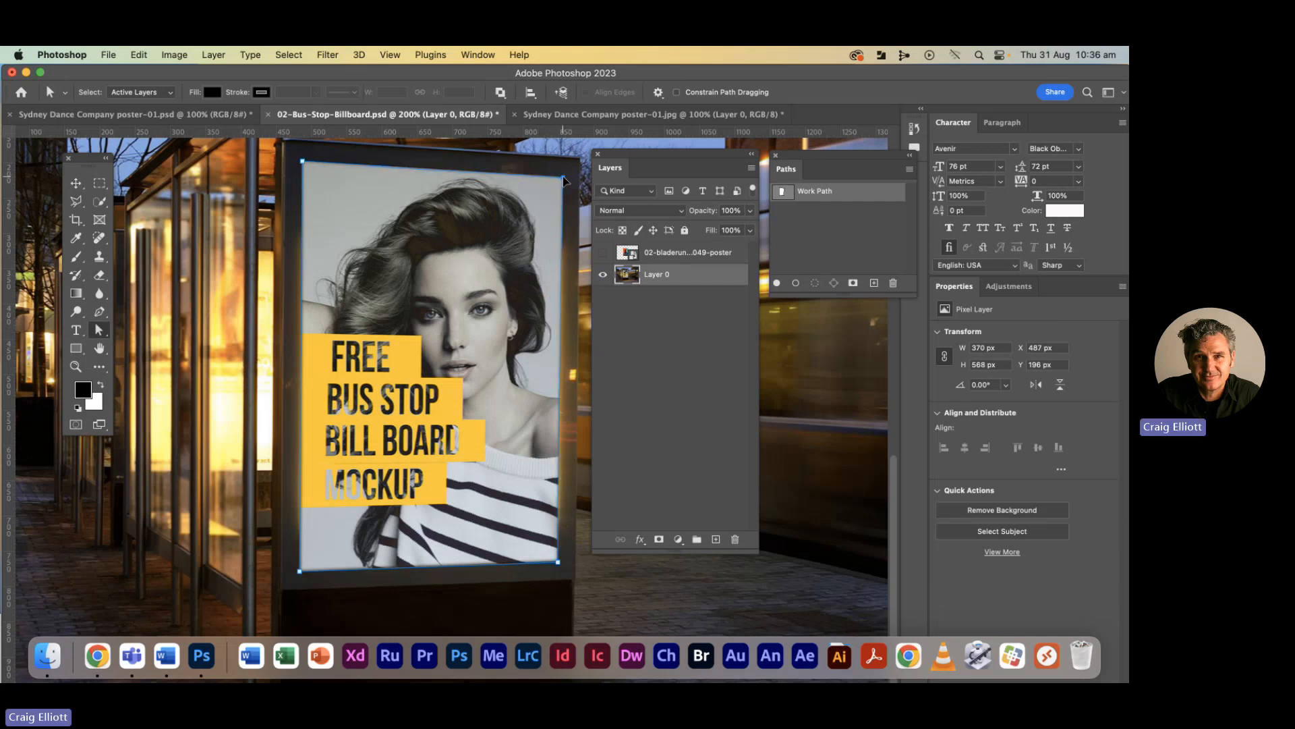
pyautogui.press('super+plus')
pyautogui.press('super+plus')
pyautogui.press('super+plus')
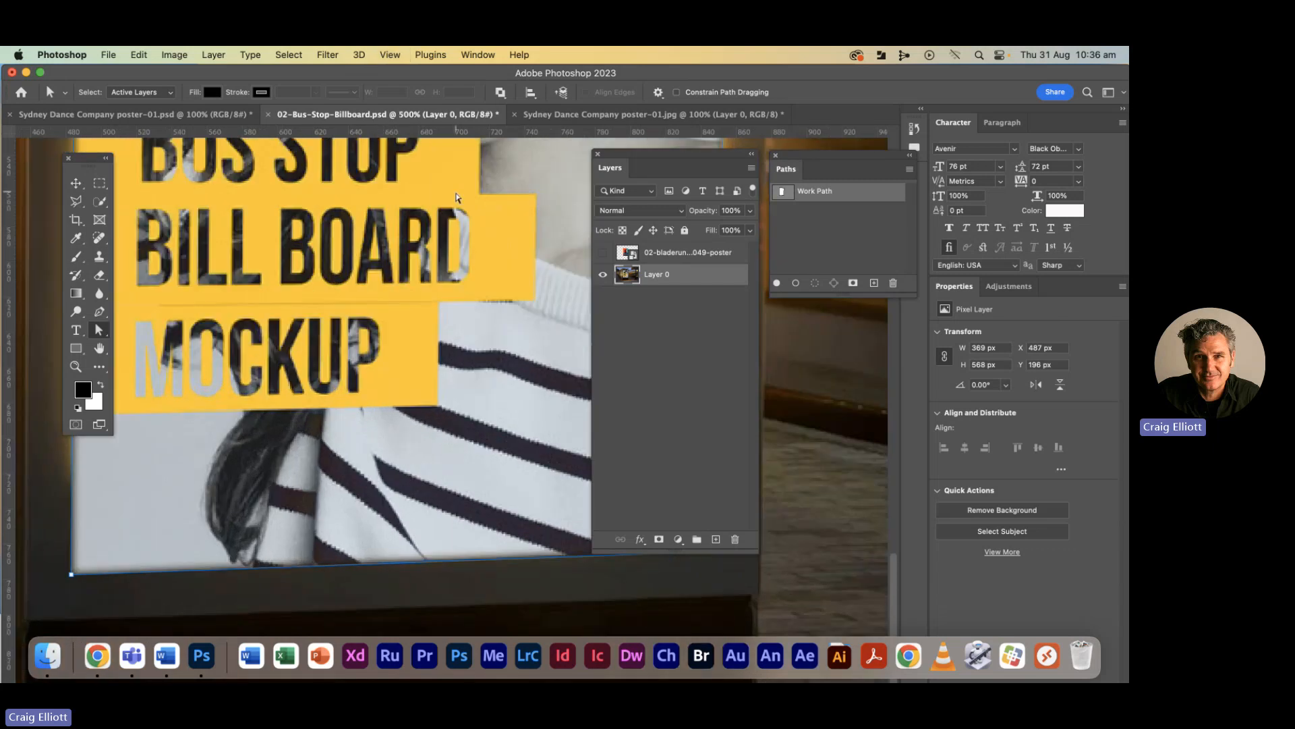
pyautogui.moveTo(461, 187); pyautogui.dragTo(259, 491)
pyautogui.moveTo(461, 161); pyautogui.dragTo(317, 463)
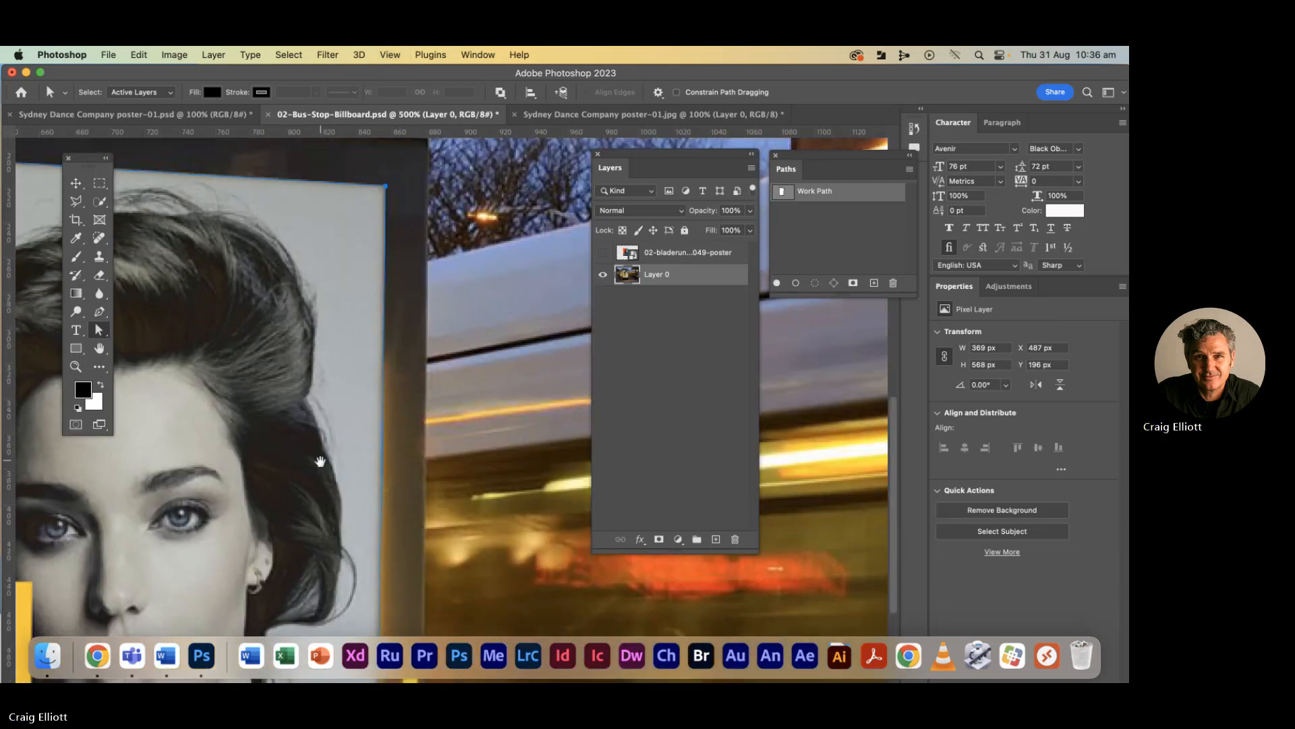
pyautogui.scroll(-20, 321, 342)
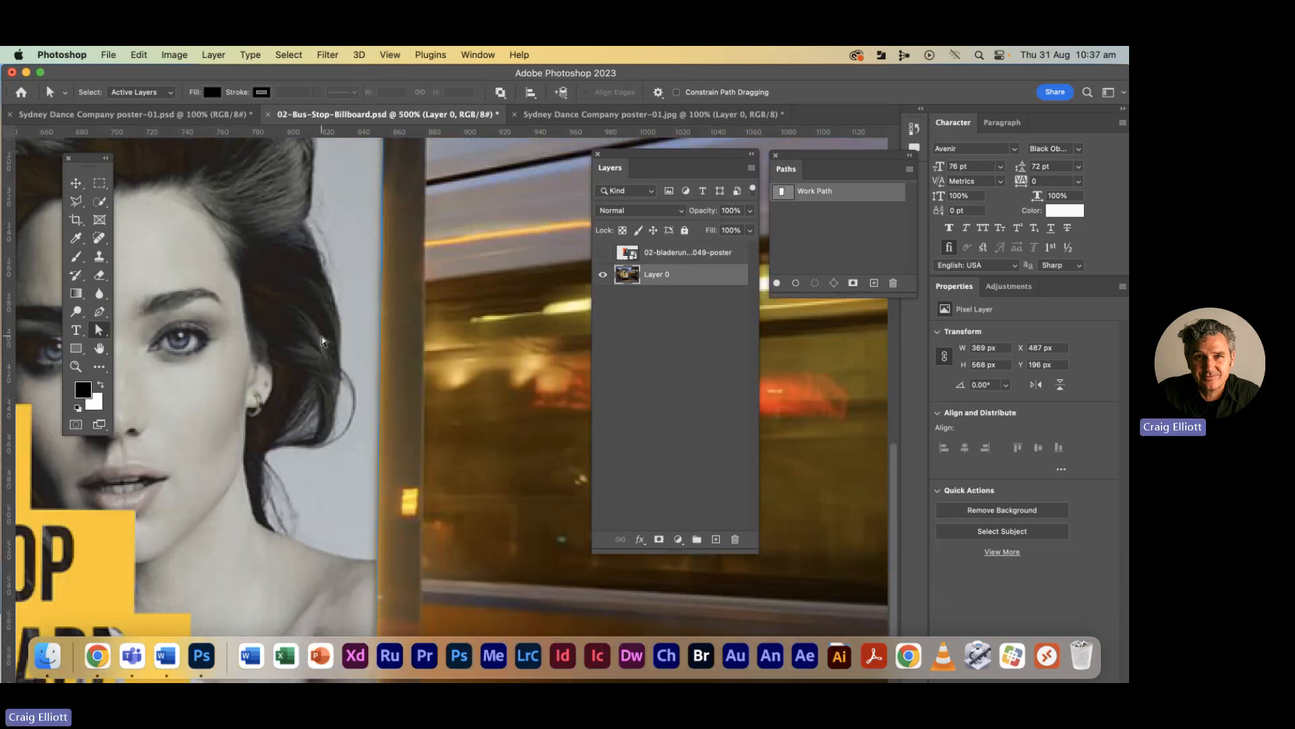
pyautogui.scroll(-1, 321, 339)
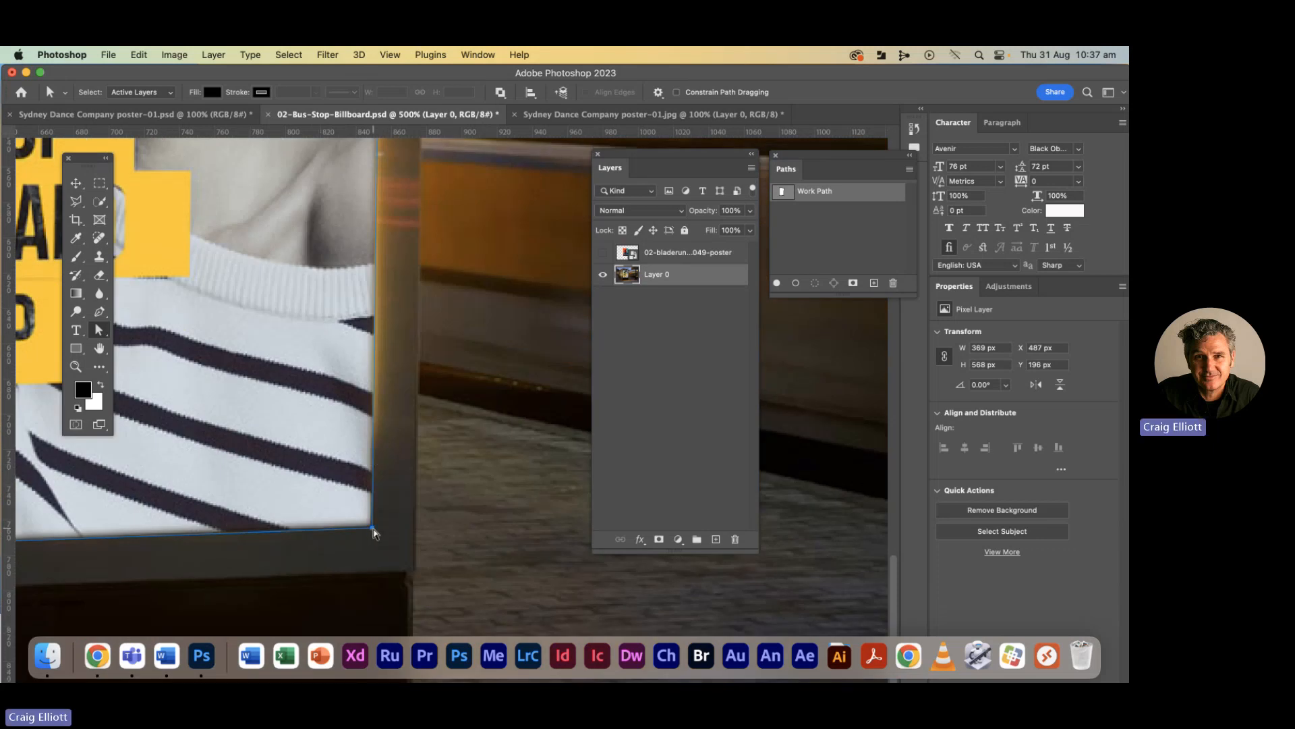
pyautogui.moveTo(373, 529); pyautogui.dragTo(370, 526)
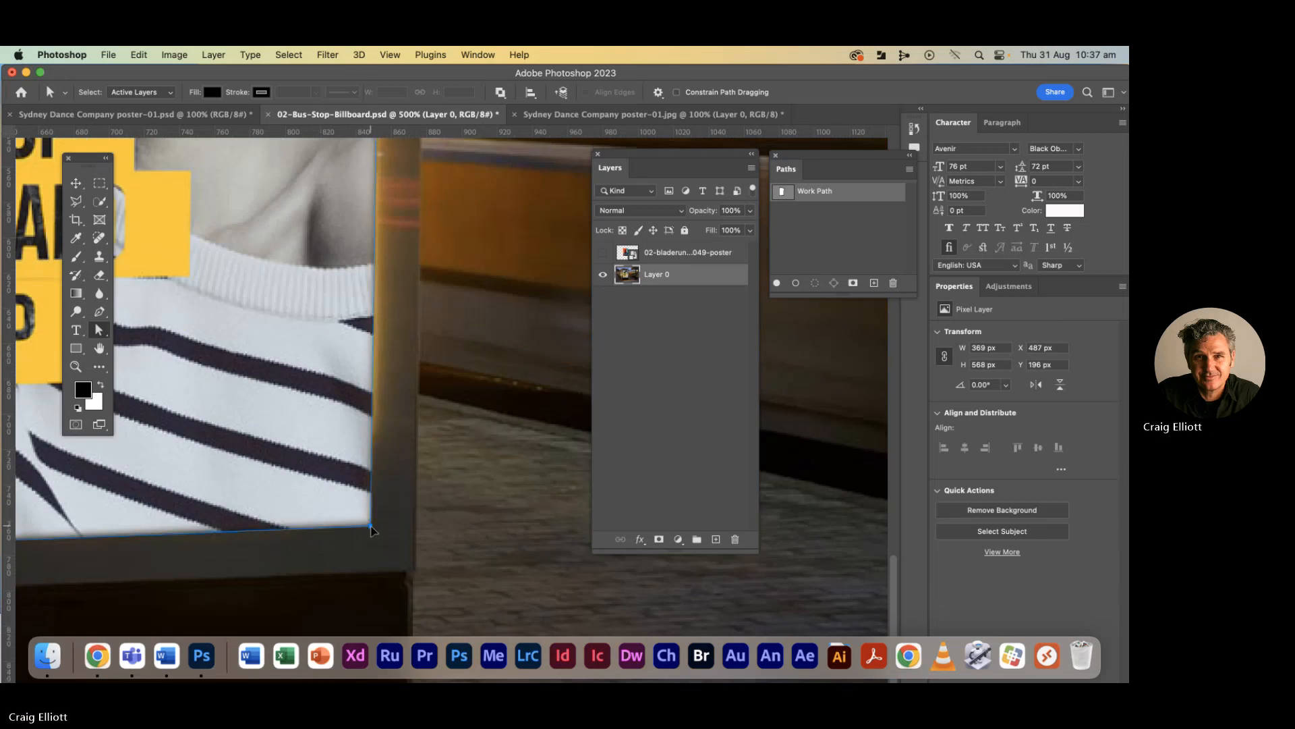
# - Adjust the path's lower-left anchor point to the poster's corner and check the upper-left one
pyautogui.moveTo(305, 569); pyautogui.dragTo(533, 492)
pyautogui.moveTo(351, 539); pyautogui.dragTo(622, 513)
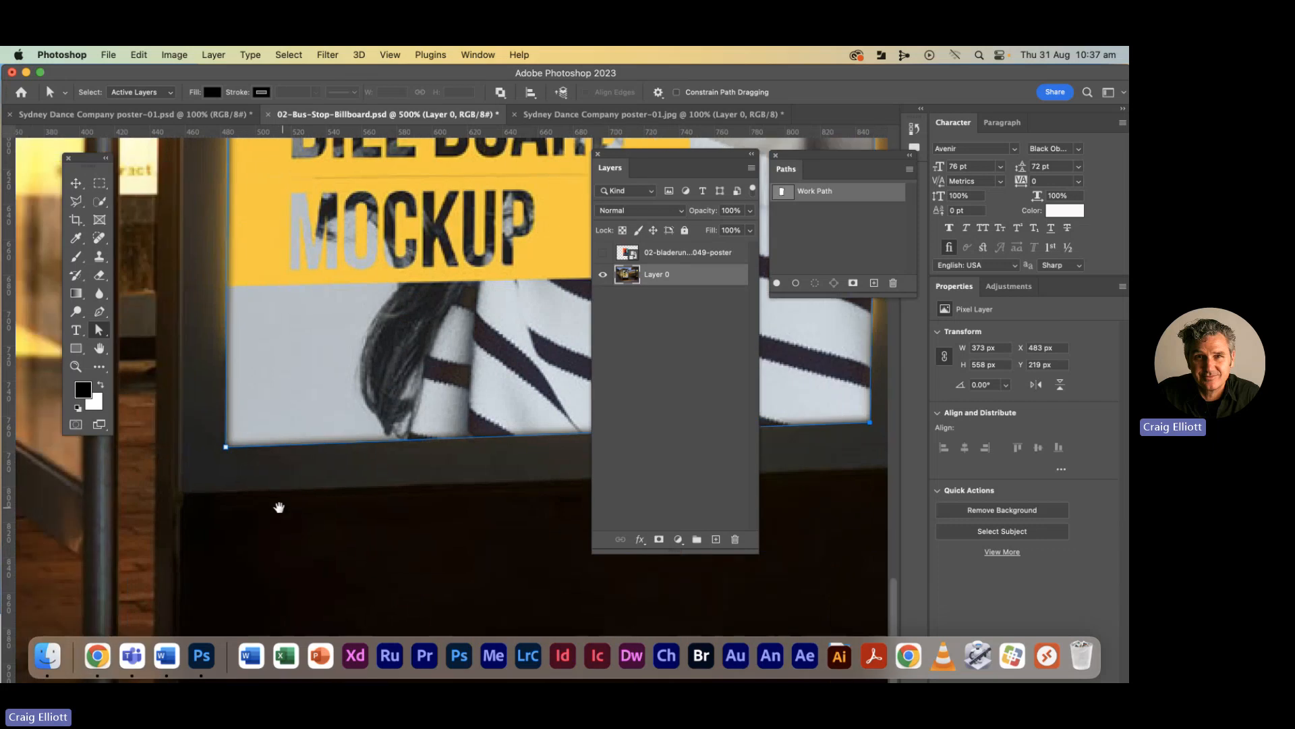
pyautogui.moveTo(225, 447)
pyautogui.mouseDown()
pyautogui.moveTo(244, 443)
pyautogui.moveTo(226, 446)
pyautogui.mouseUp()
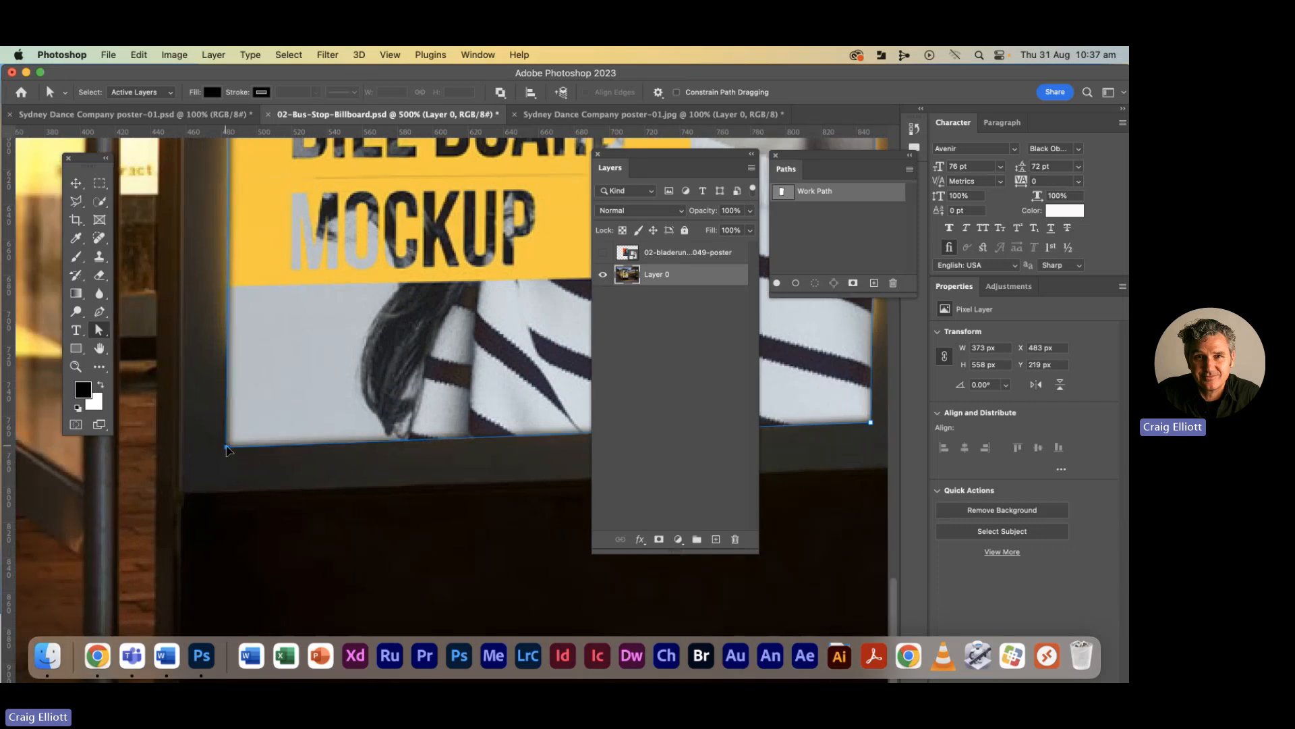
pyautogui.scroll(20, 255, 357)
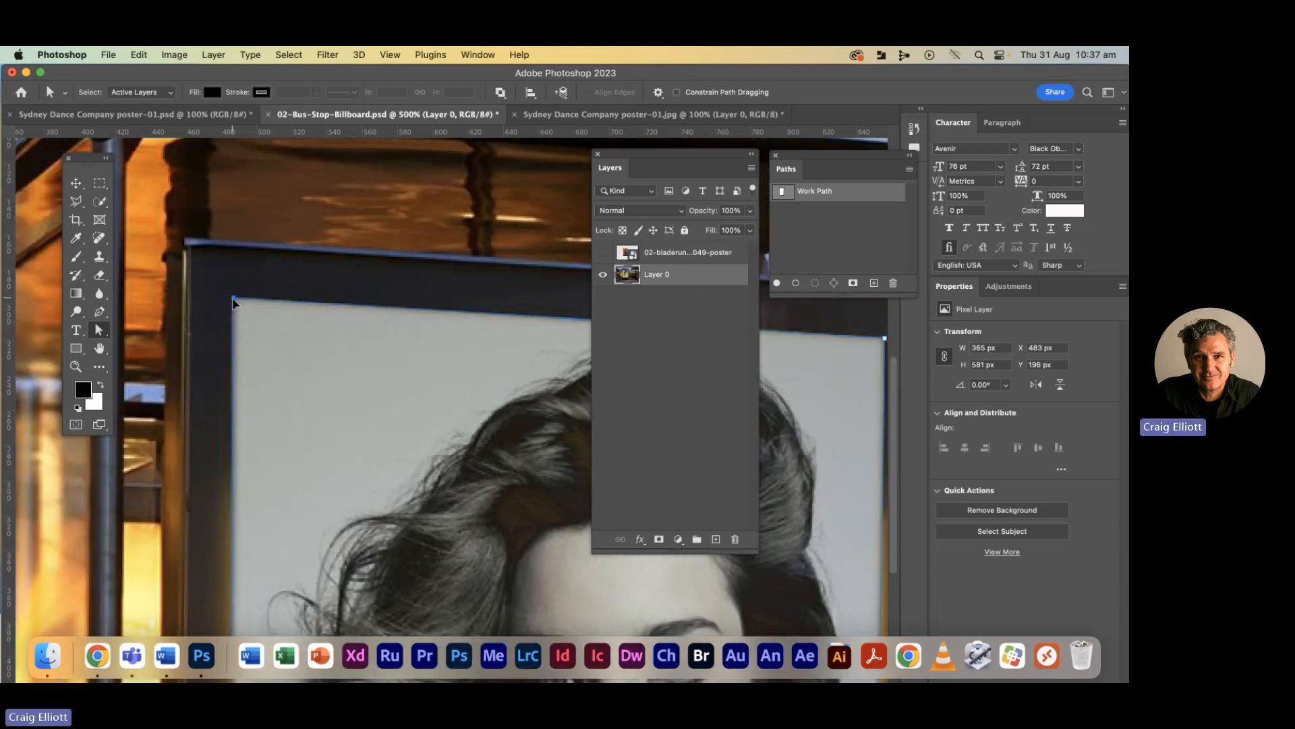
# - Save the work path under the name Path 1
pyautogui.click(909, 170)
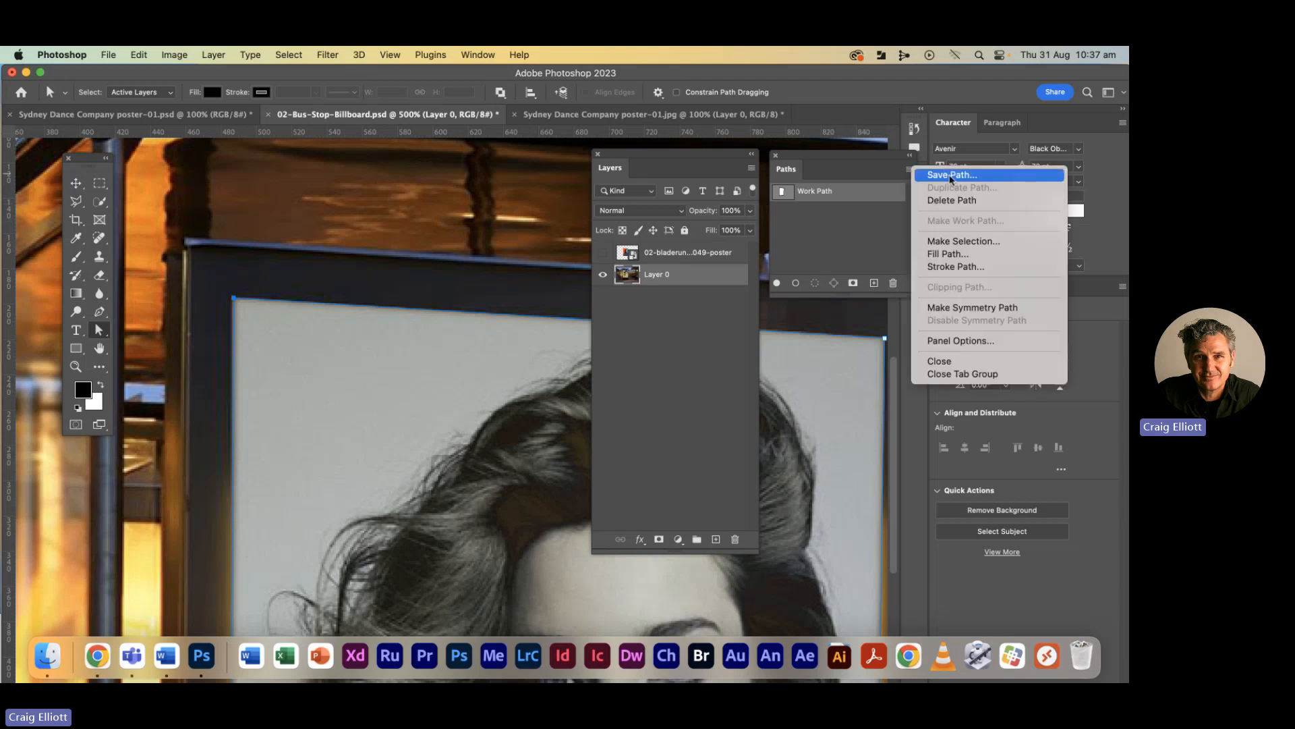
pyautogui.click(948, 174)
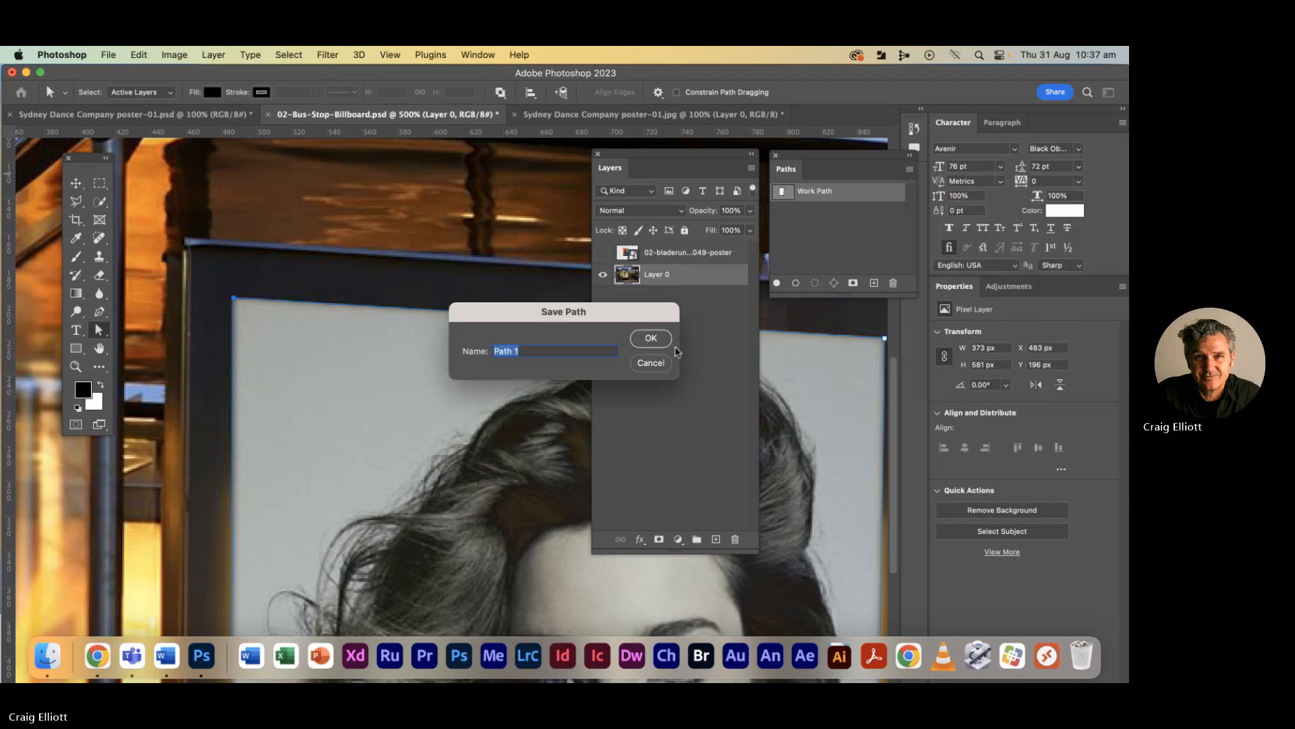
pyautogui.click(646, 342)
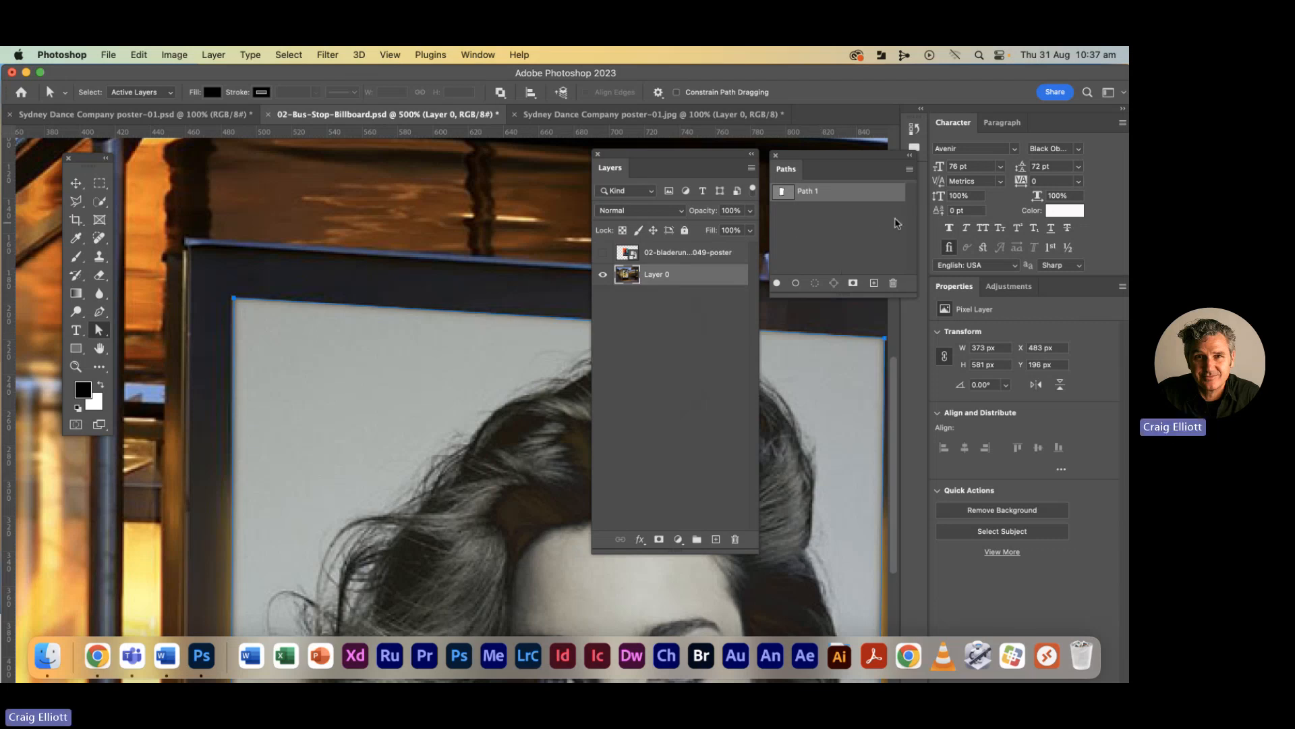
# - Make a new anti-aliased selection from Path 1 with a feather radius of 0 pixels
pyautogui.click(910, 170)
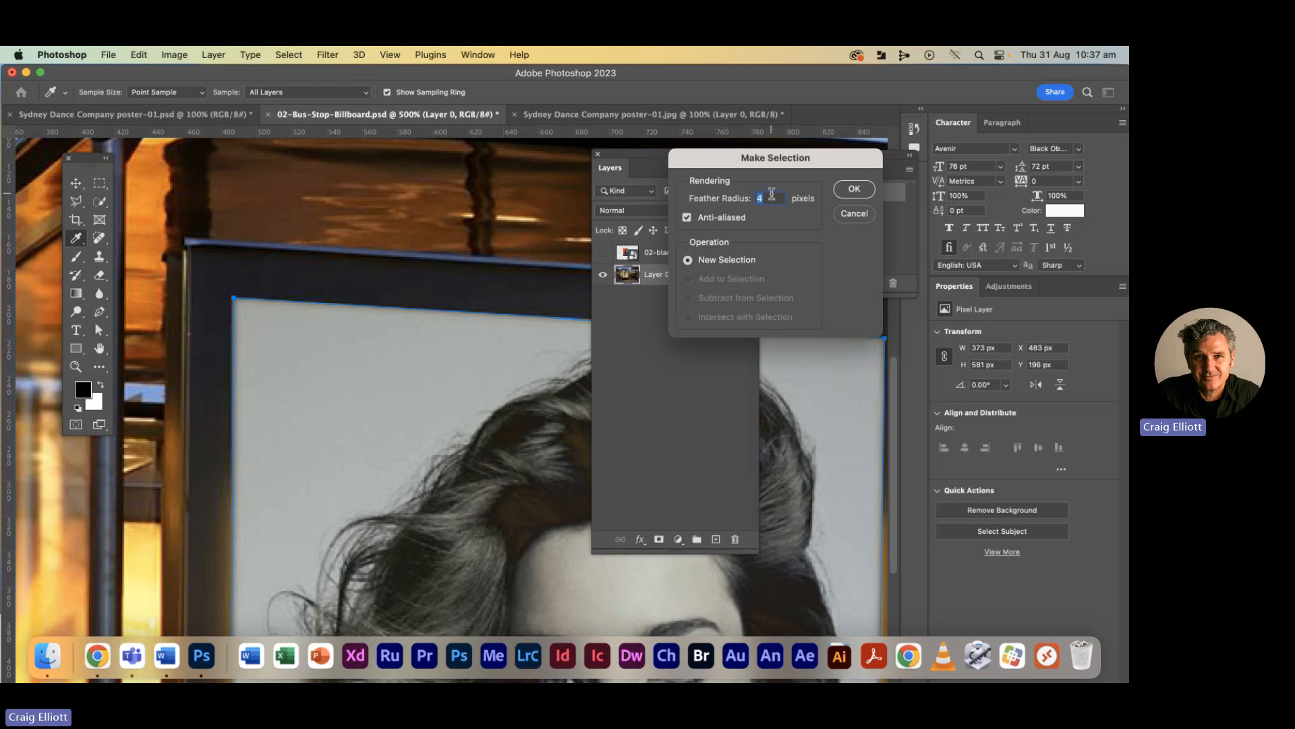
pyautogui.write('0')
pyautogui.click(854, 194)
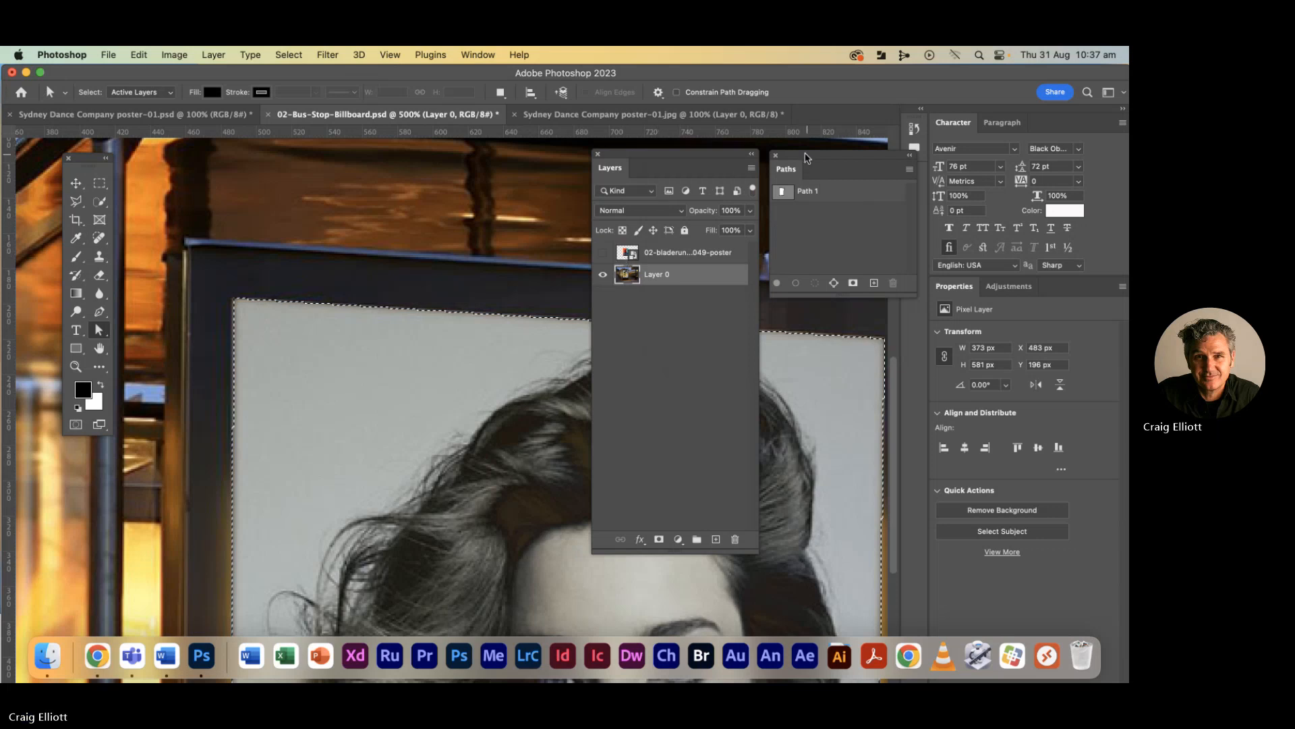
# - Dock the Paths panel with Character and Paragraph, and move the Layers panel clear of the billboard at 200% zoom
pyautogui.moveTo(805, 158); pyautogui.dragTo(985, 125)
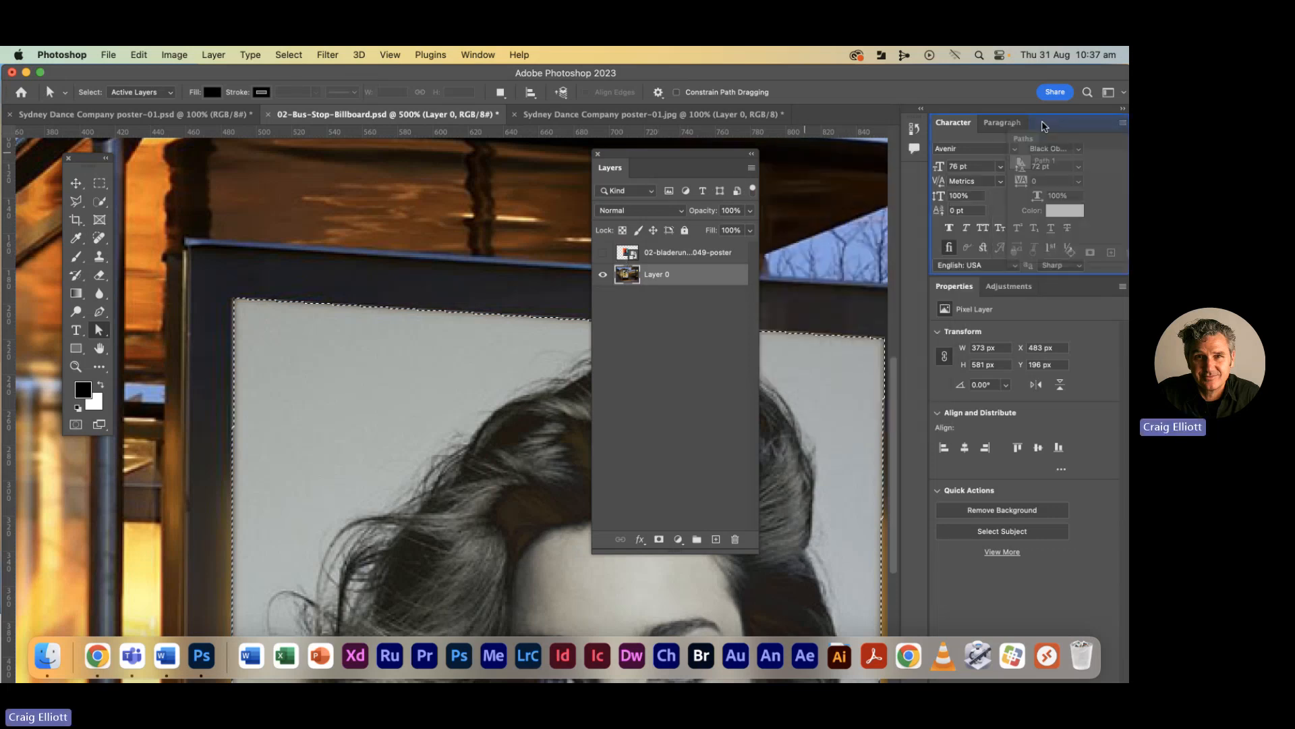
pyautogui.moveTo(679, 155); pyautogui.dragTo(766, 158)
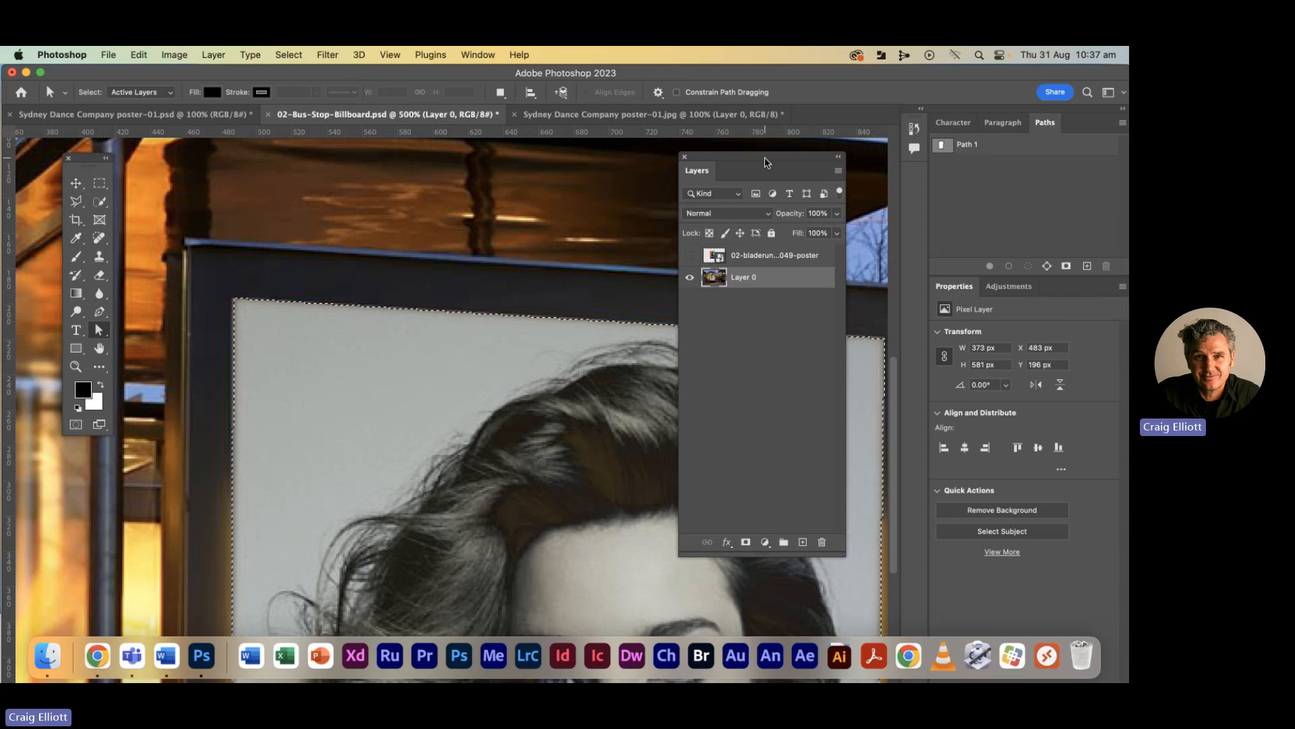
pyautogui.press('super+minus')
pyautogui.press('super+minus')
pyautogui.moveTo(491, 297); pyautogui.dragTo(436, 269)
pyautogui.press('super+minus')
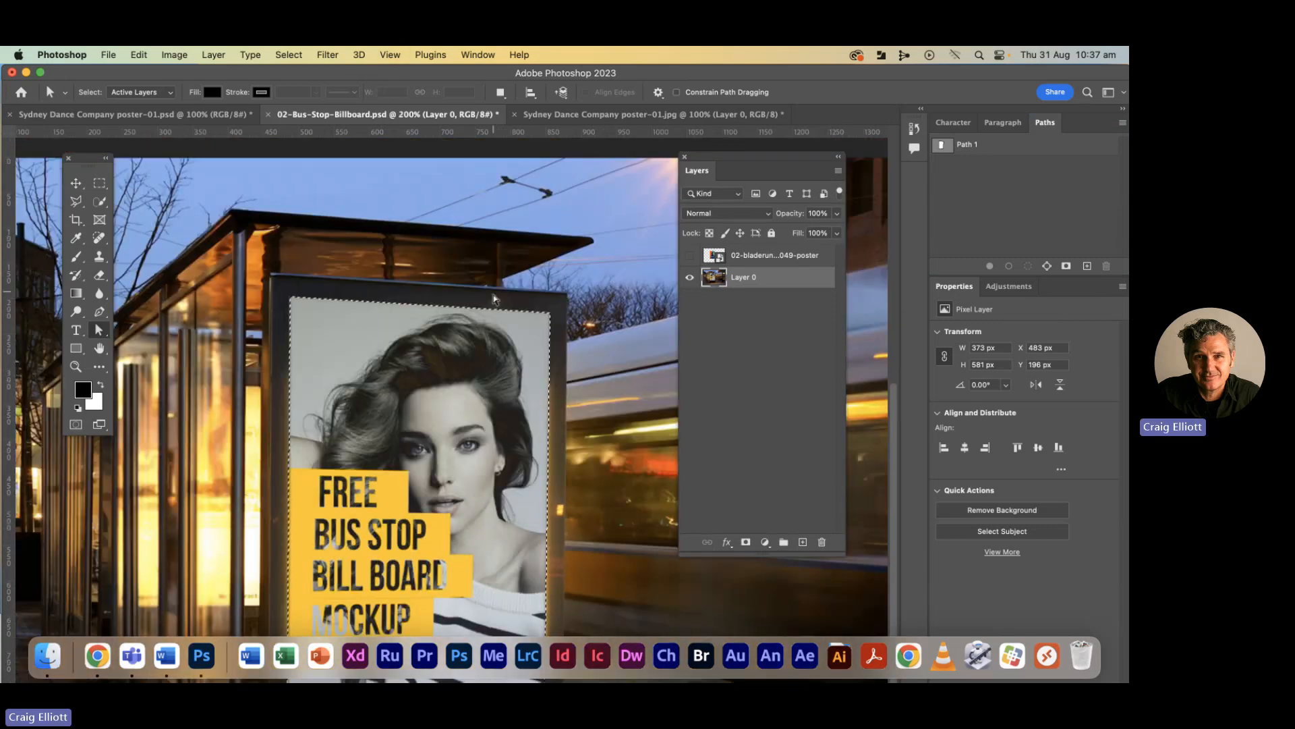
pyautogui.scroll(-5, 482, 291)
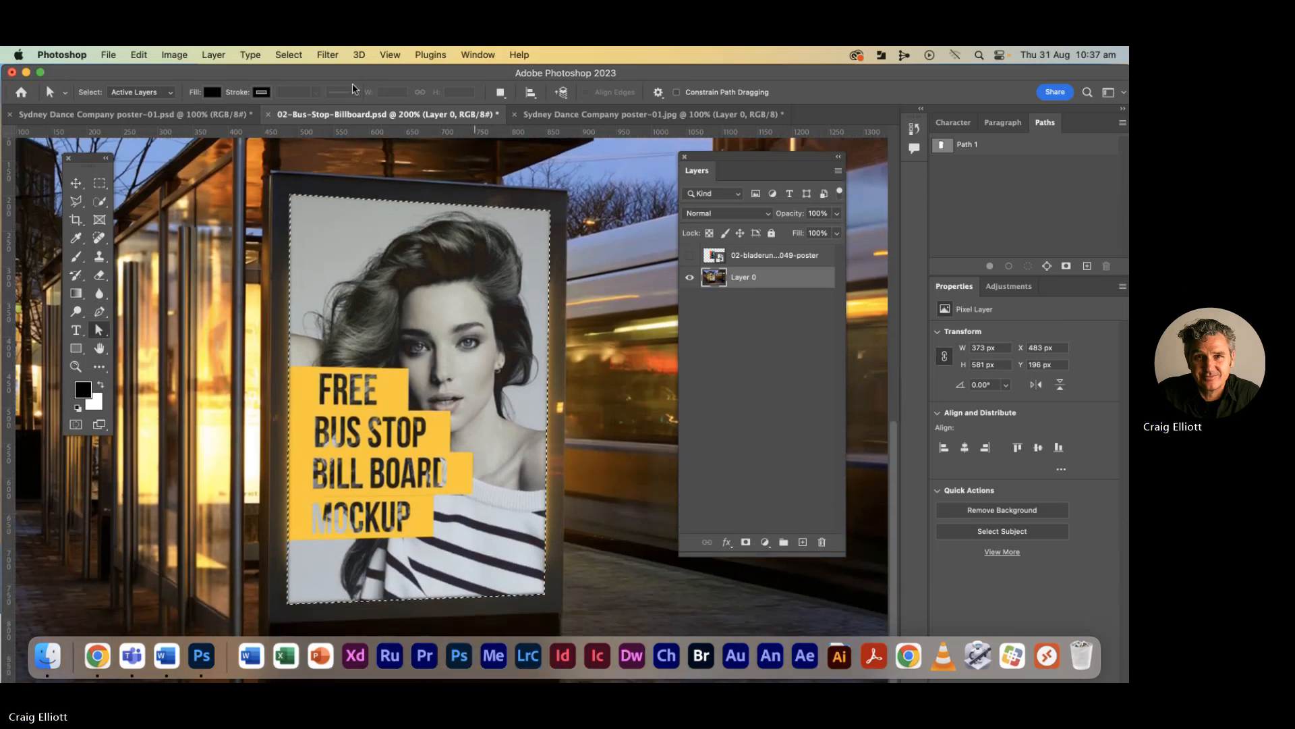
# - Paste the copied Sydney Dance Company poster into the billboard selection in 02-Bus-Stop-Billboard.psd using Paste Into
pyautogui.click(545, 114)
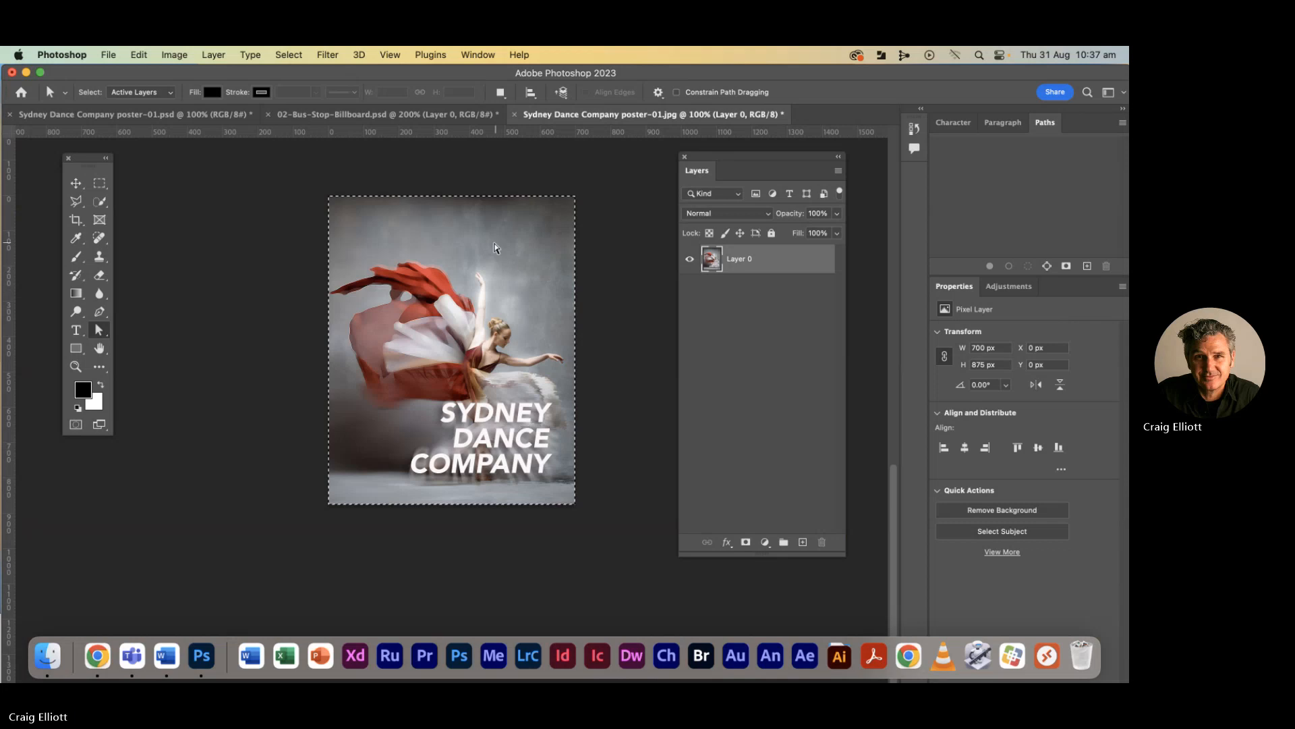
pyautogui.click(351, 114)
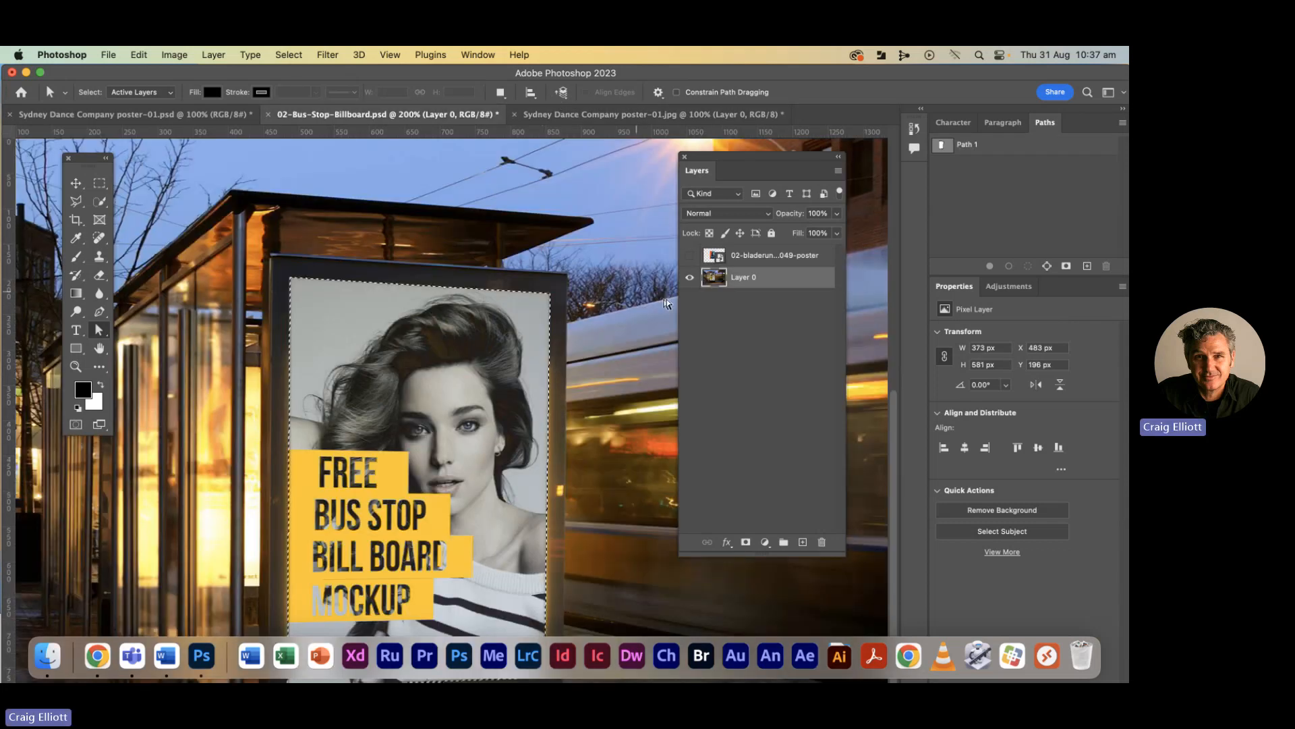
pyautogui.click(140, 54)
pyautogui.moveTo(304, 191)
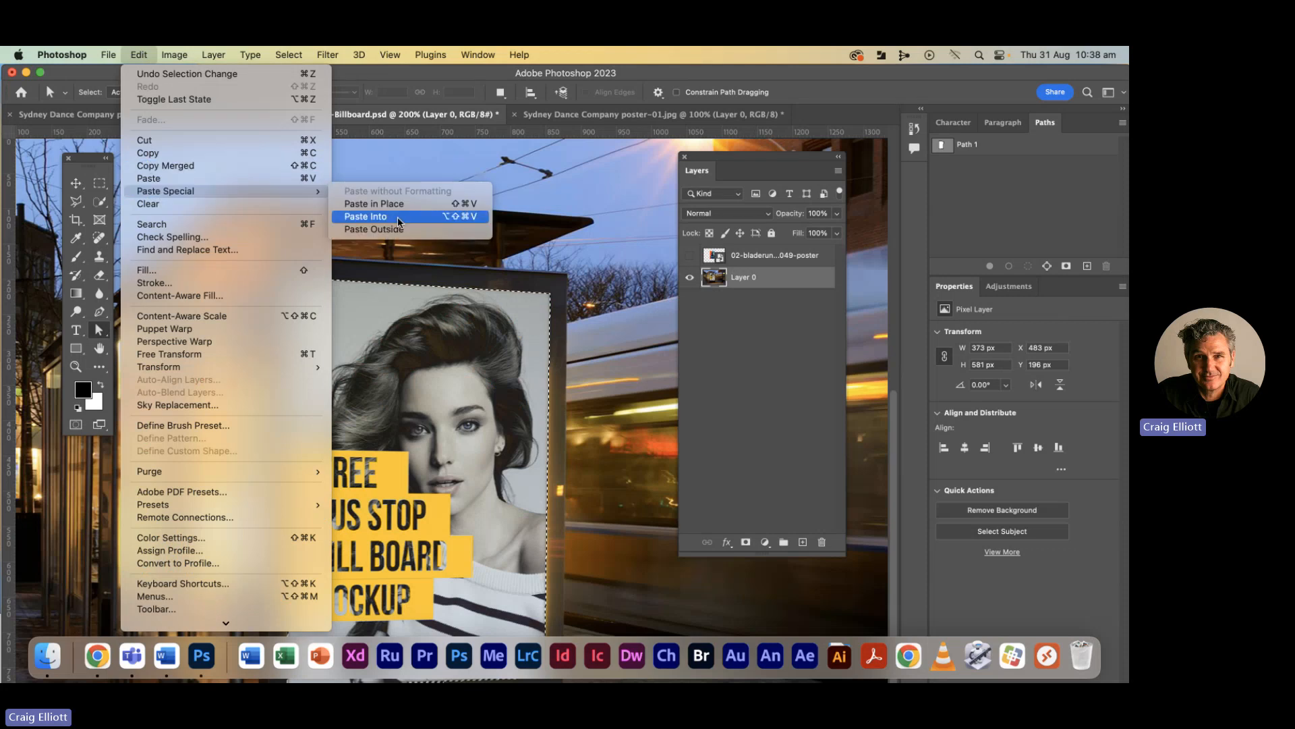
pyautogui.click(398, 216)
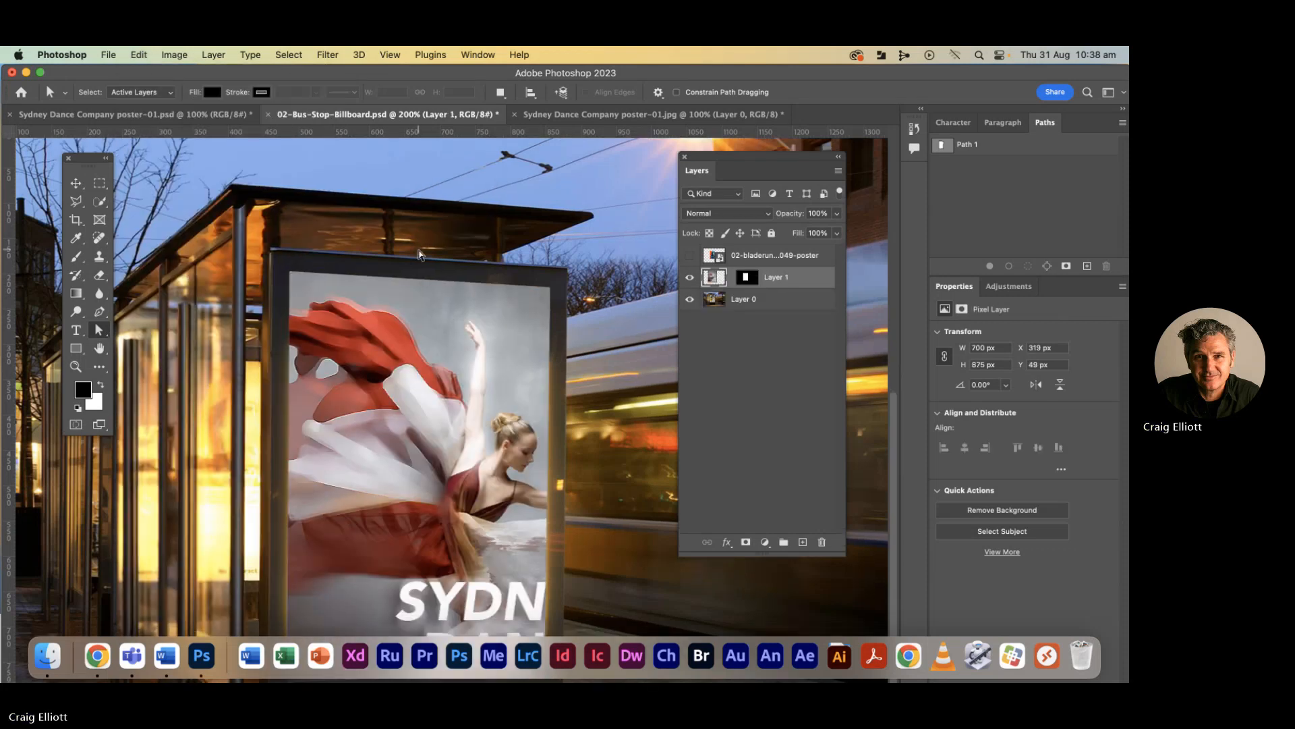
# - Scale the pasted poster proportionally to about 68% and position it so the full title fits inside the billboard frame
pyautogui.scroll(-3, 419, 255)
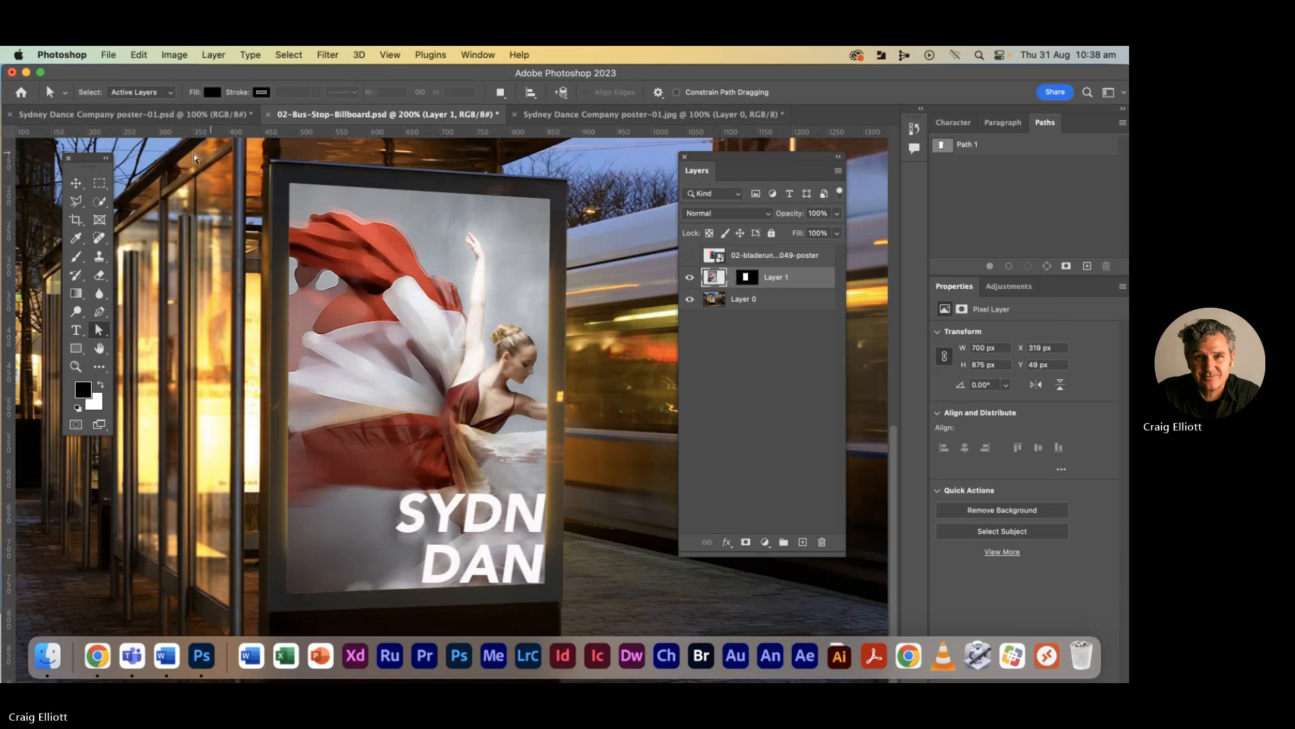
pyautogui.click(75, 183)
pyautogui.scroll(-2, 370, 278)
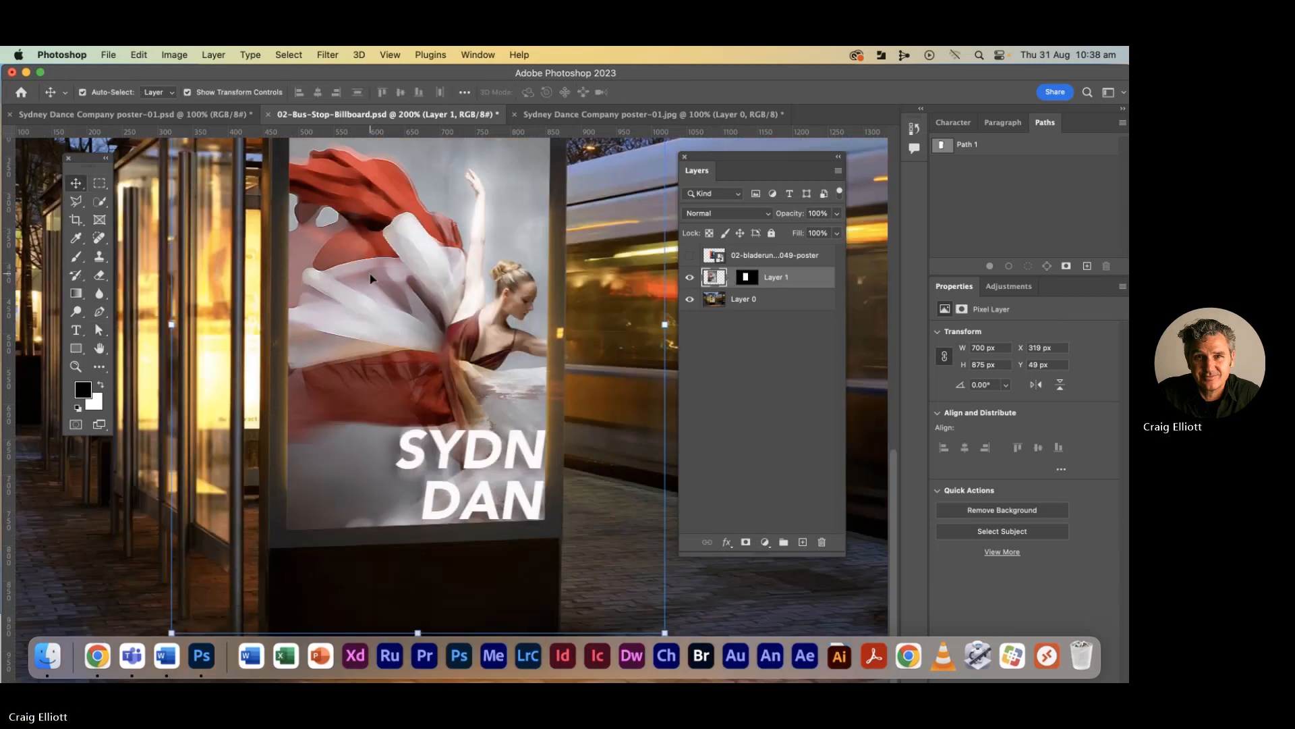
pyautogui.press('super+minus')
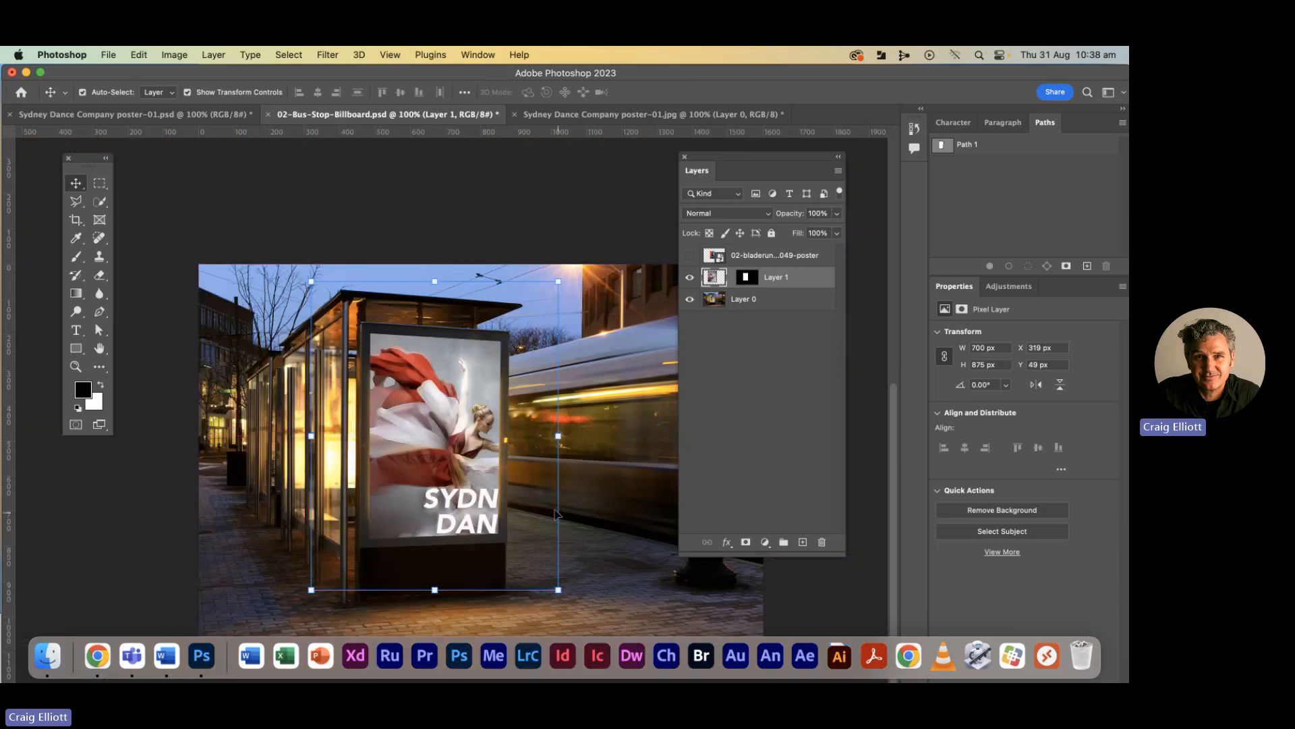
pyautogui.moveTo(557, 589); pyautogui.dragTo(512, 549)
pyautogui.moveTo(312, 282); pyautogui.dragTo(355, 324)
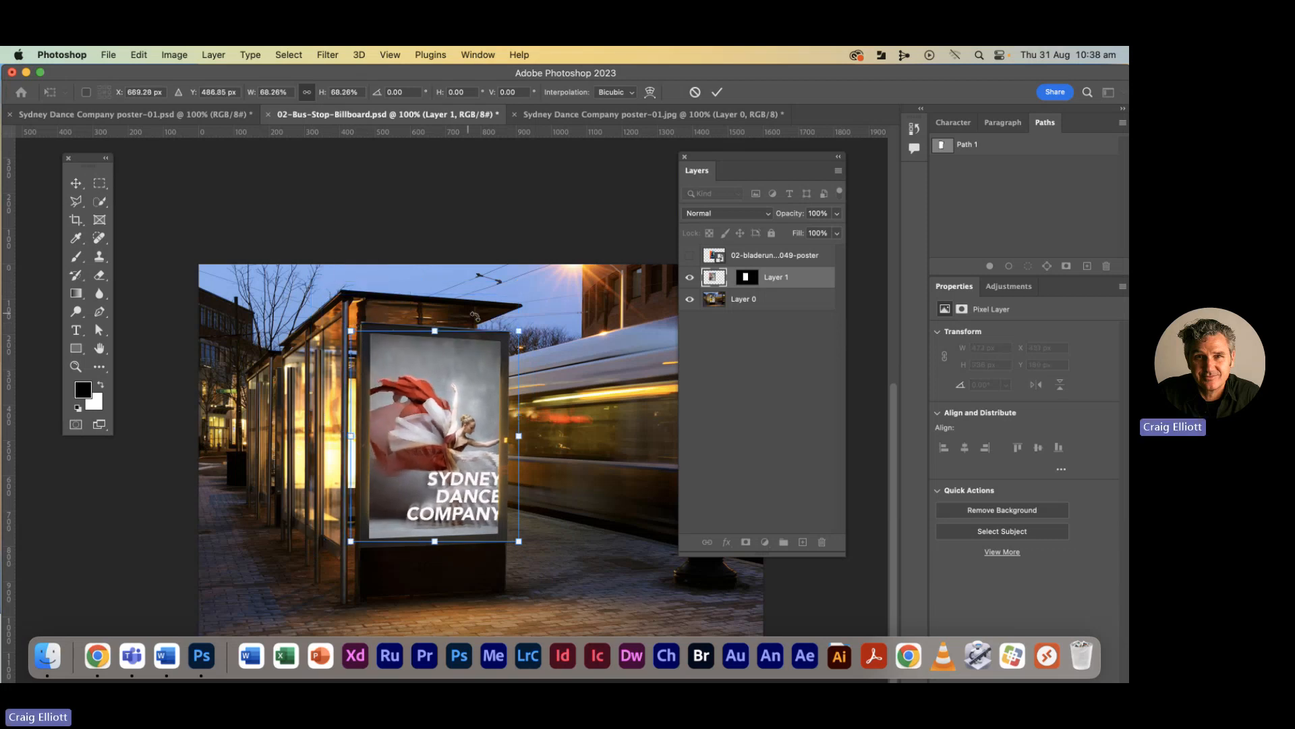
pyautogui.moveTo(520, 332); pyautogui.dragTo(504, 348)
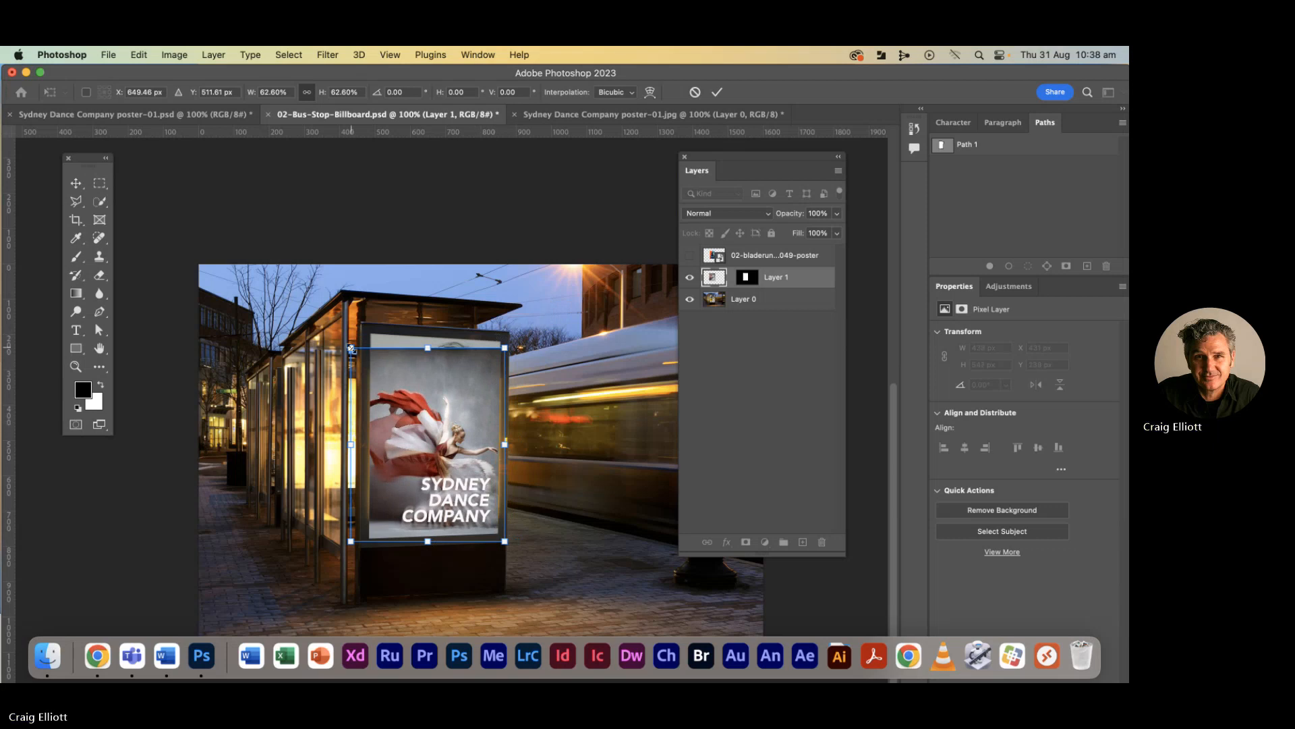
pyautogui.moveTo(351, 348); pyautogui.dragTo(334, 333)
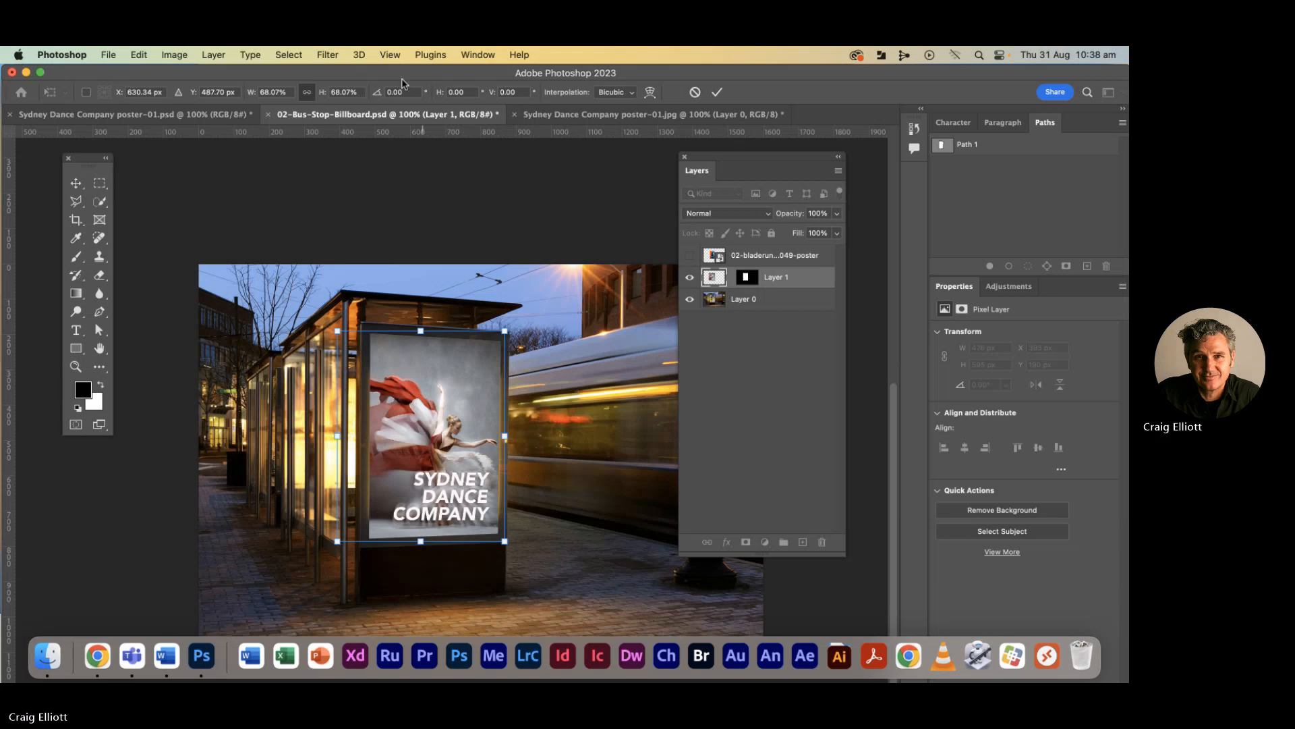
pyautogui.click(411, 117)
pyautogui.moveTo(383, 161); pyautogui.dragTo(435, 106)
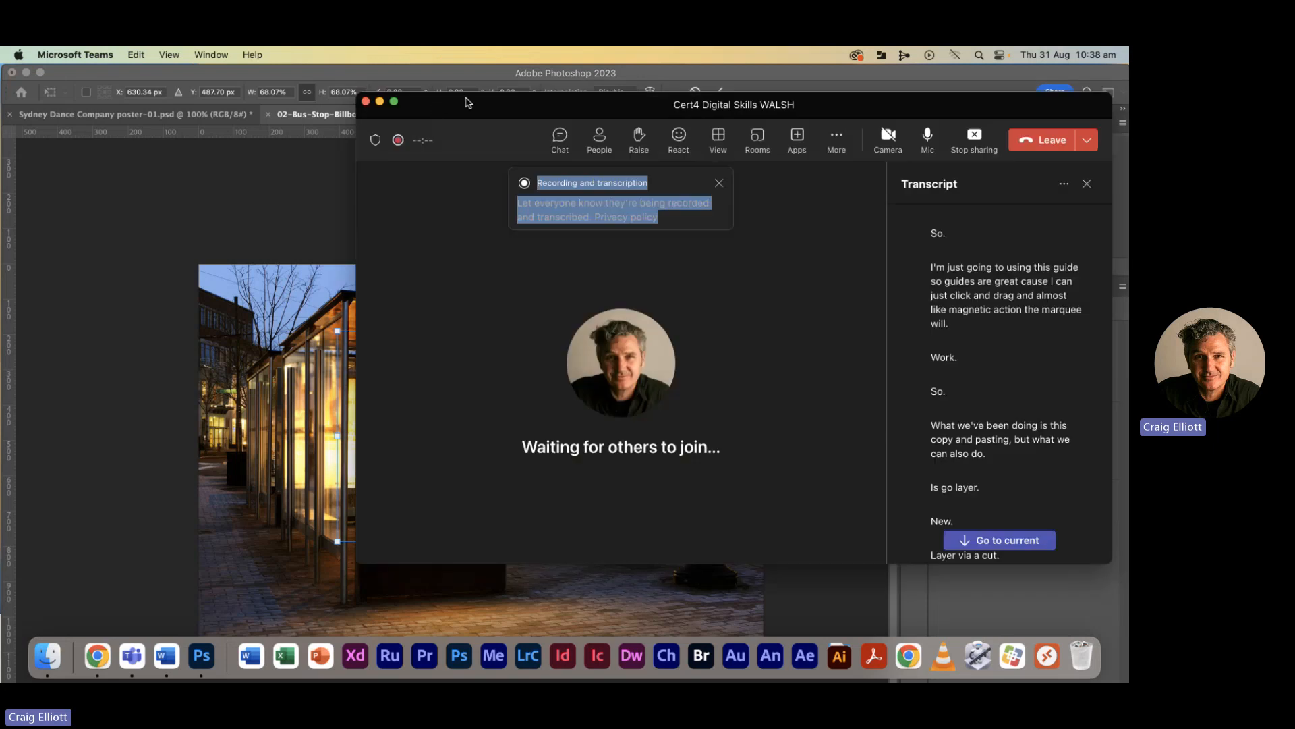
pyautogui.click(317, 196)
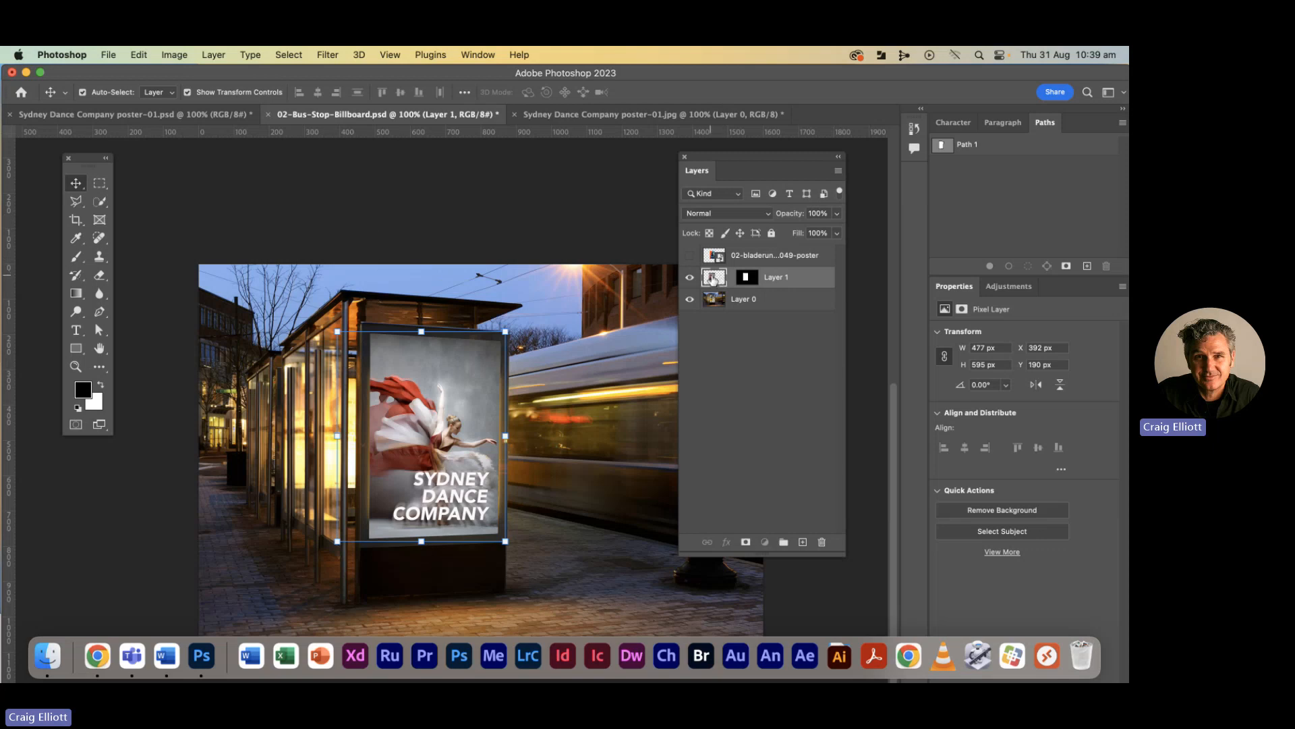
# - Distort the pasted poster on Layer 1, pulling its four corners inward to follow the billboard frame's perspective
pyautogui.click(138, 56)
pyautogui.moveTo(169, 367)
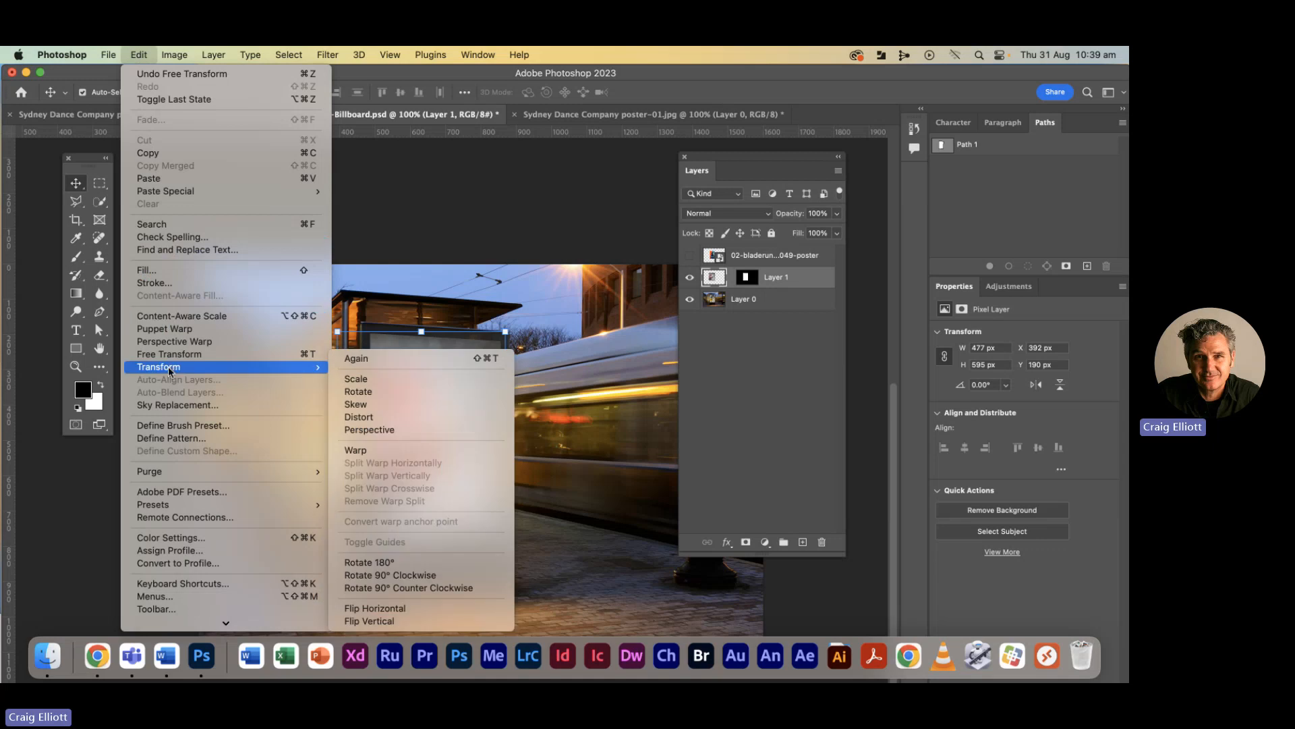
pyautogui.click(362, 418)
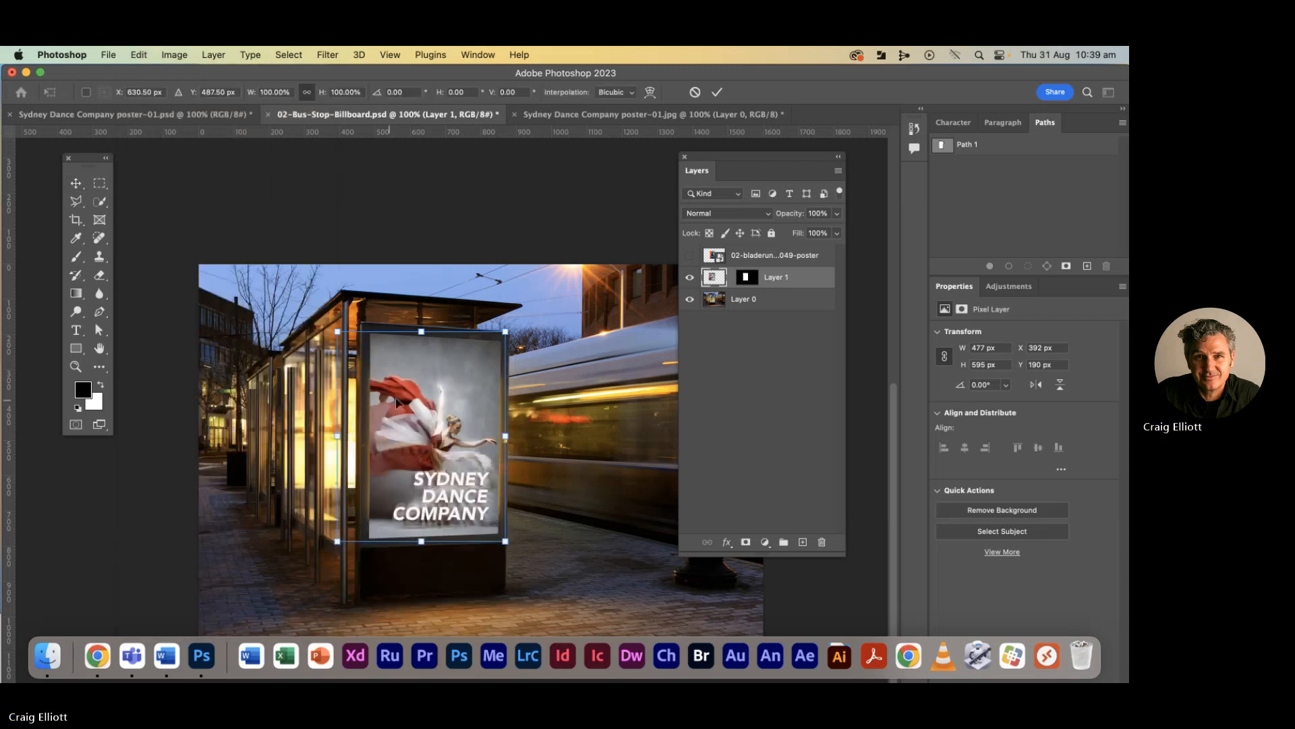
pyautogui.moveTo(499, 334)
pyautogui.mouseDown()
pyautogui.moveTo(470, 423)
pyautogui.moveTo(500, 339)
pyautogui.mouseUp()
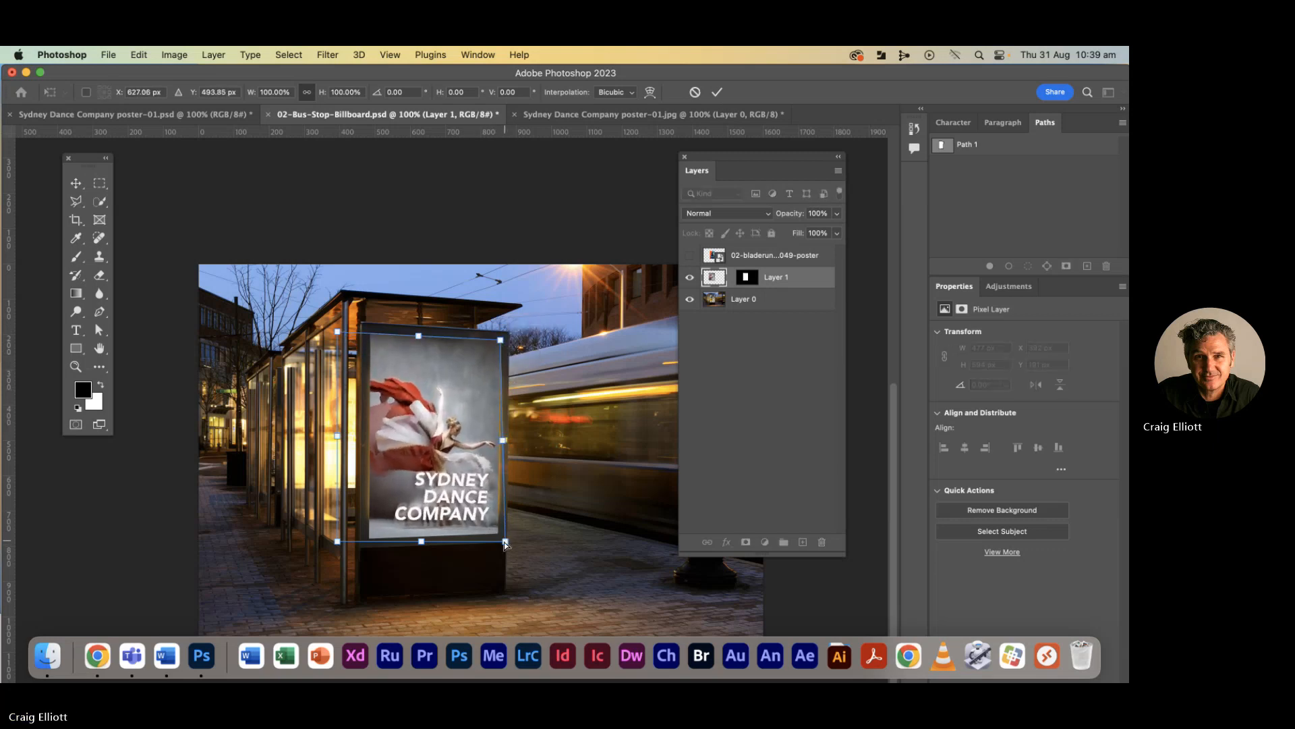
pyautogui.moveTo(508, 545); pyautogui.dragTo(499, 535)
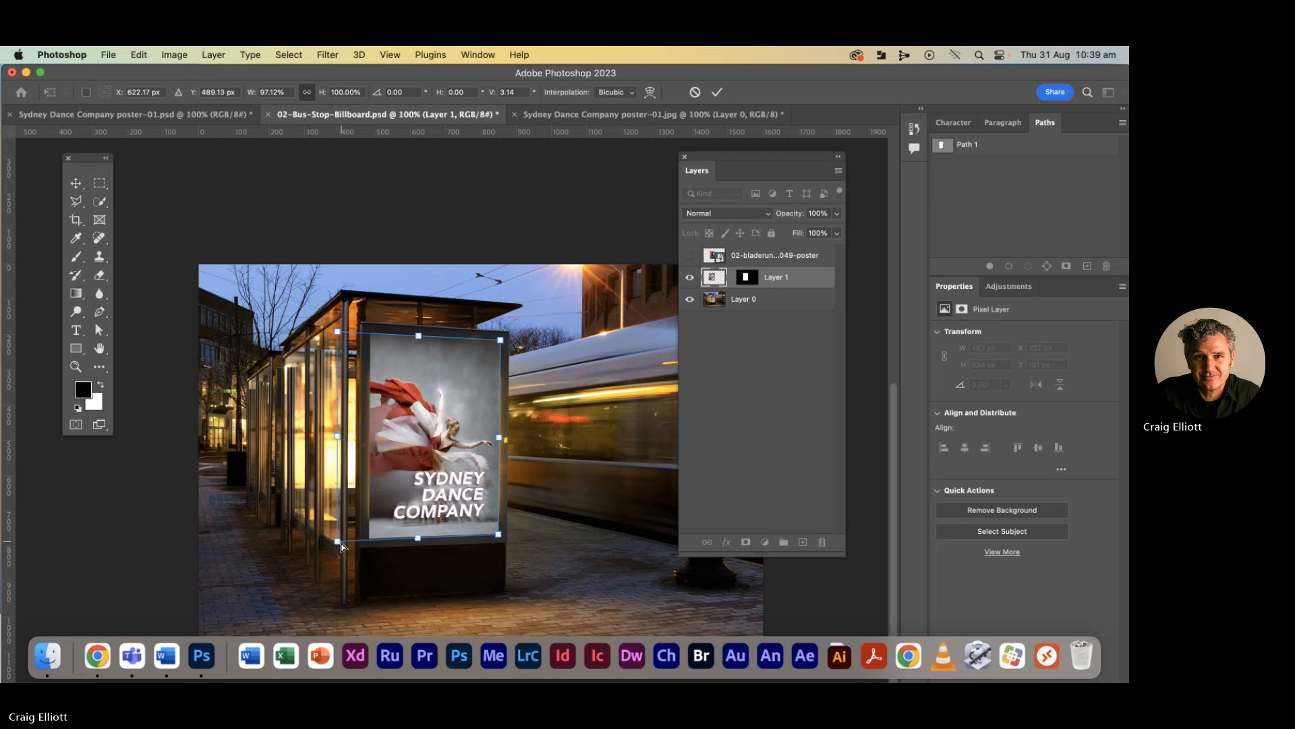
pyautogui.moveTo(338, 544); pyautogui.dragTo(369, 540)
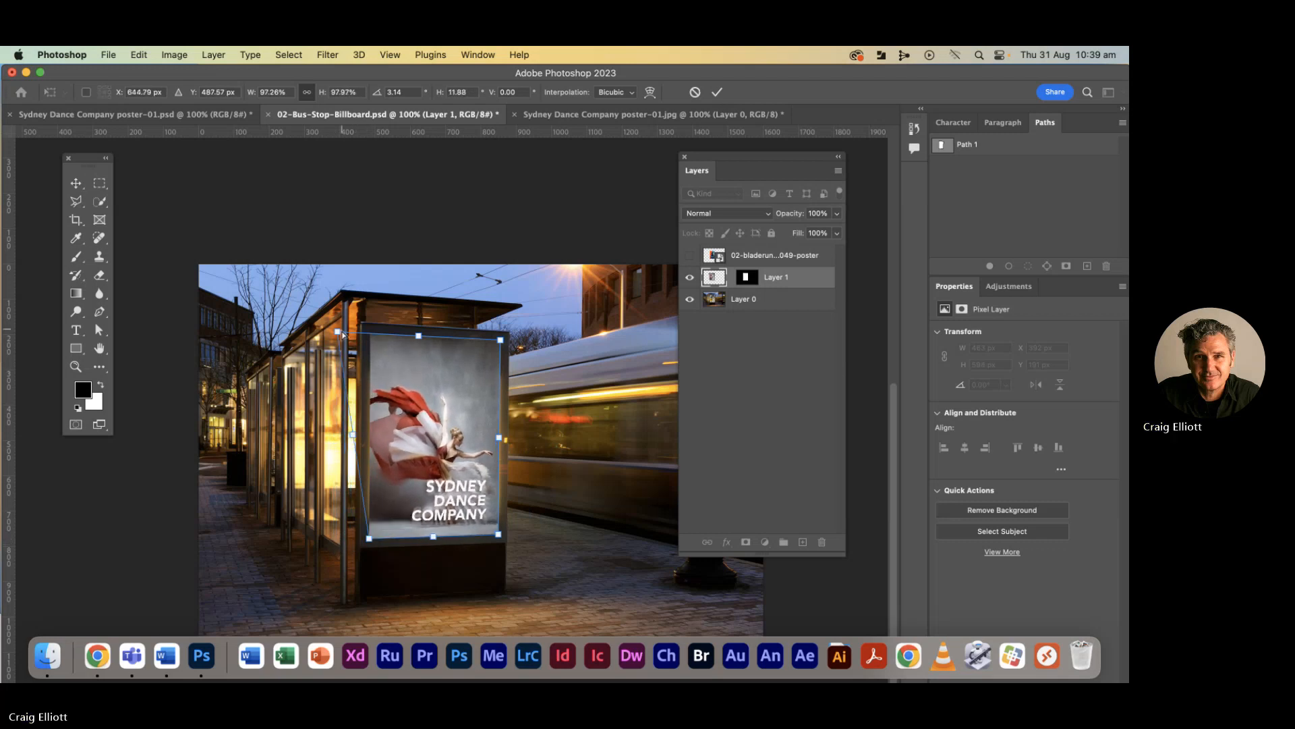
pyautogui.moveTo(342, 334); pyautogui.dragTo(371, 335)
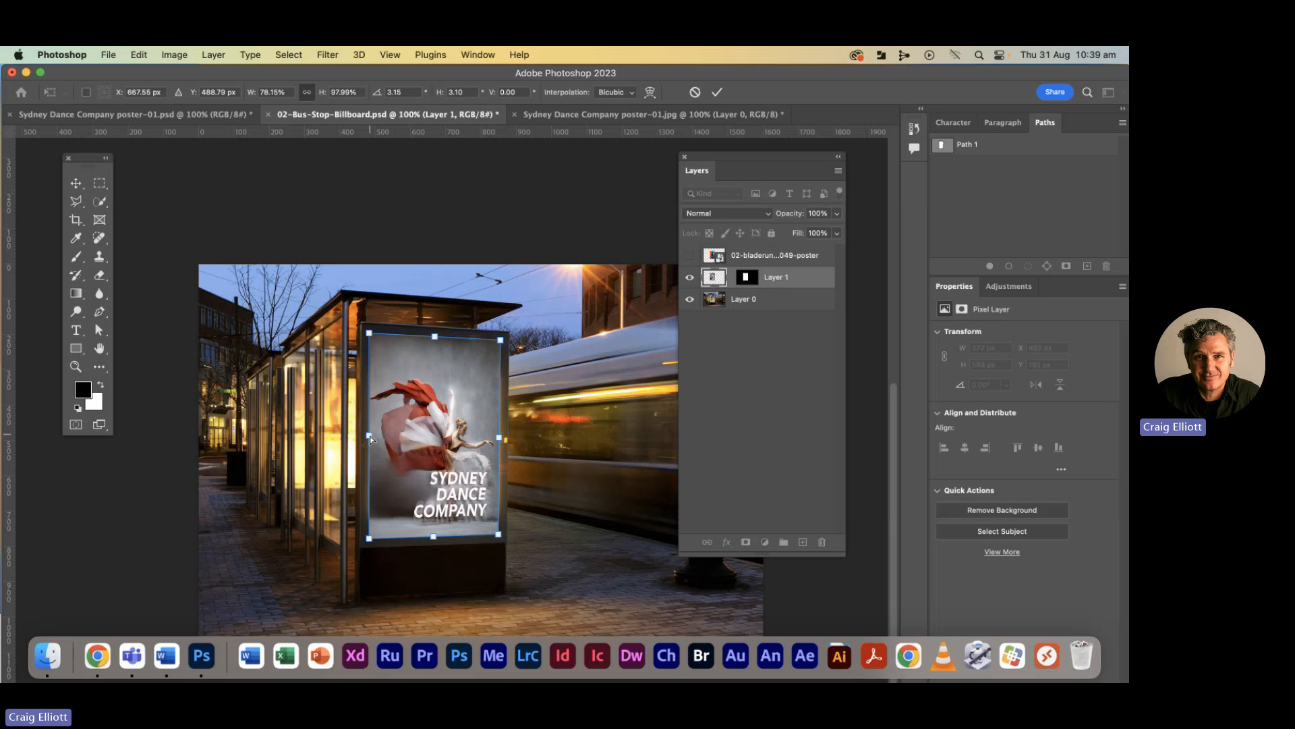
# - Widen the distorted poster beyond the frame's left edge, fine-tune its corners, apply the transform and deselect the layer
pyautogui.moveTo(369, 435); pyautogui.dragTo(350, 438)
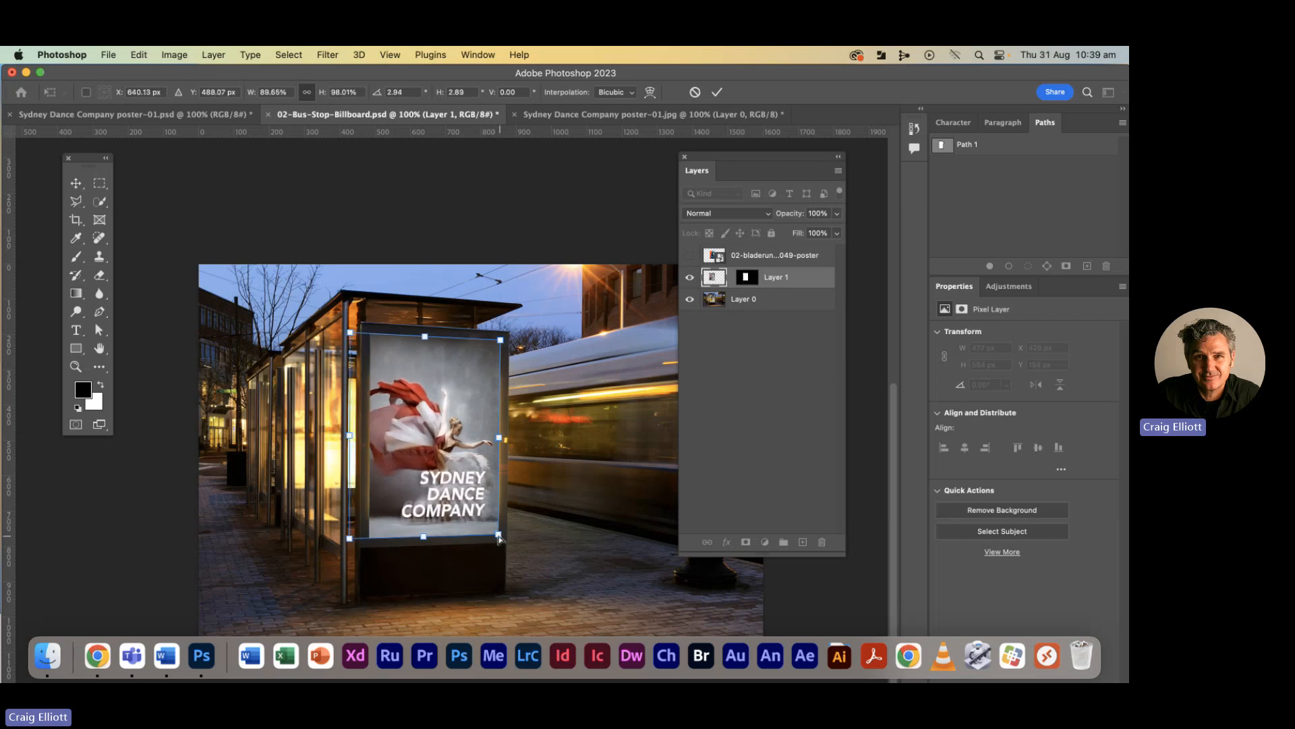
pyautogui.moveTo(498, 534)
pyautogui.mouseDown()
pyautogui.moveTo(495, 479)
pyautogui.moveTo(498, 535)
pyautogui.mouseUp()
pyautogui.moveTo(348, 538); pyautogui.dragTo(351, 544)
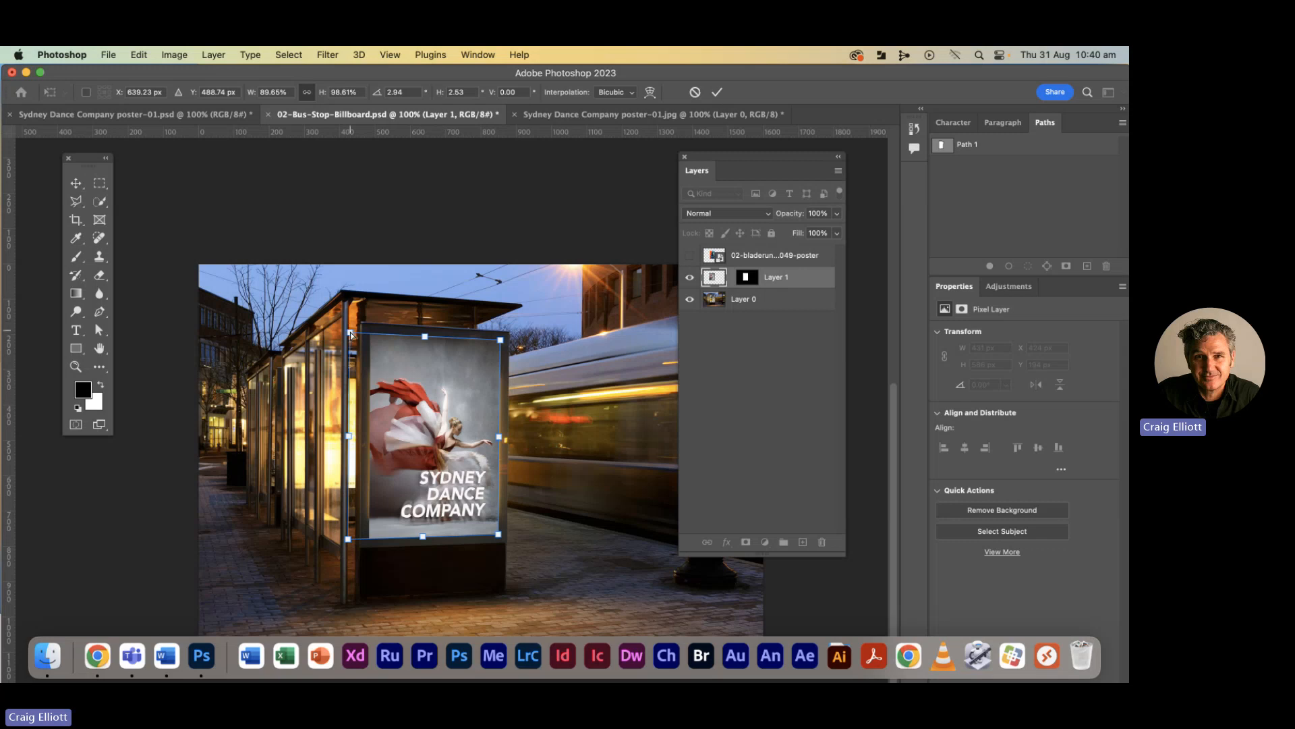
pyautogui.moveTo(351, 332); pyautogui.dragTo(356, 335)
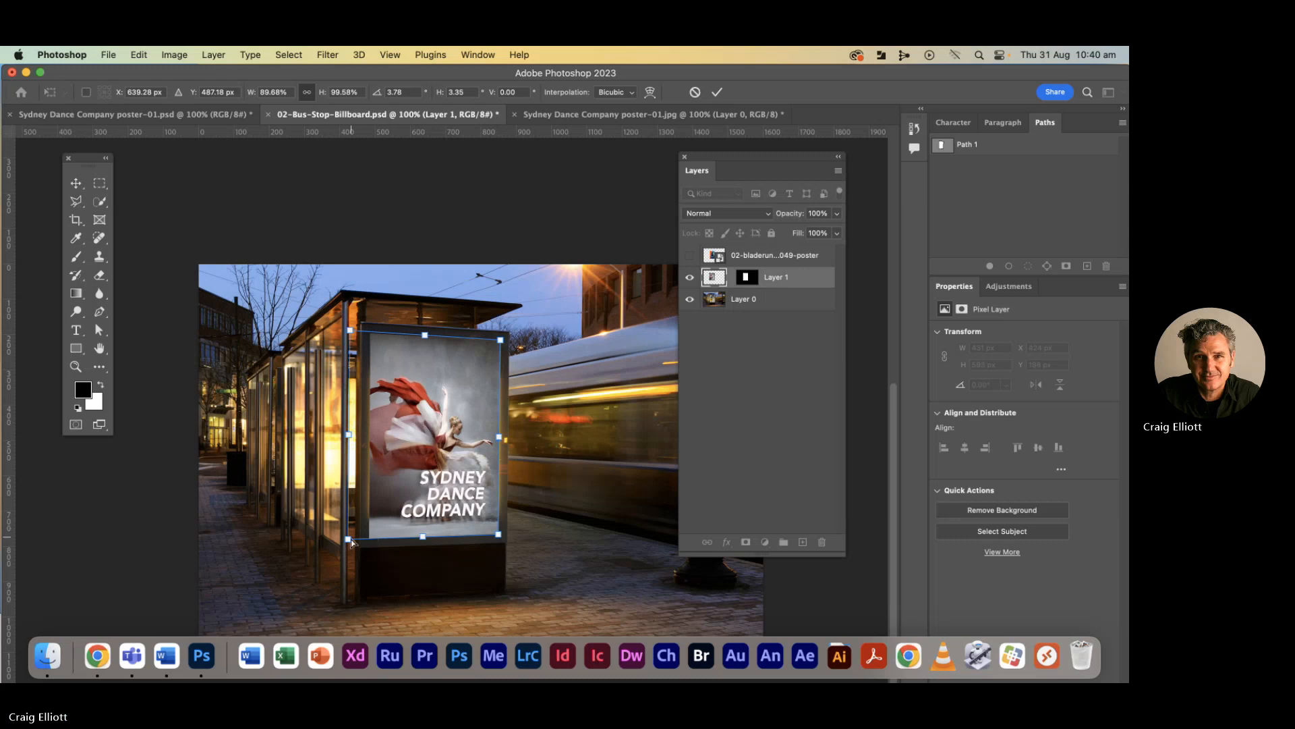
pyautogui.moveTo(350, 545); pyautogui.dragTo(350, 544)
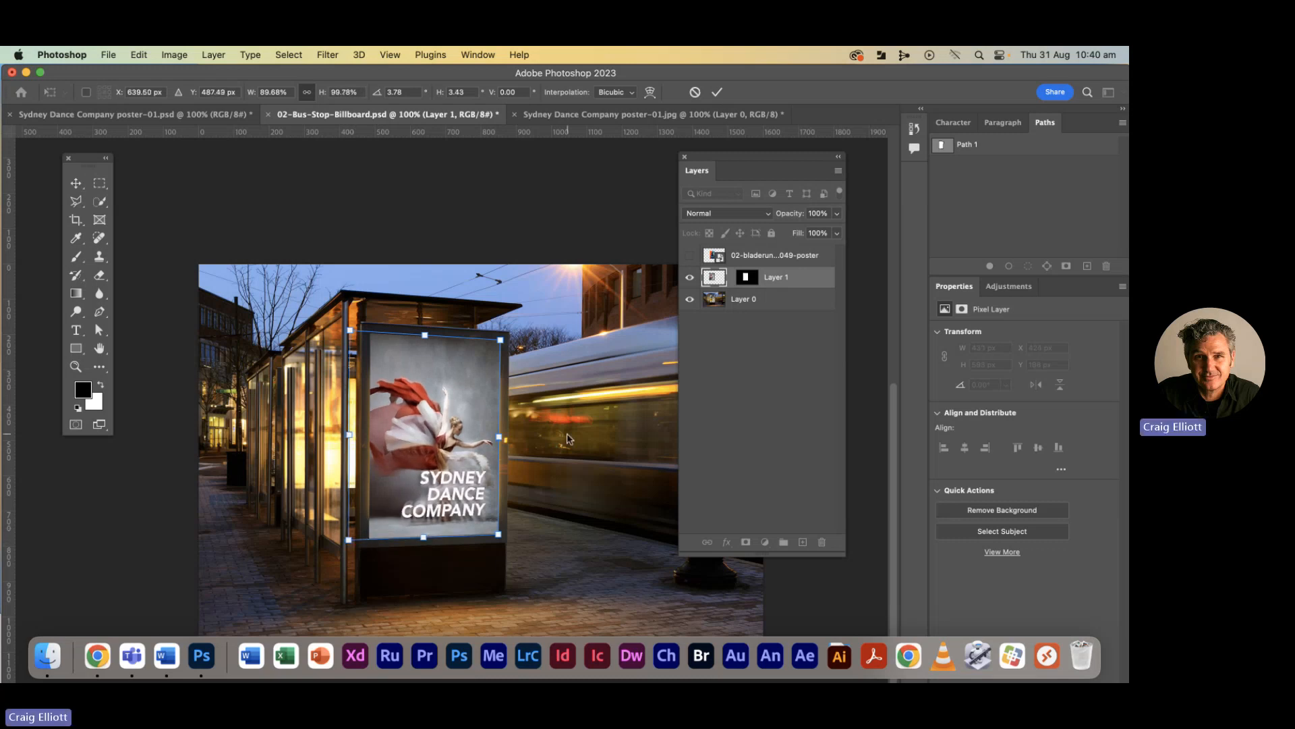
pyautogui.click(715, 93)
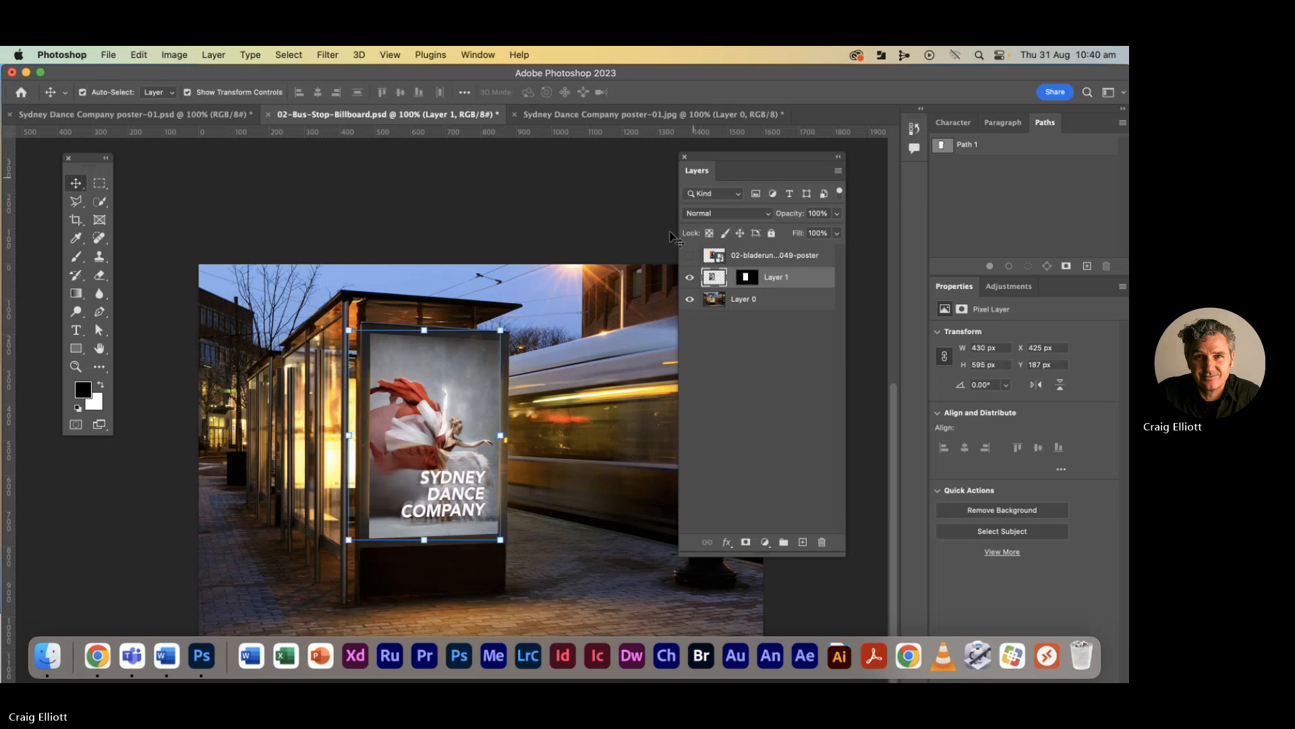
pyautogui.click(608, 403)
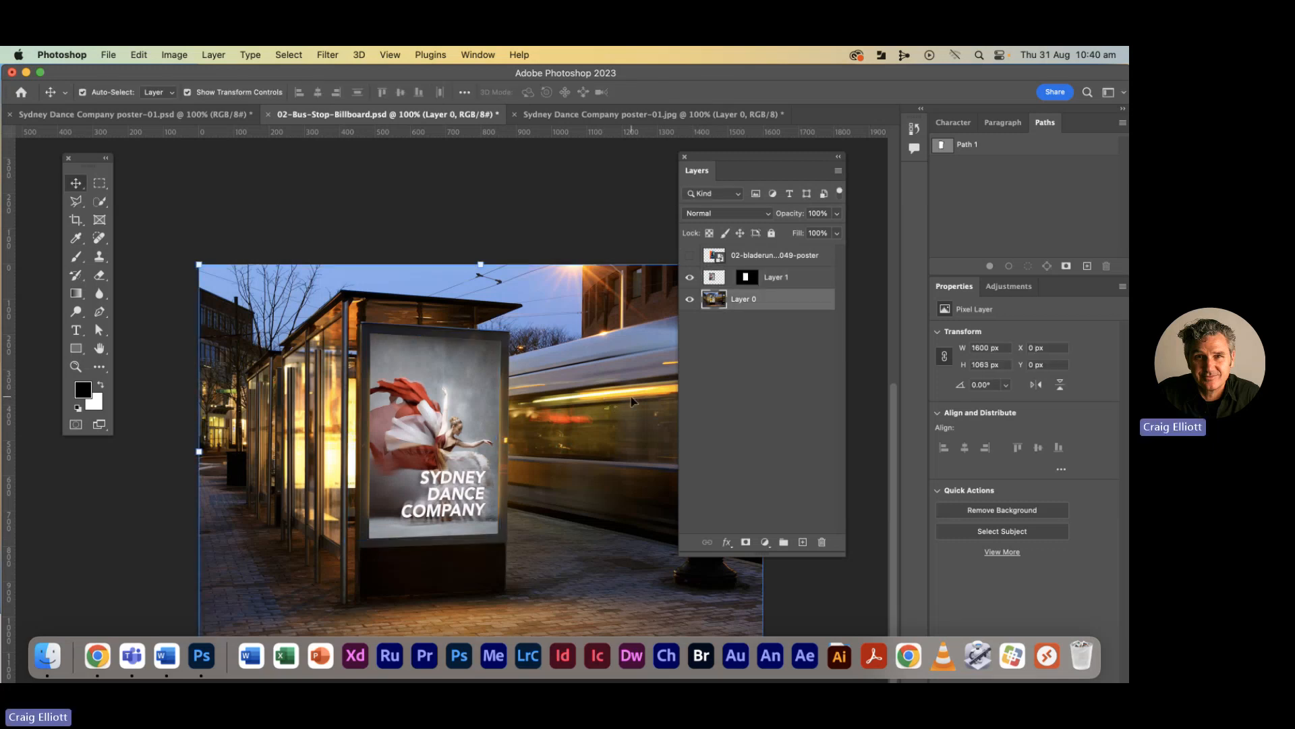
pyautogui.click(348, 234)
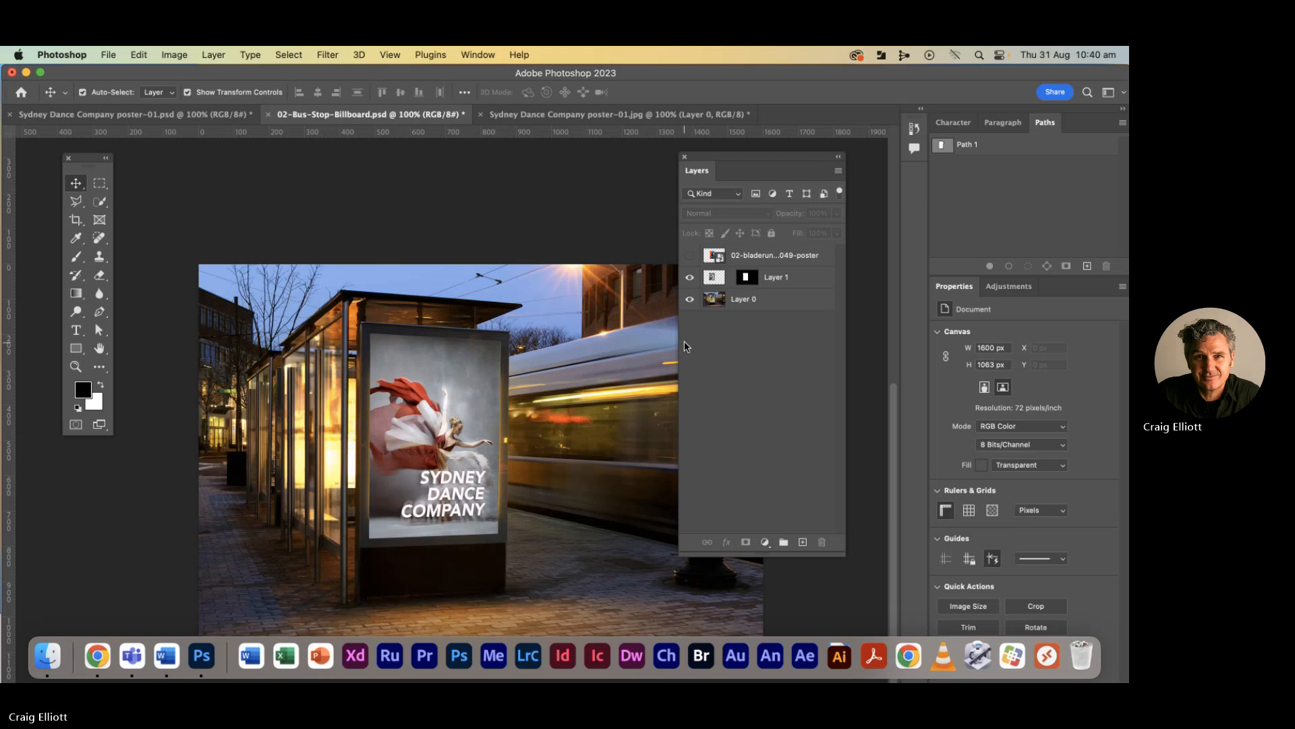
# - Reposition the poster on Layer 1 within the billboard frame to X 439 px, Y 184 px
pyautogui.click(717, 279)
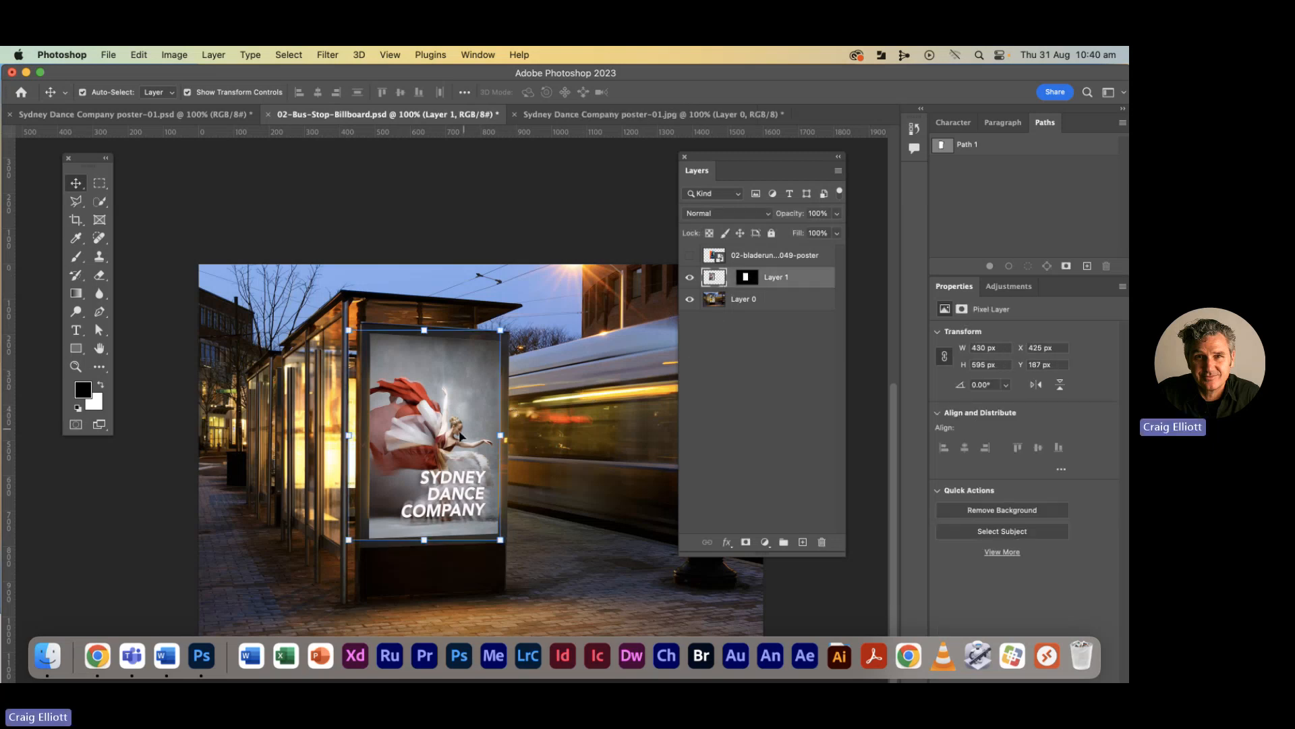
pyautogui.moveTo(462, 437)
pyautogui.mouseDown()
pyautogui.moveTo(425, 437)
pyautogui.moveTo(476, 439)
pyautogui.moveTo(461, 440)
pyautogui.mouseUp()
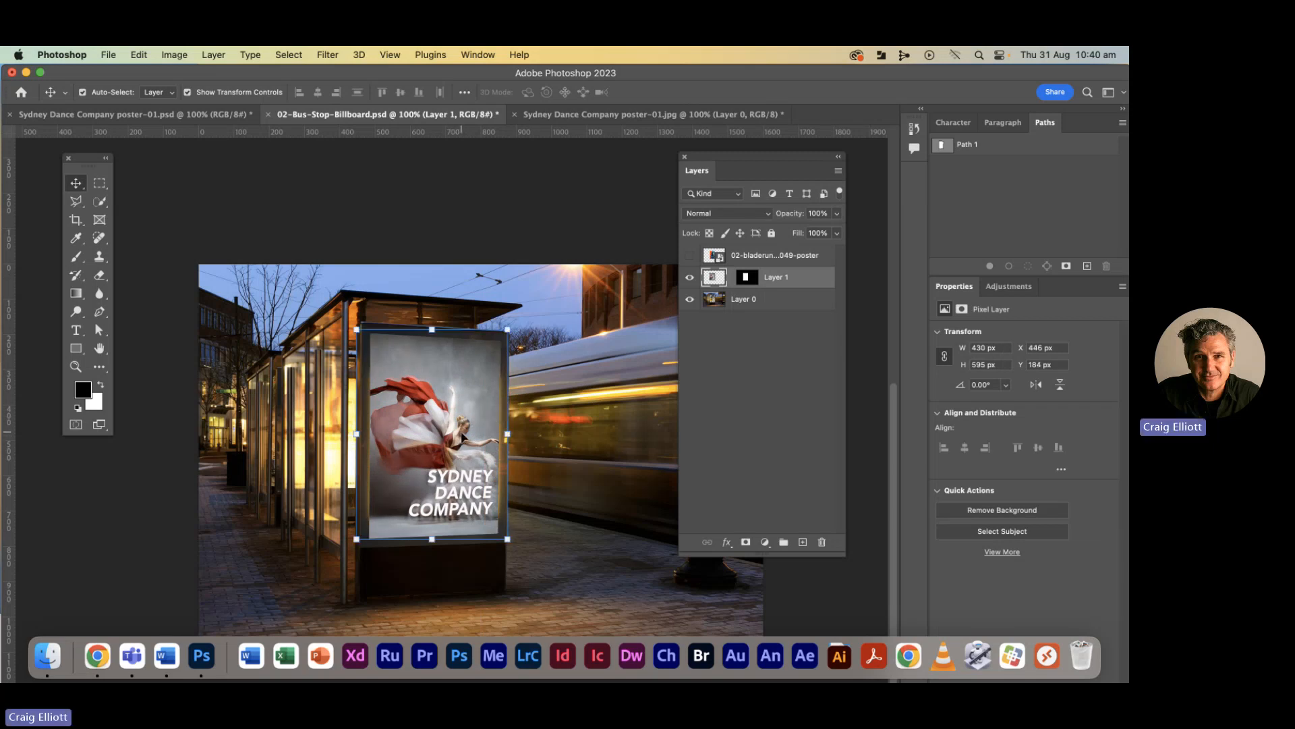
pyautogui.press('Left')
pyautogui.press('Left')
pyautogui.press('Left')
pyautogui.press('Left')
pyautogui.press('Left')
pyautogui.press('Left')
pyautogui.press('Left')
pyautogui.press('Left')
pyautogui.press('Left')
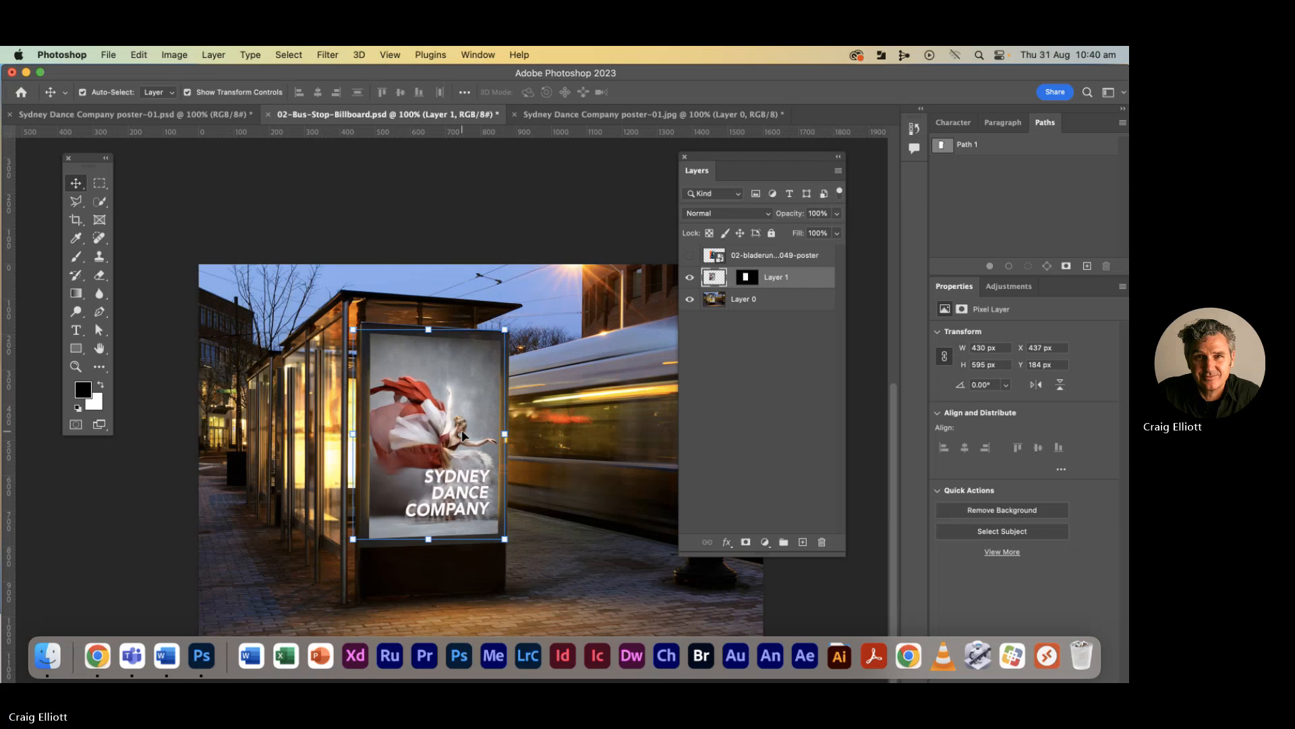
pyautogui.press('Right')
pyautogui.press('Right')
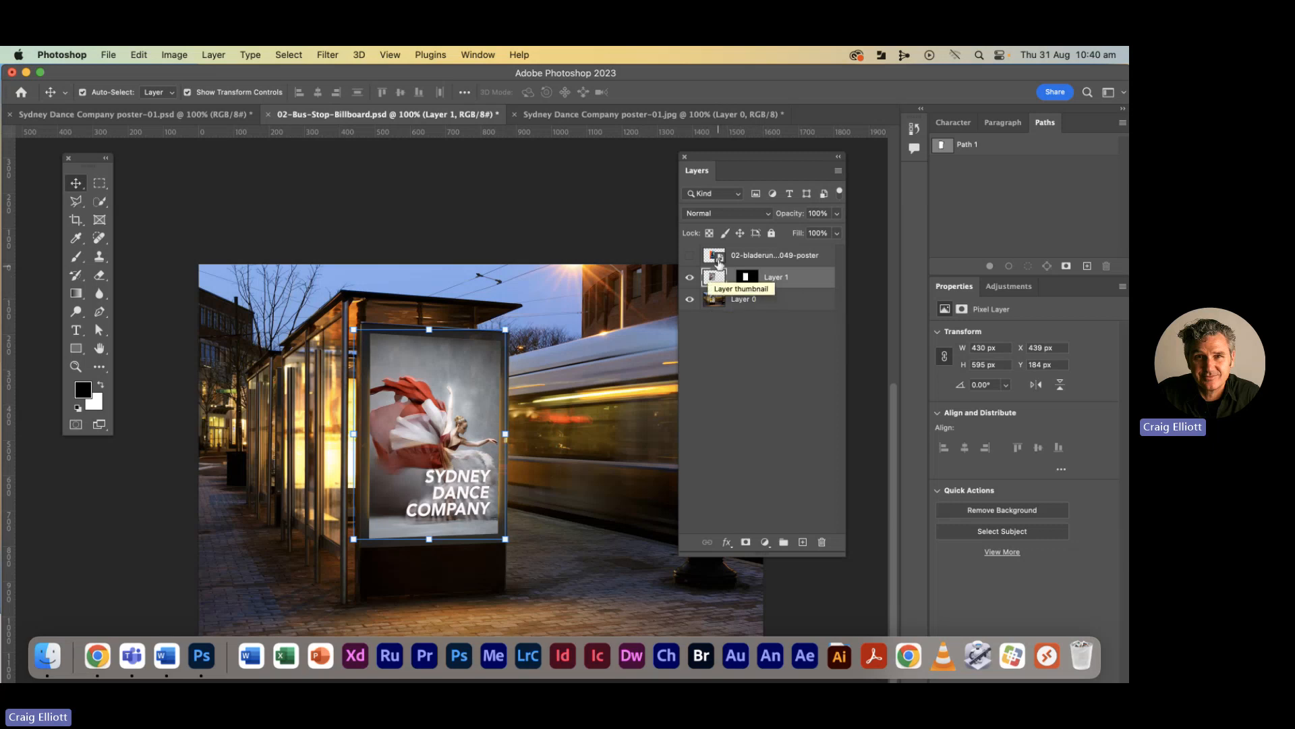
# - View the original poster document, then switch to Finder and preview the first photo in week 06's Sydney dance company poster images folder
pyautogui.click(90, 116)
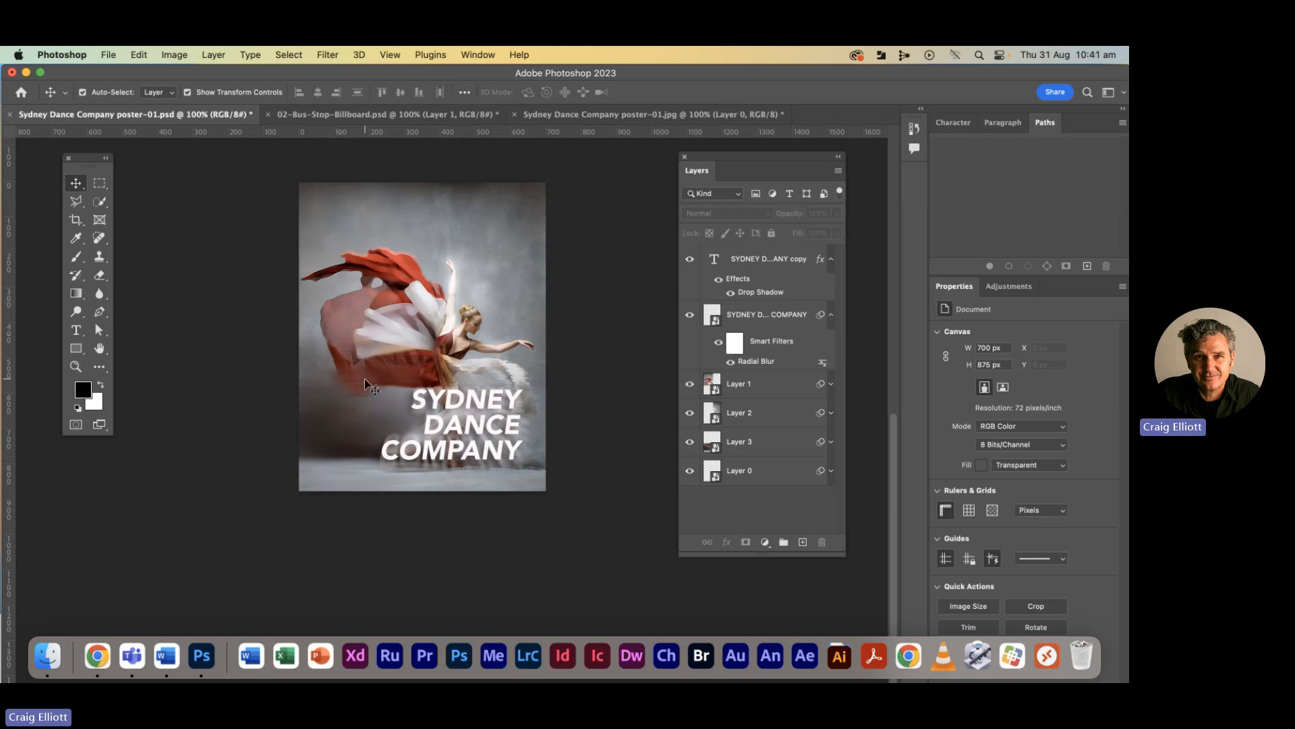
pyautogui.press('super+Tab')
pyautogui.press('super+Tab')
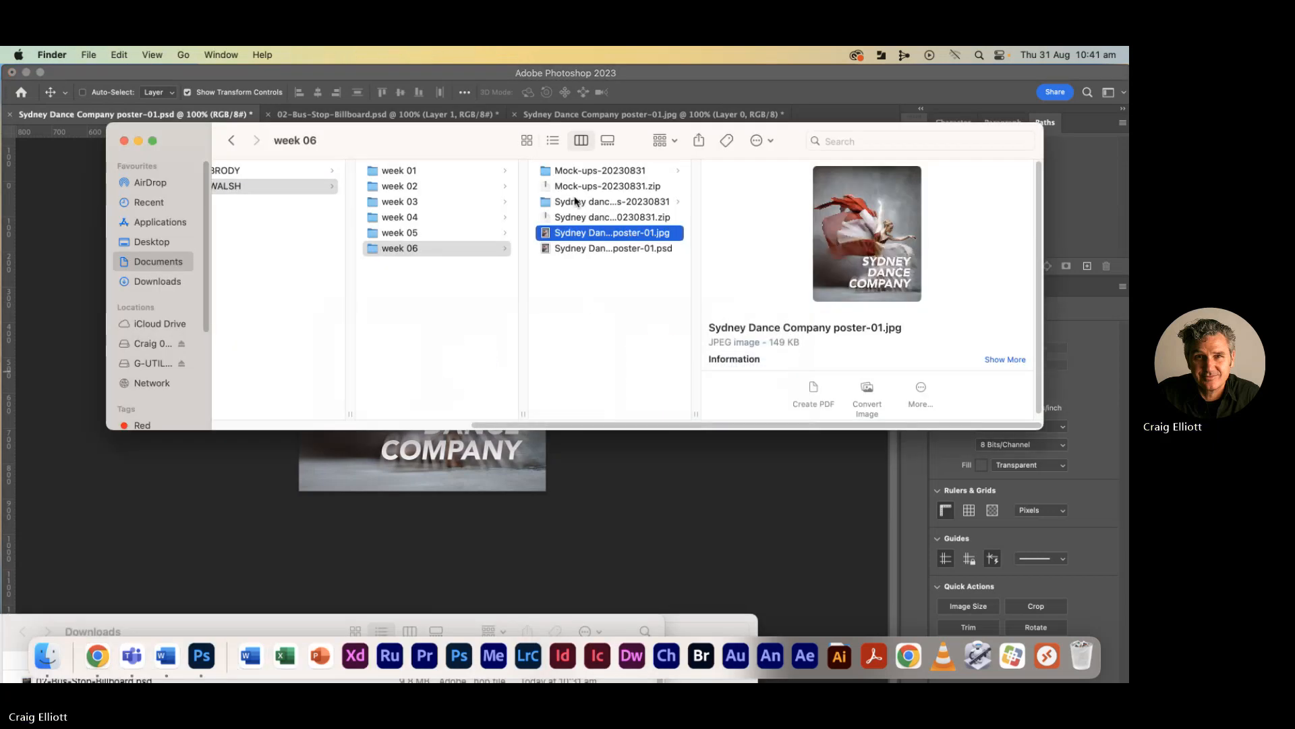
pyautogui.click(576, 201)
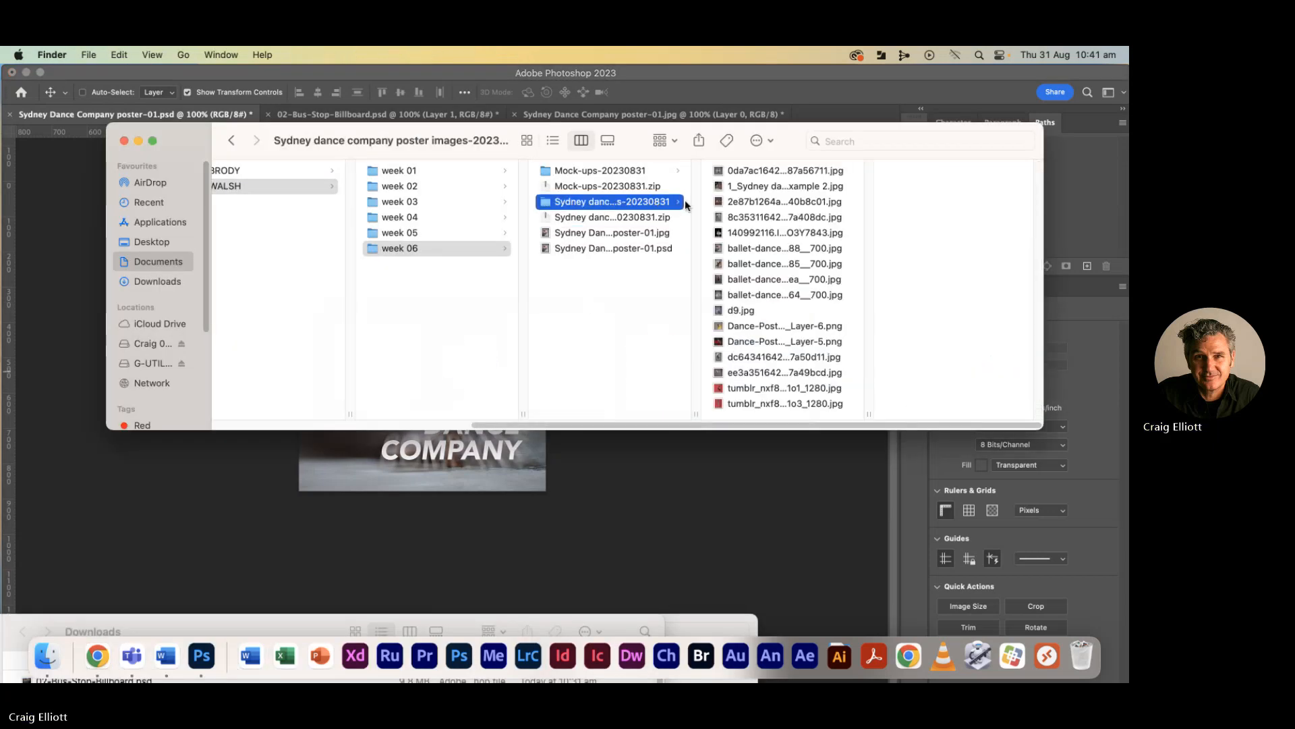
pyautogui.click(742, 171)
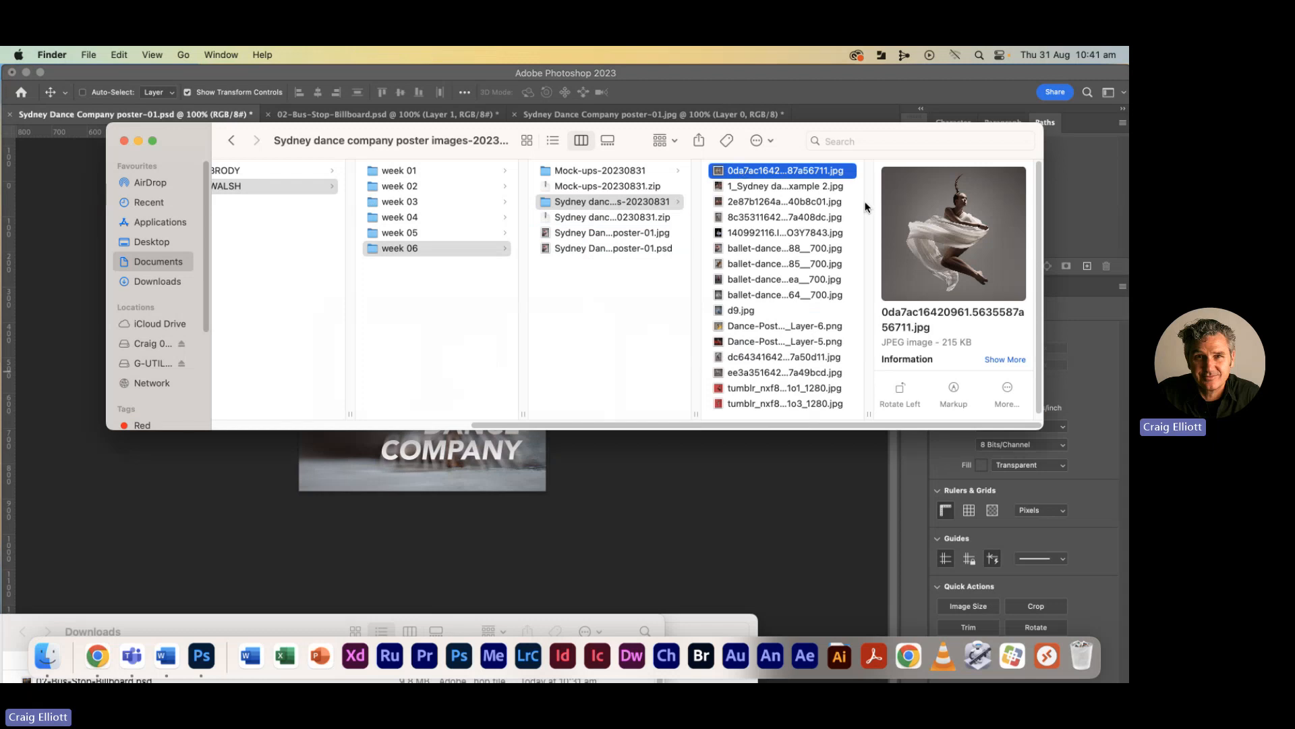
pyautogui.press('space')
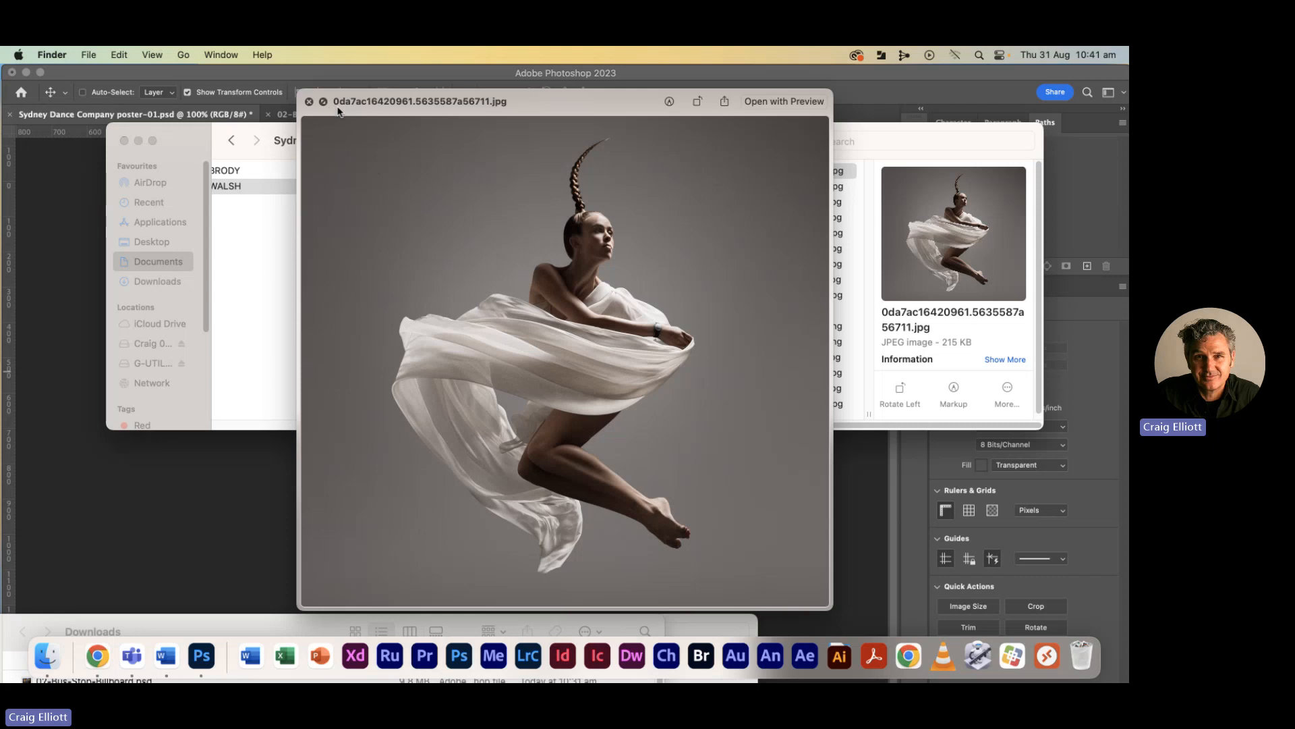
# - Browse previews of the other dancer photos in the folder as source images for the poster, and return to Photoshop
pyautogui.press('Down')
pyautogui.press('Down')
pyautogui.press('Down')
pyautogui.press('Down')
pyautogui.press('Down')
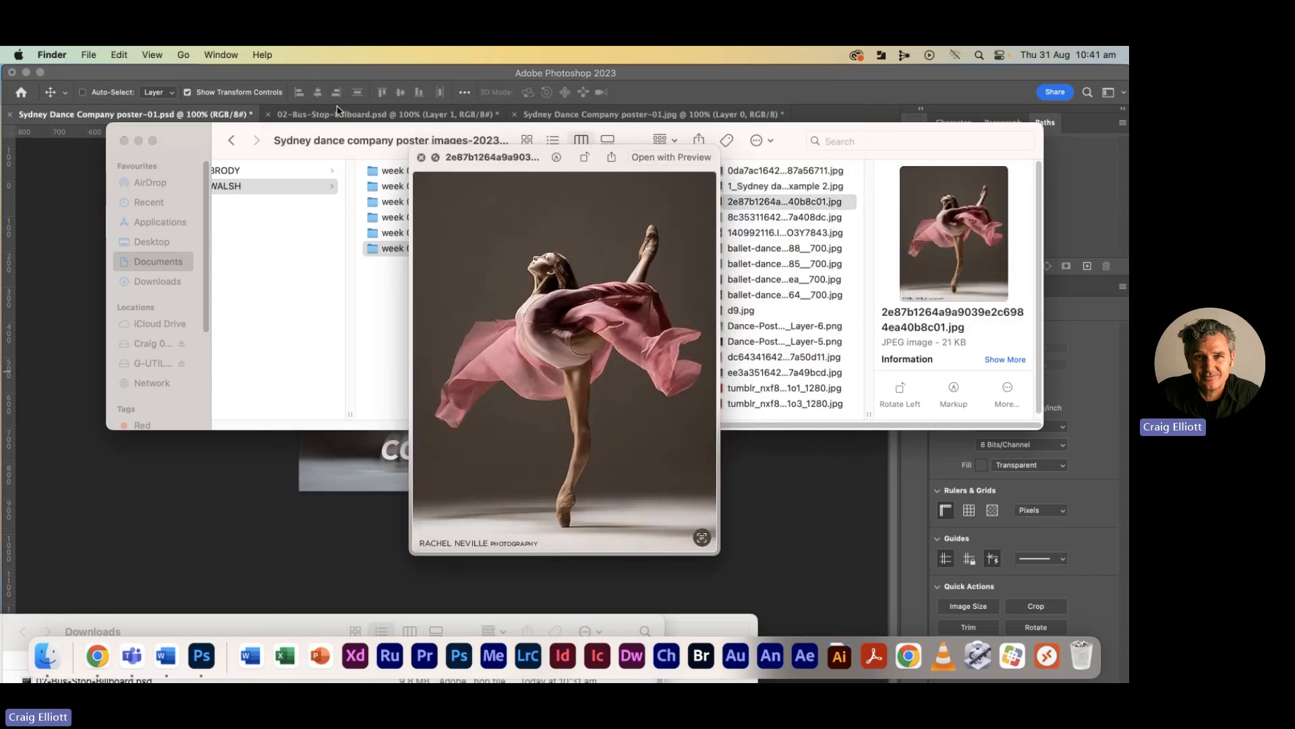
pyautogui.press('Up')
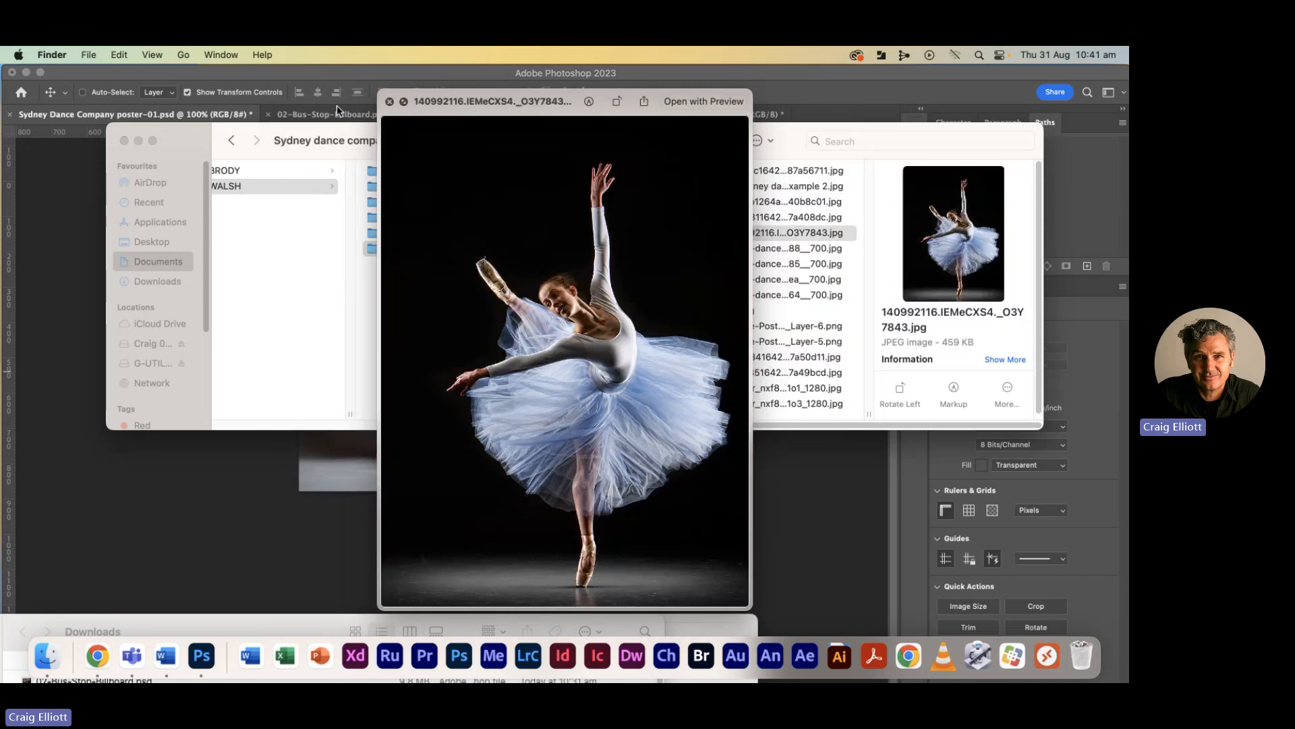
pyautogui.press('Up')
pyautogui.press('Down')
pyautogui.press('Down')
pyautogui.press('Down')
pyautogui.press('Down')
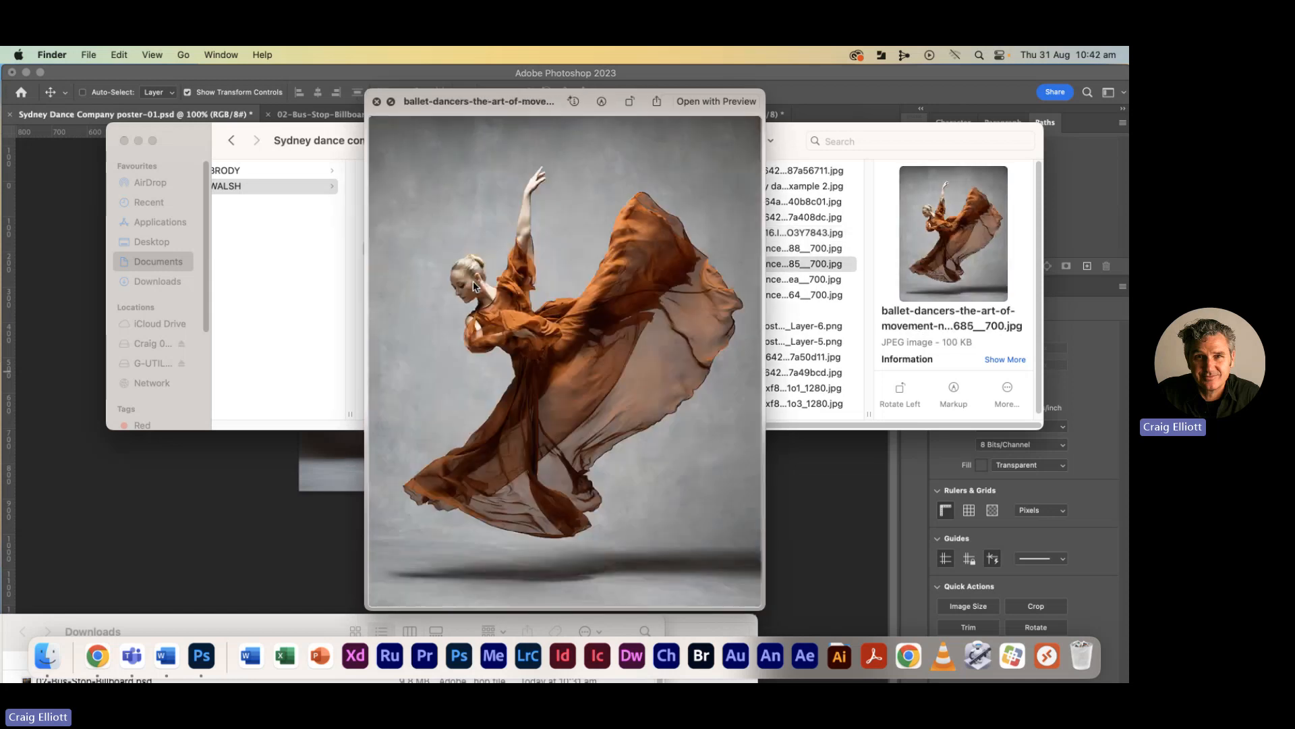
pyautogui.press('Down')
pyautogui.press('Down')
pyautogui.press('Down')
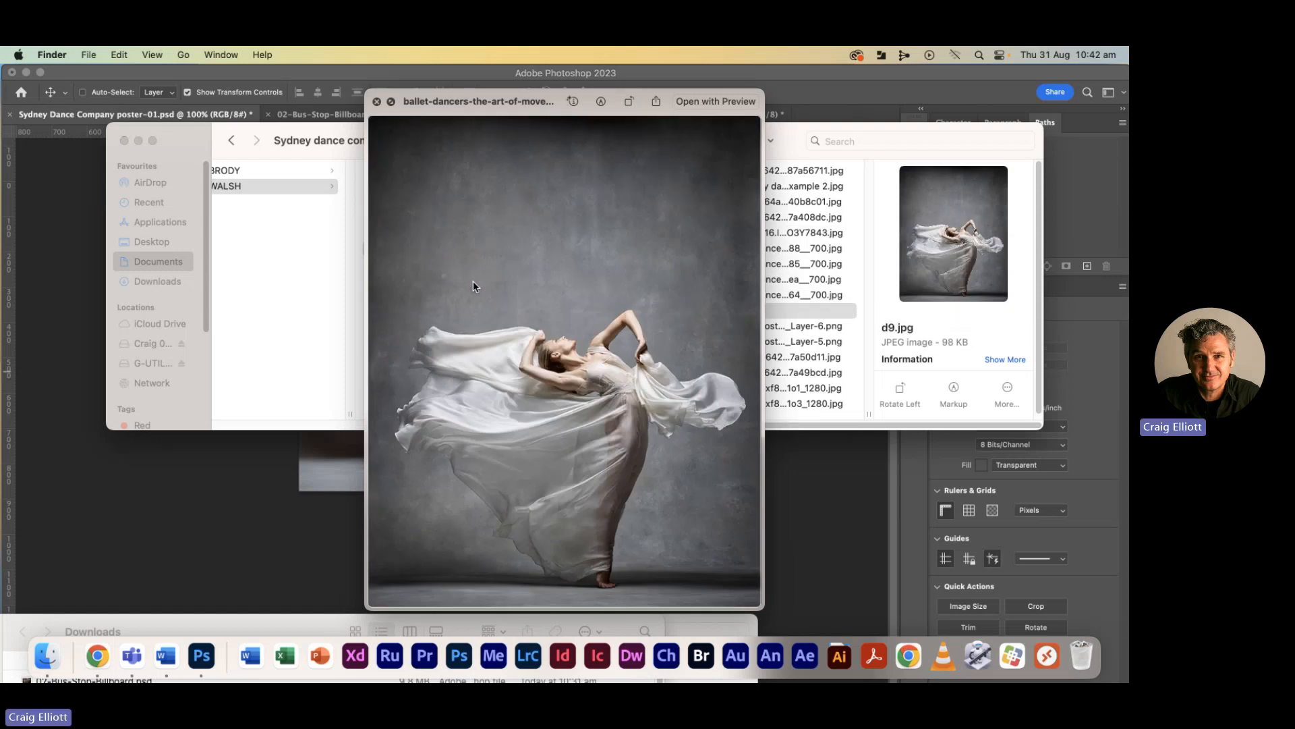
pyautogui.press('space')
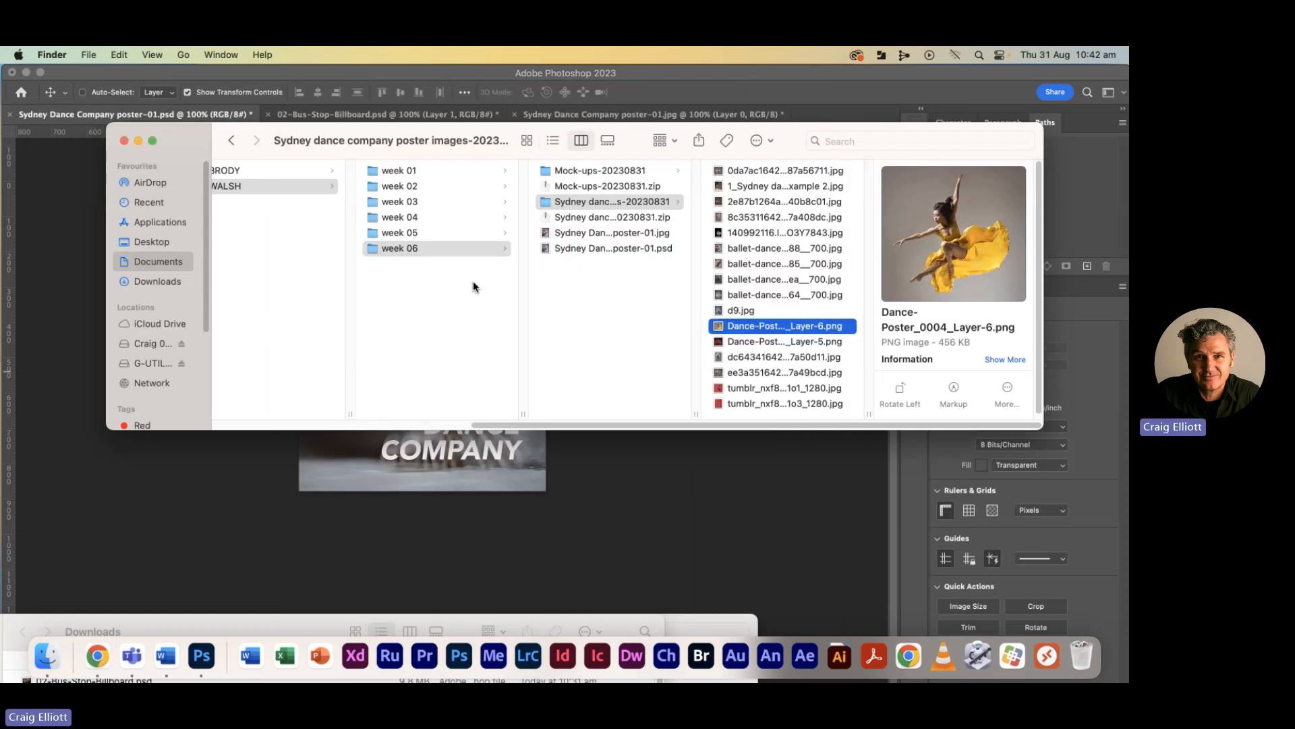
pyautogui.press('space')
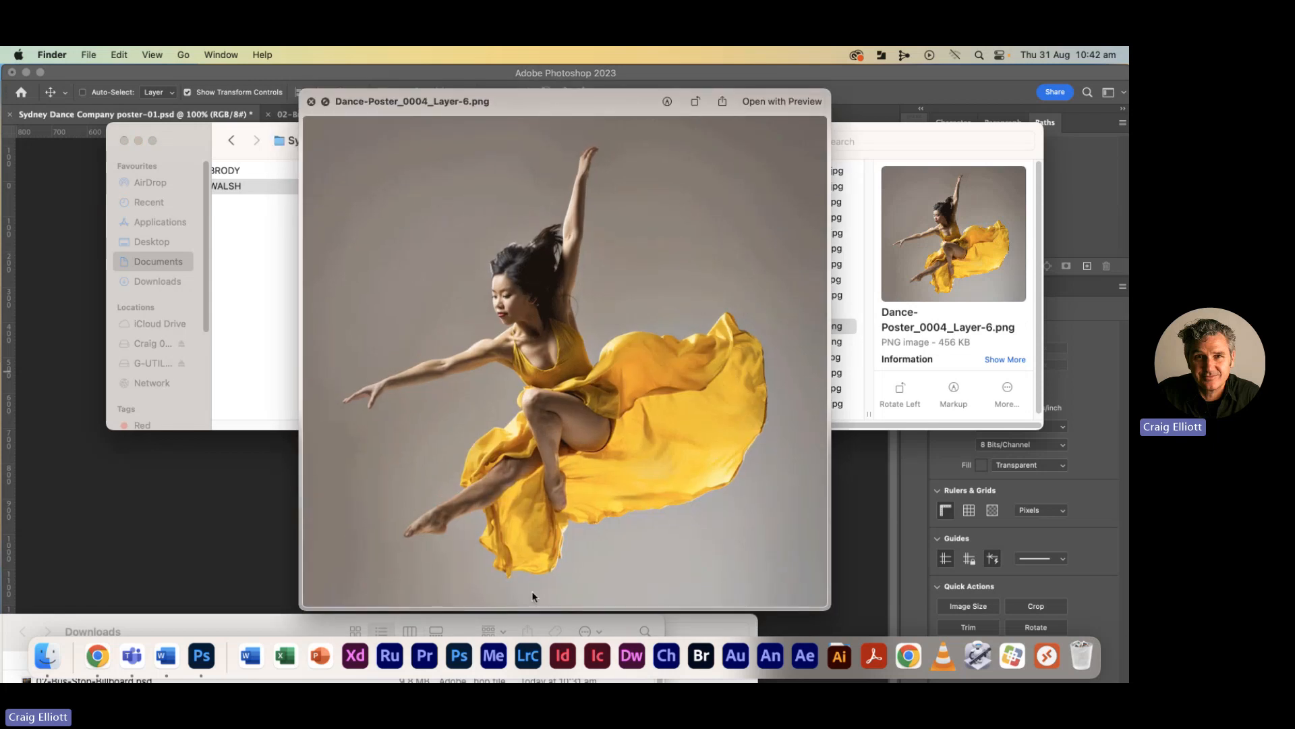
pyautogui.press('space')
pyautogui.press('space')
pyautogui.press('Down')
pyautogui.press('Down')
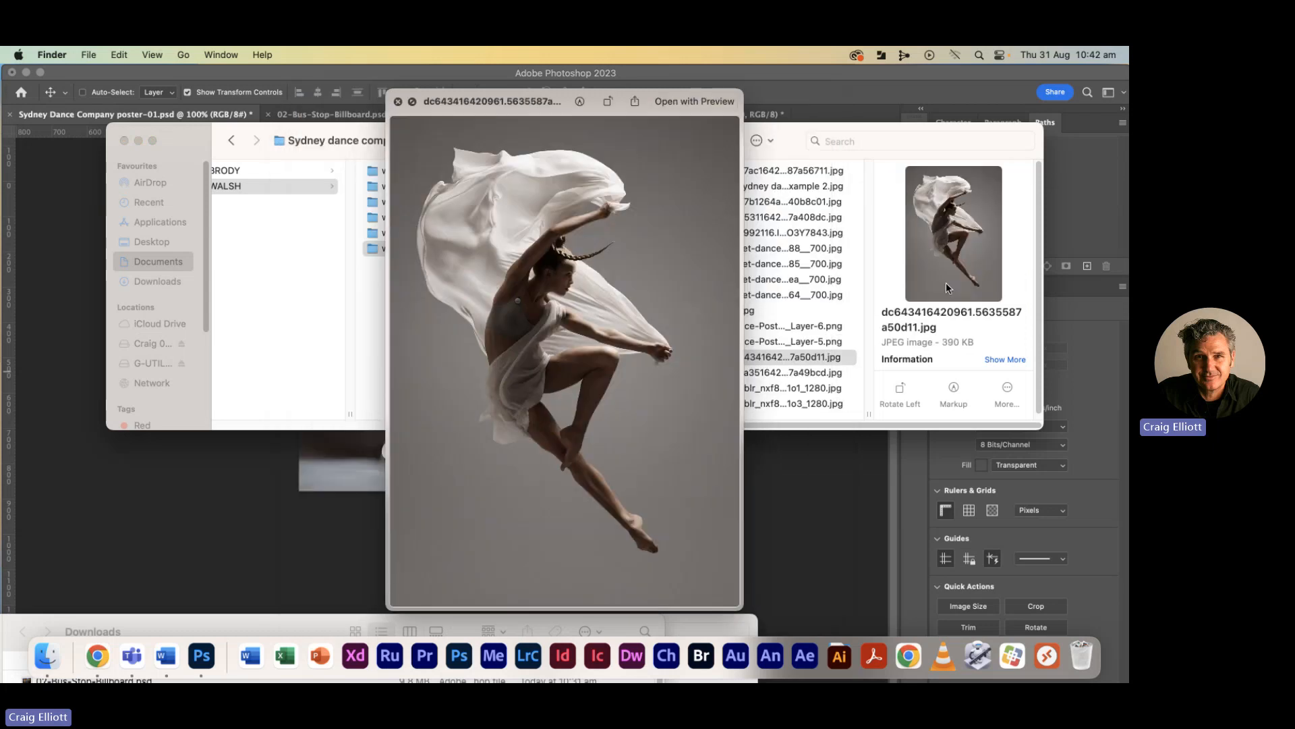
pyautogui.press('space')
pyautogui.click(674, 527)
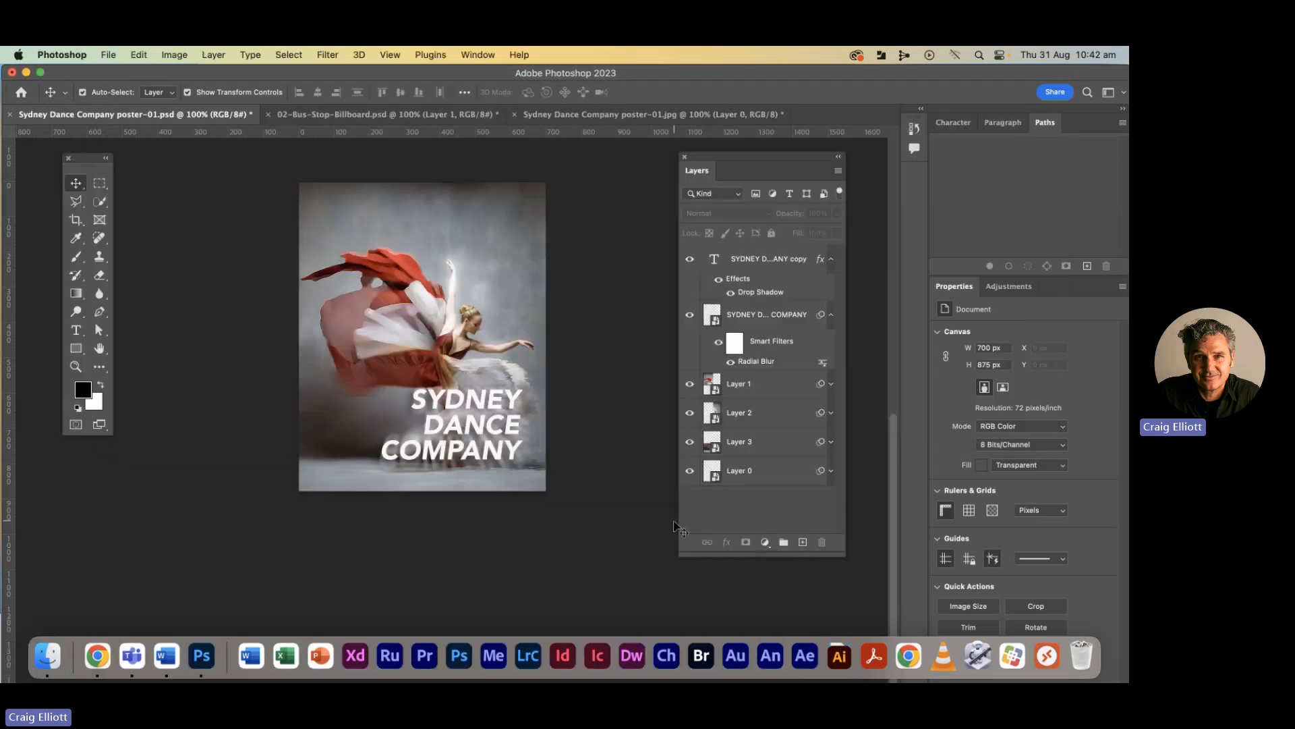
# - Save the billboard mock-up as Bus-Stop-Sydney Company-01.psd in the week 06 folder, keeping Maximize Compatibility on
pyautogui.click(349, 114)
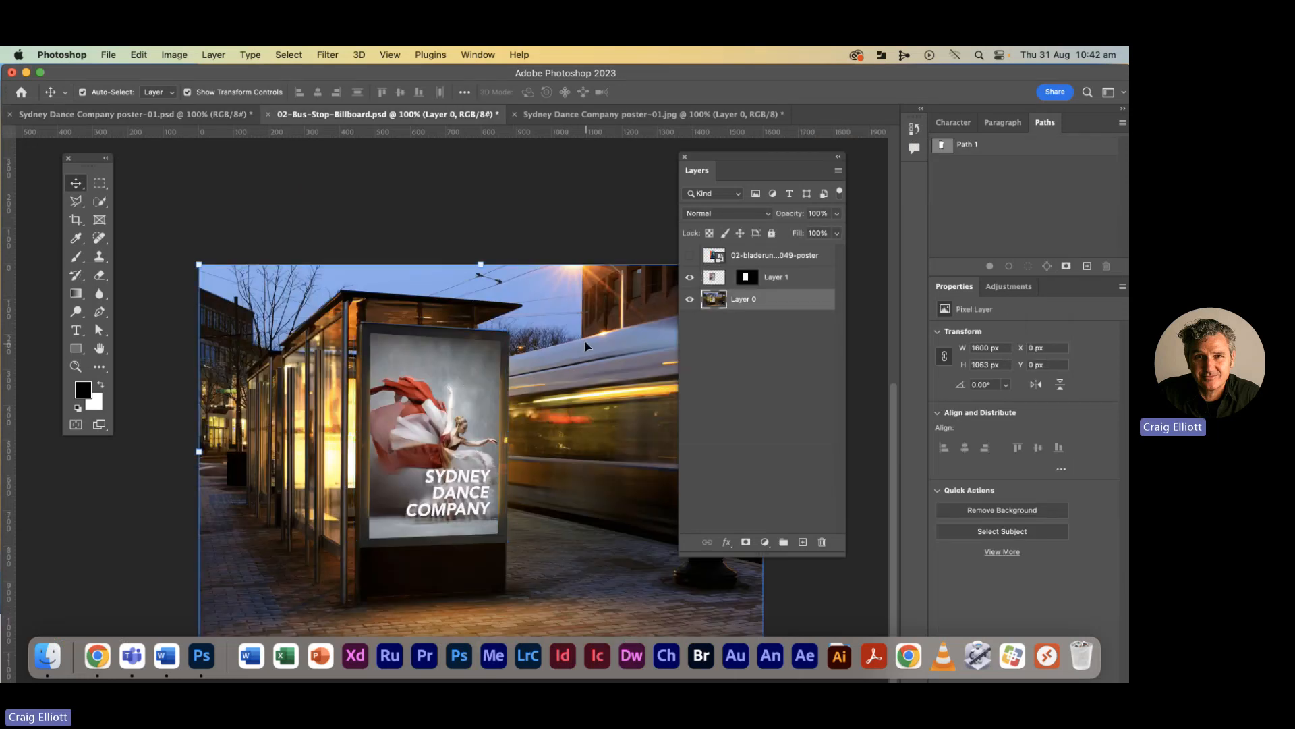
pyautogui.click(470, 215)
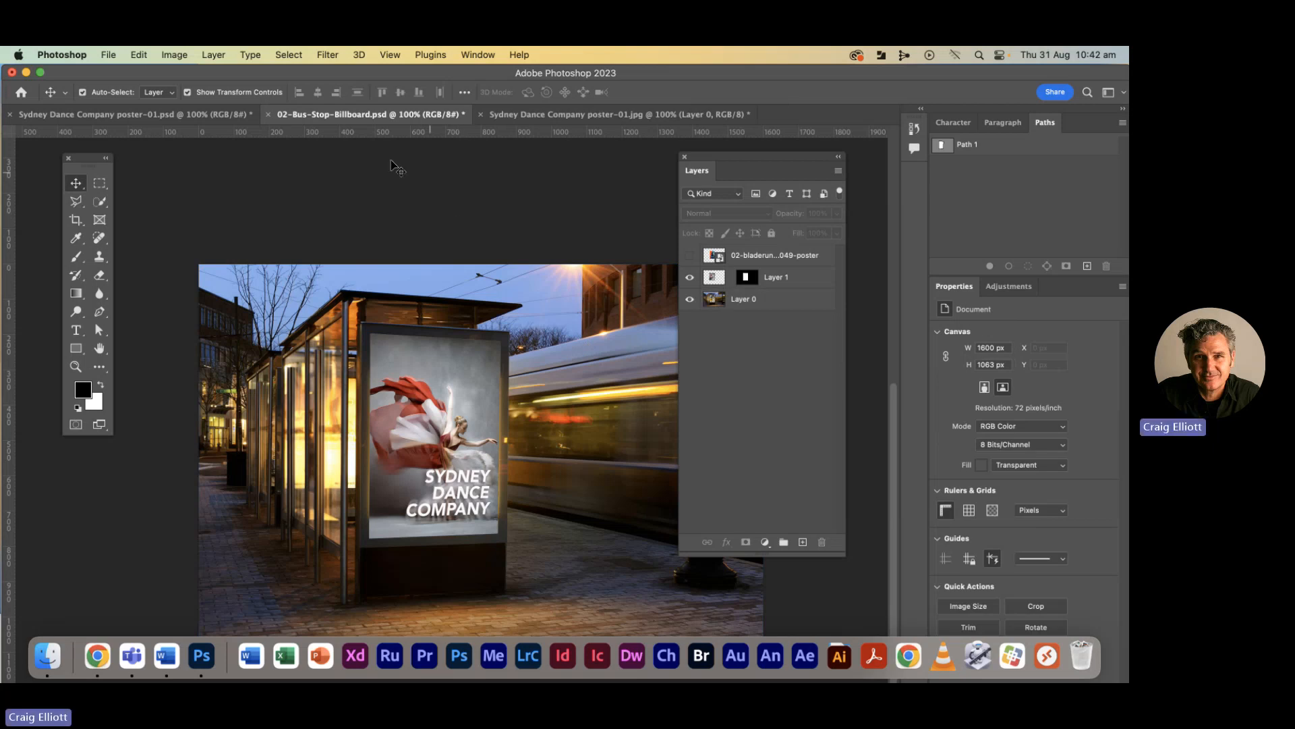
pyautogui.click(107, 55)
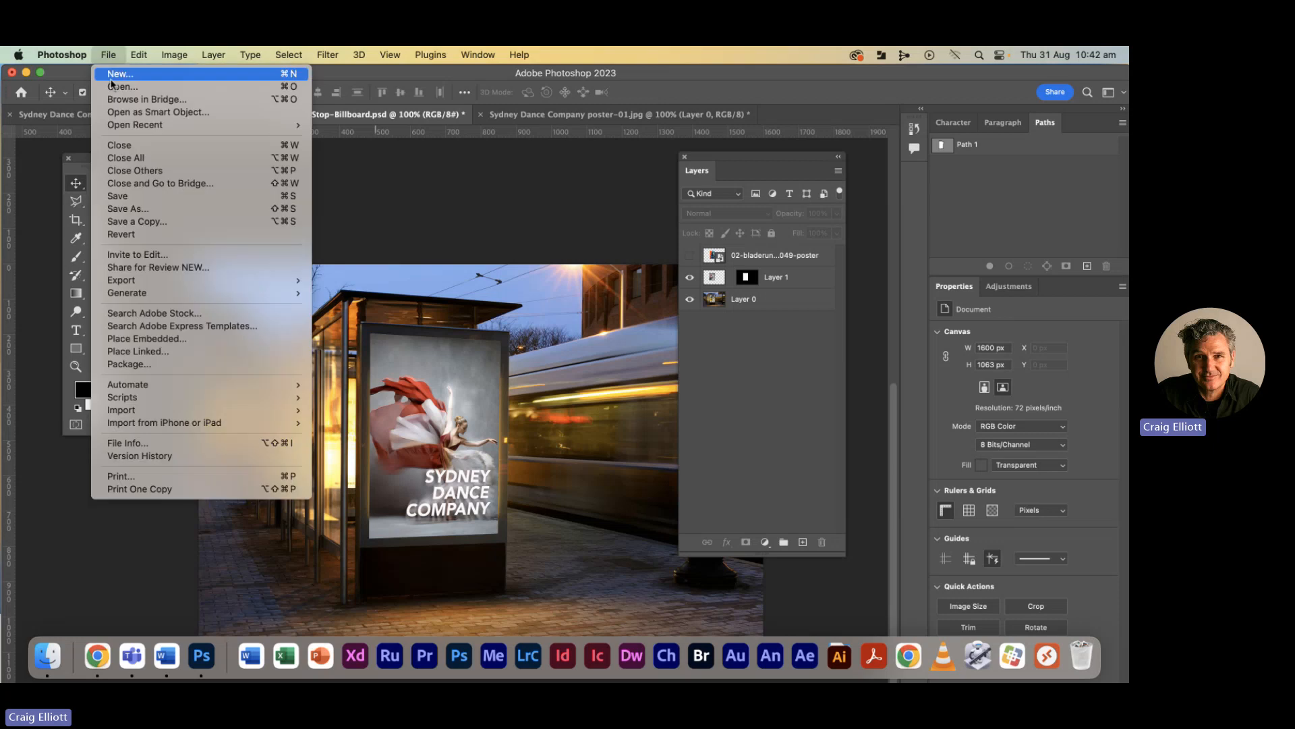
pyautogui.click(259, 213)
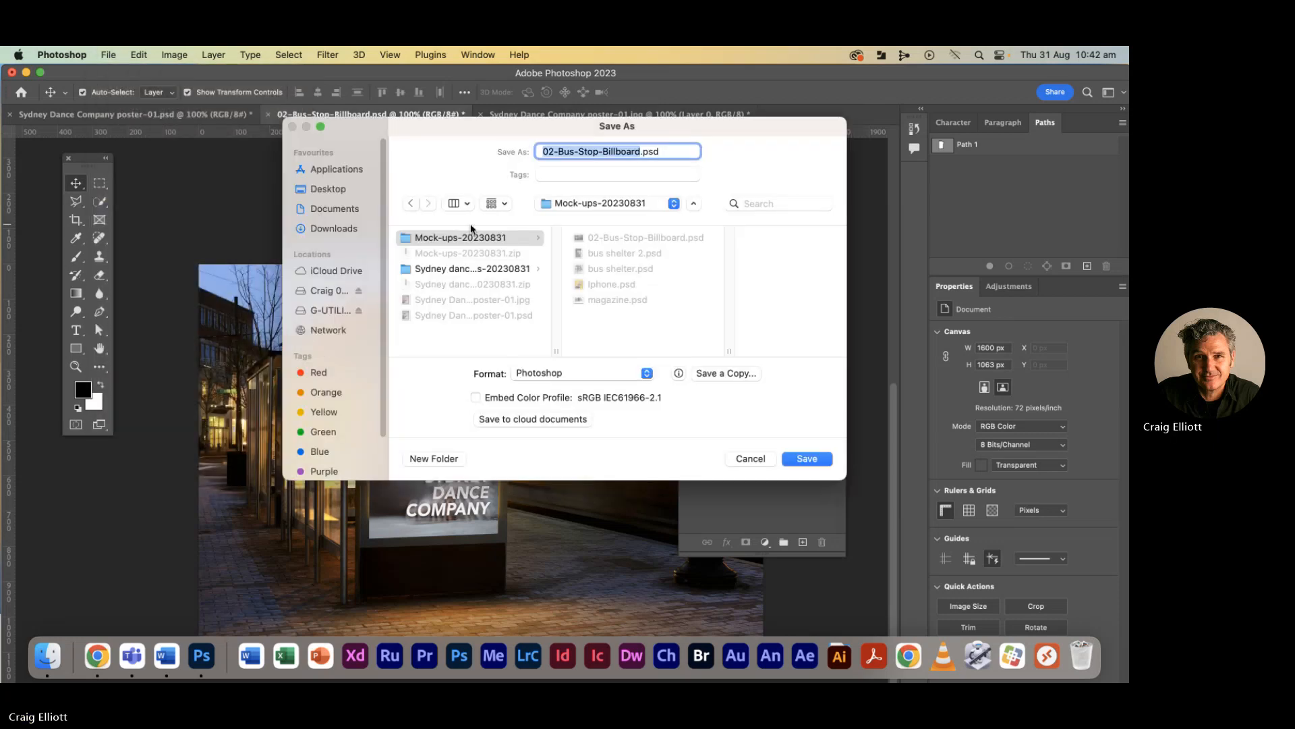
pyautogui.click(555, 151)
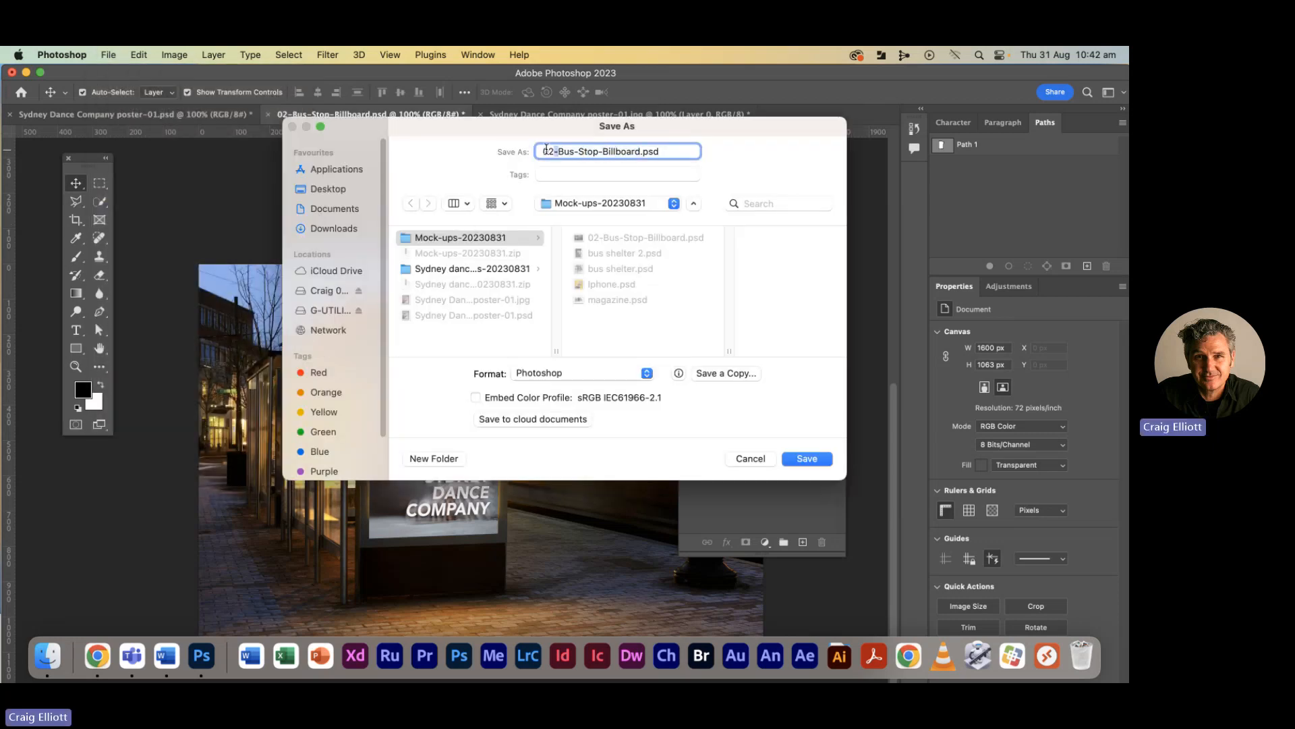
pyautogui.moveTo(546, 148); pyautogui.dragTo(626, 152)
pyautogui.press('BackSpace')
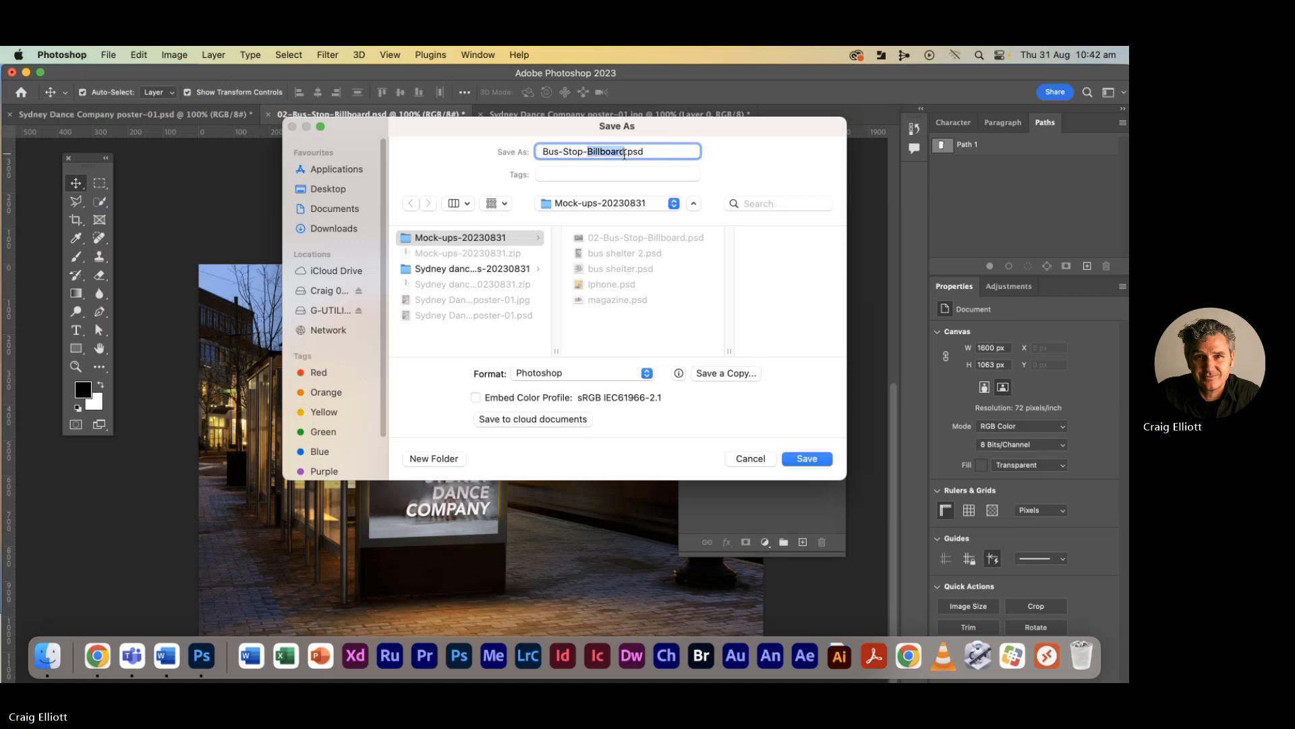
pyautogui.write('S')
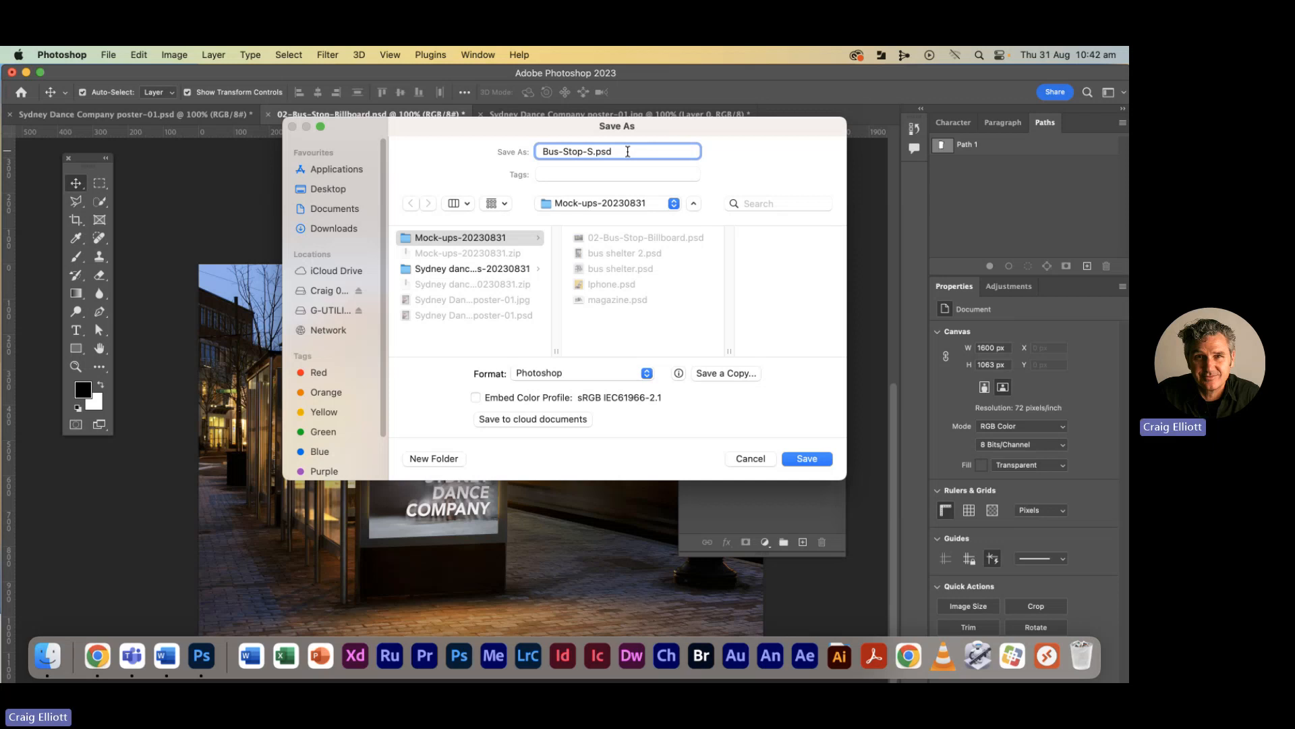
pyautogui.write('ydney Company-01')
pyautogui.click(454, 337)
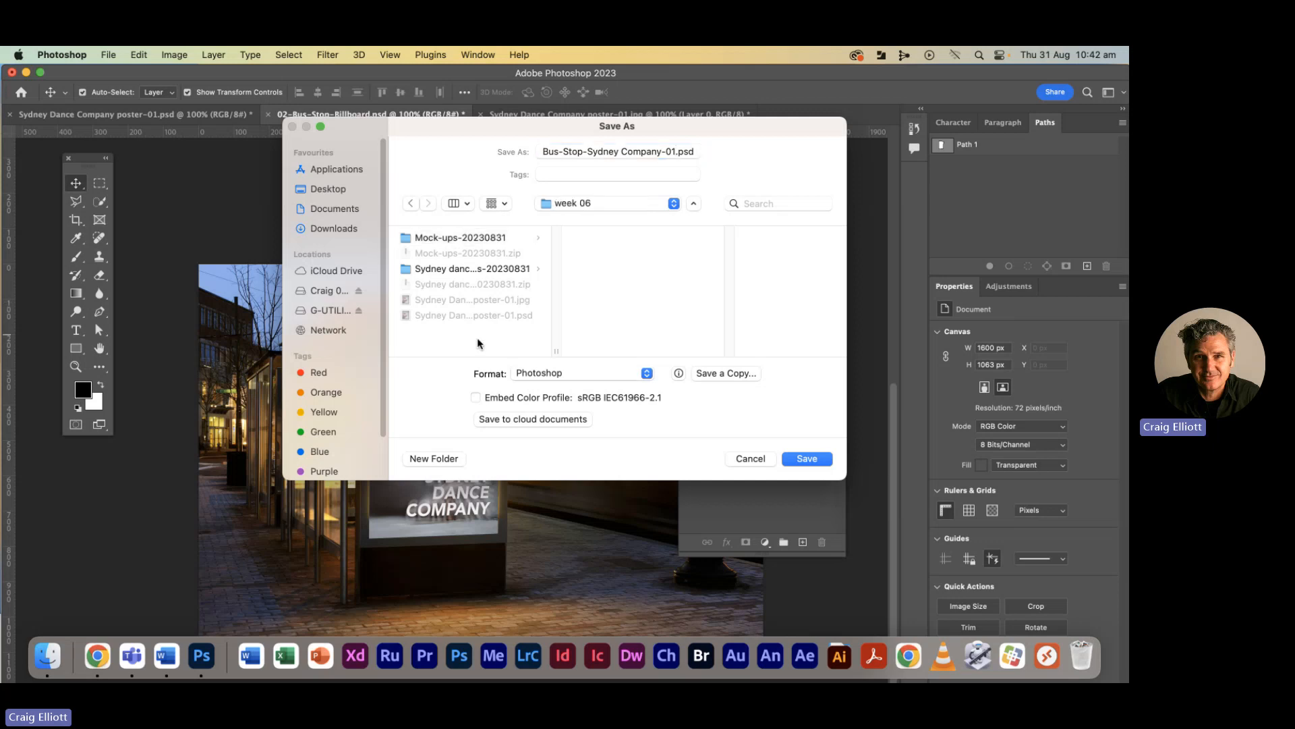
pyautogui.click(806, 458)
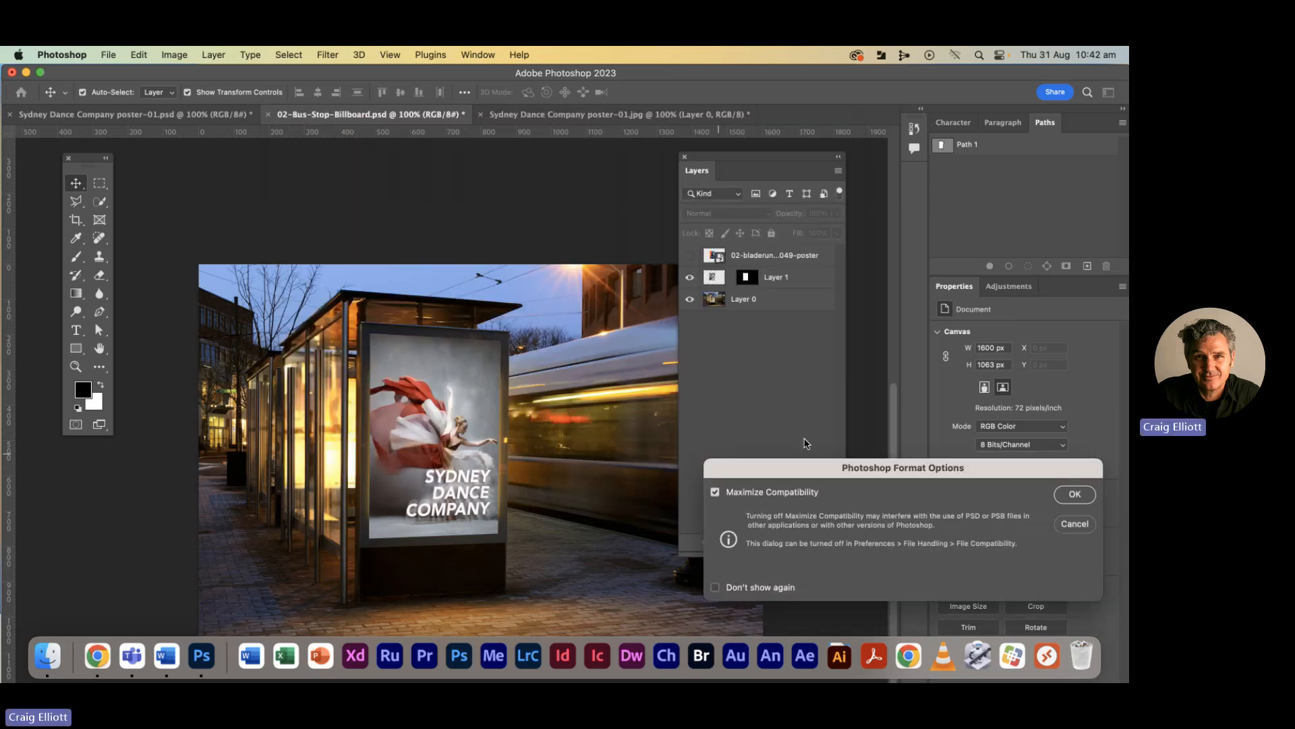
pyautogui.click(1066, 493)
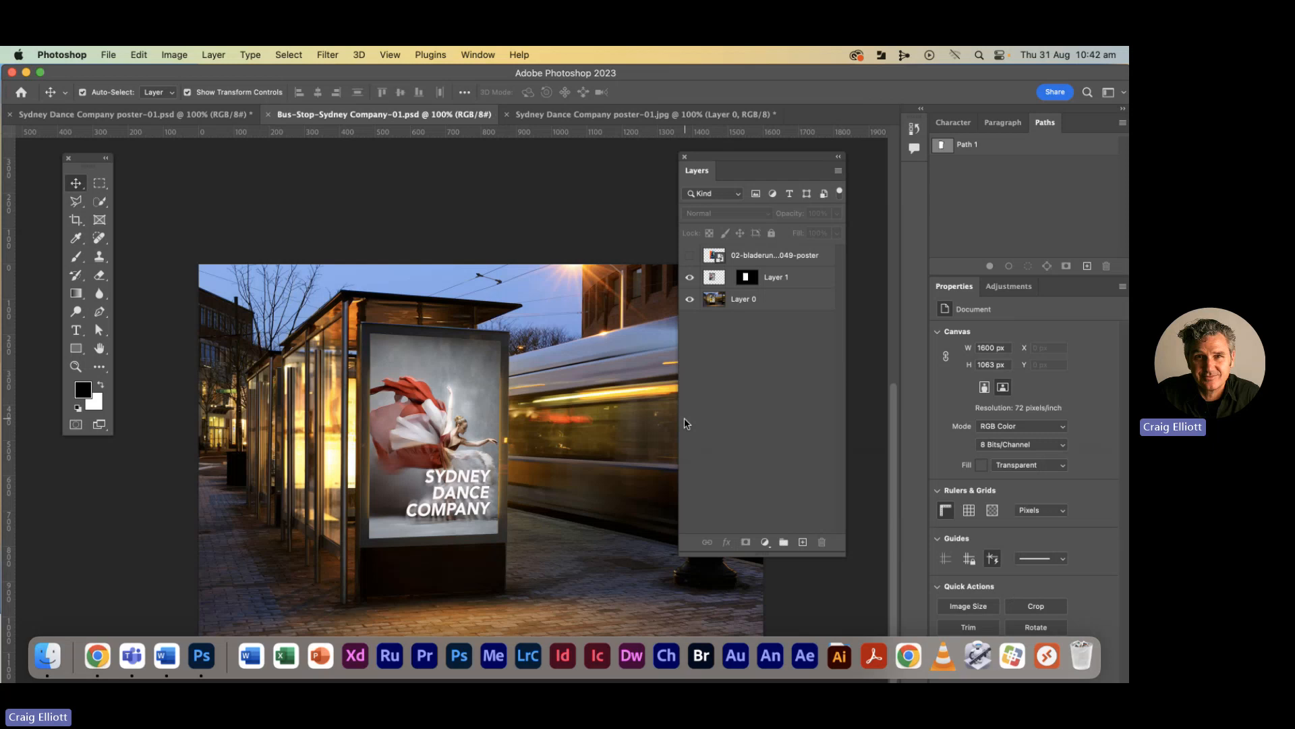
# - Link the SYDNEY DANCE COMPANY text layer and its blurred smart object layer in the Sydney Dance Company poster-01.psd document
pyautogui.click(158, 114)
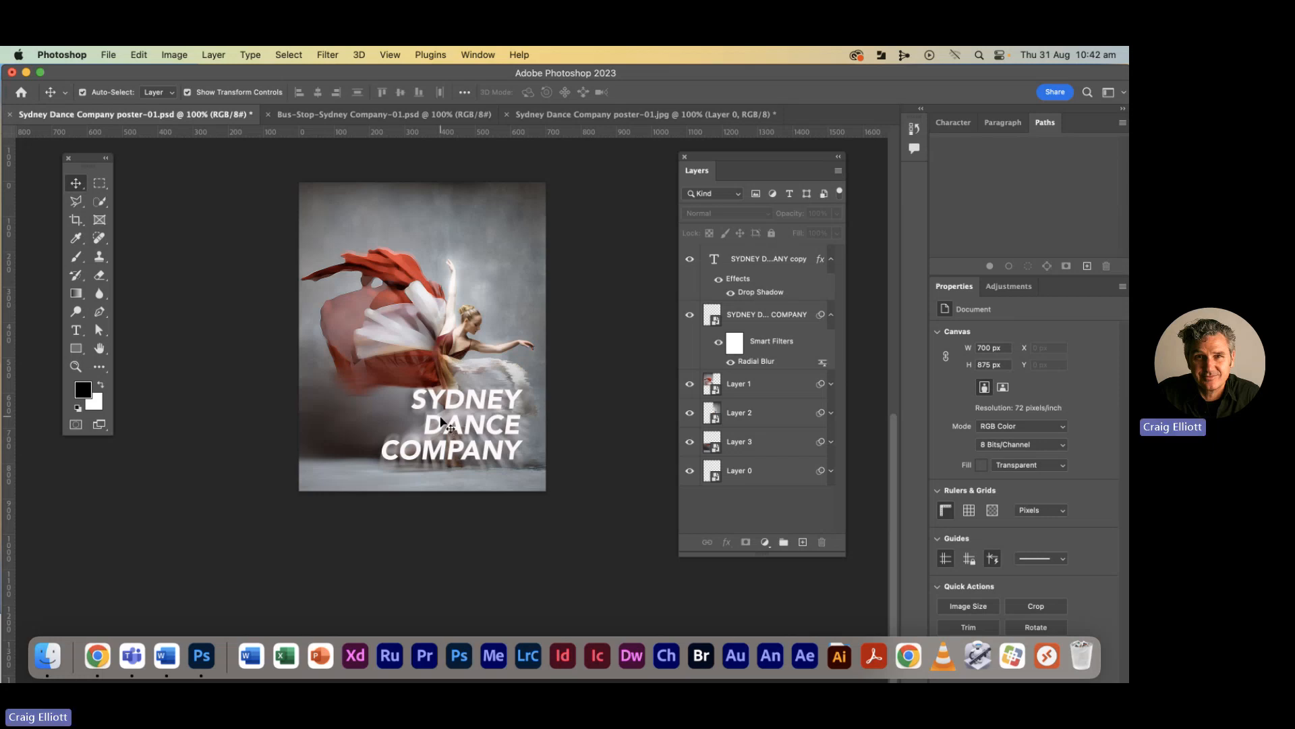
pyautogui.click(755, 263)
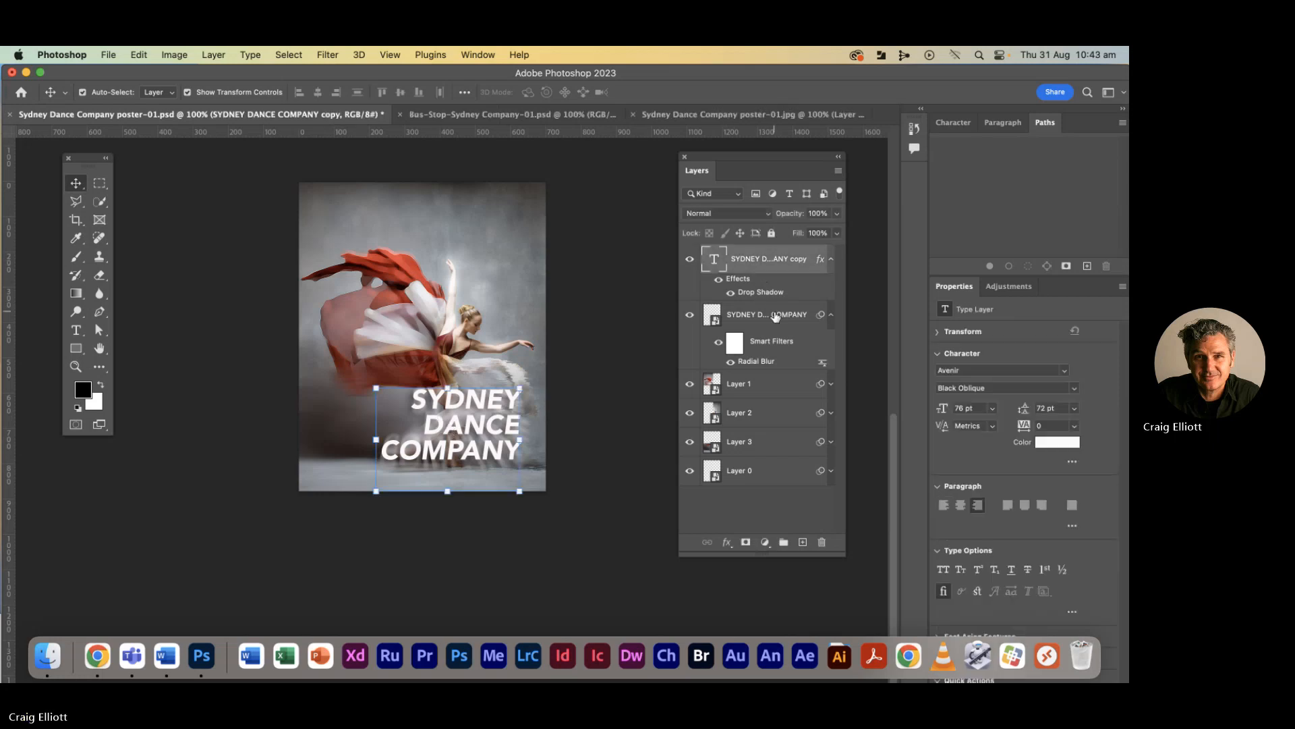
pyautogui.keyDown('shift'); pyautogui.click(776, 317); pyautogui.keyUp('shift')
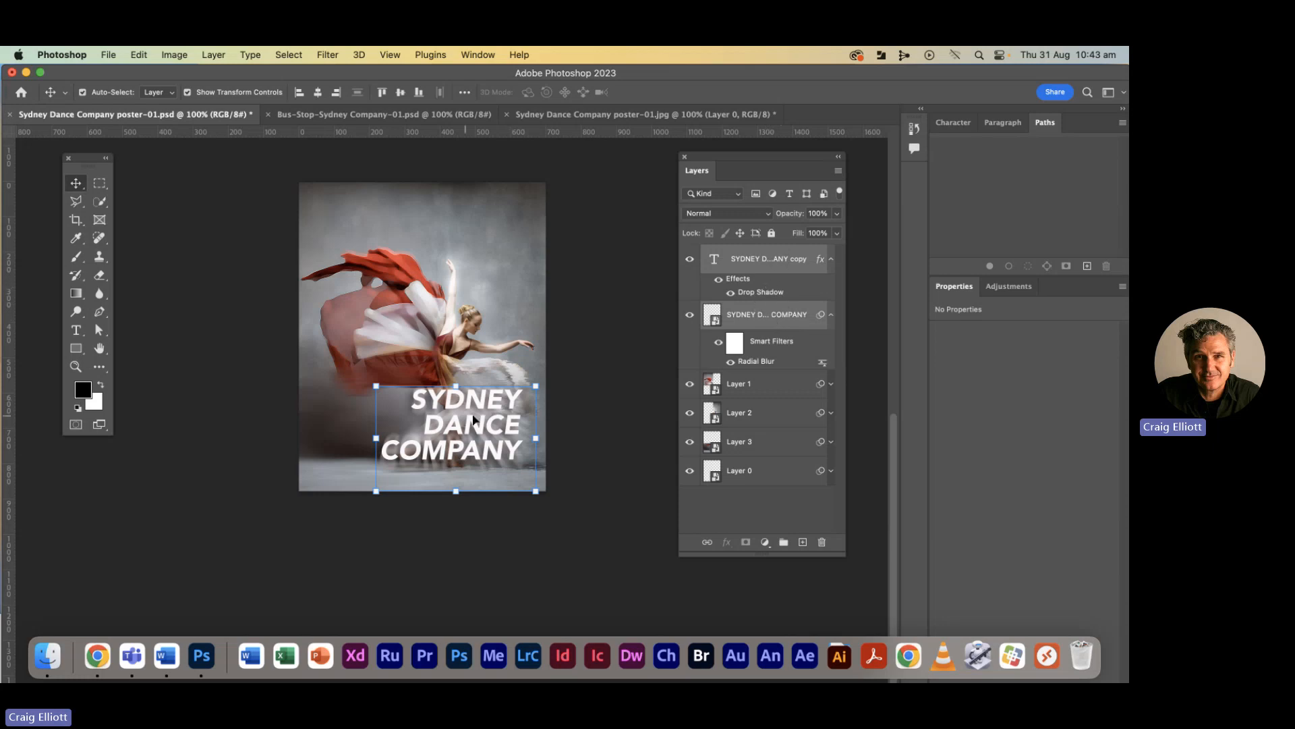
pyautogui.click(838, 171)
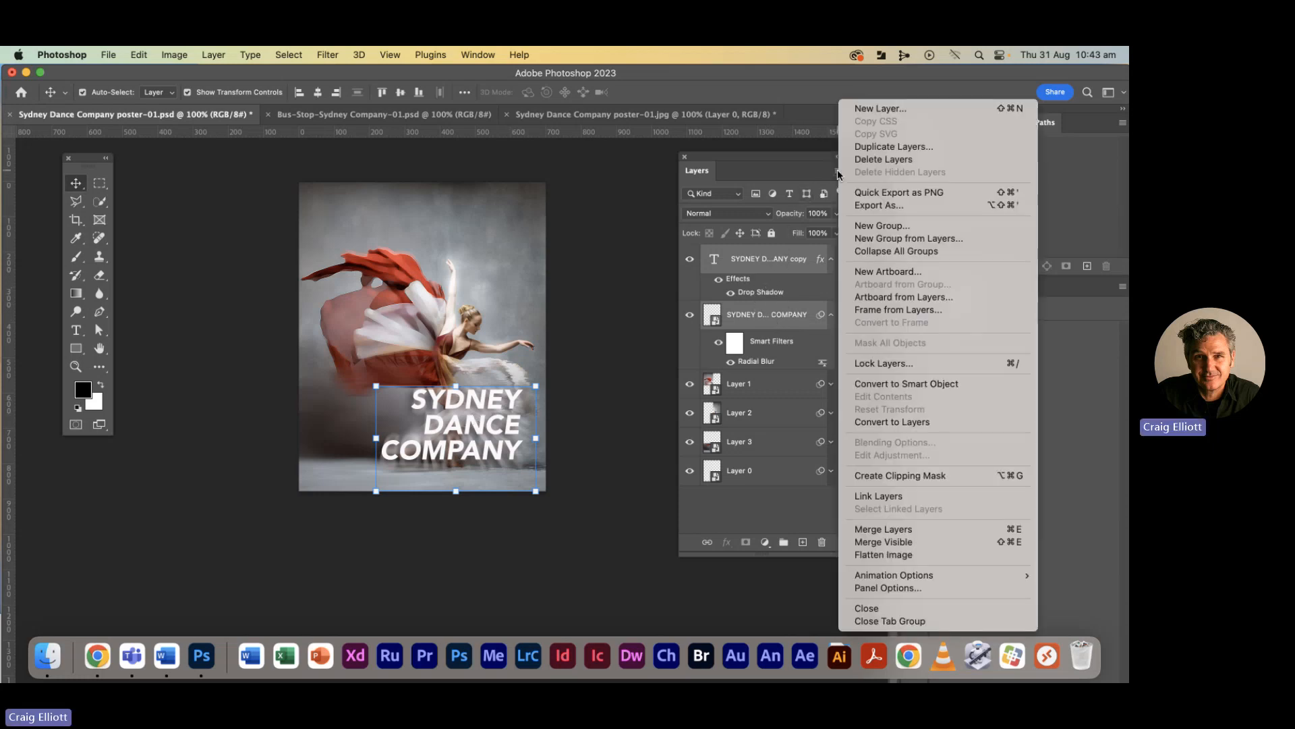
pyautogui.click(883, 502)
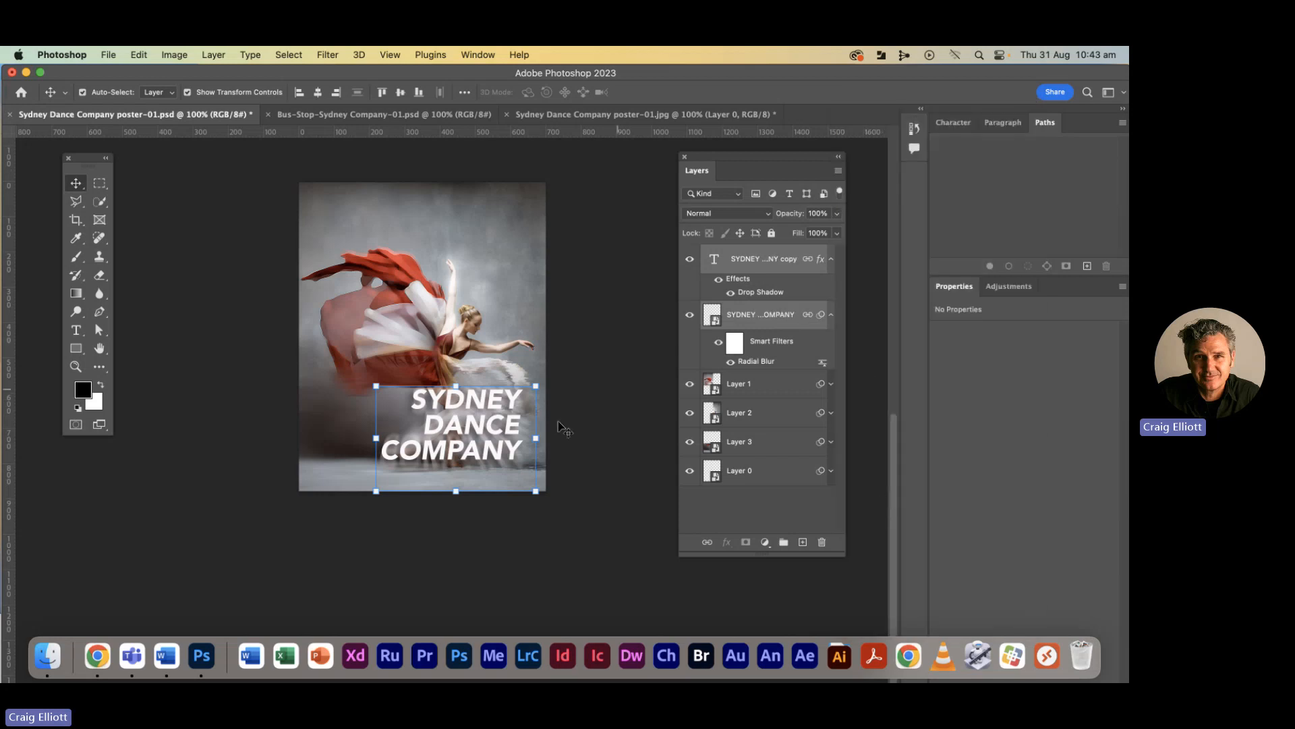
# - Move the linked SYDNEY DANCE COMPANY title up and slightly left over the dancer's legs, and deselect it
pyautogui.moveTo(497, 427)
pyautogui.mouseDown()
pyautogui.moveTo(462, 394)
pyautogui.moveTo(503, 341)
pyautogui.moveTo(466, 381)
pyautogui.moveTo(513, 377)
pyautogui.moveTo(505, 415)
pyautogui.moveTo(488, 402)
pyautogui.moveTo(475, 415)
pyautogui.mouseUp()
pyautogui.click(570, 349)
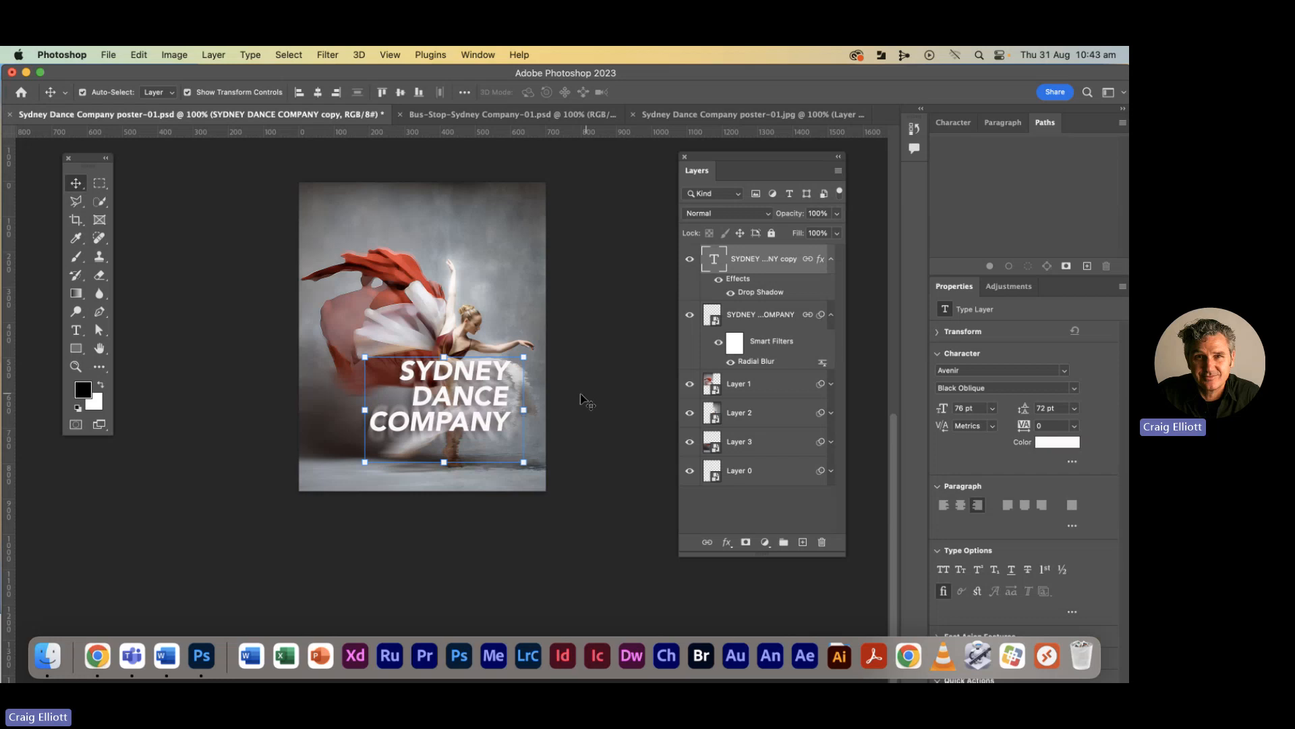
pyautogui.click(470, 408)
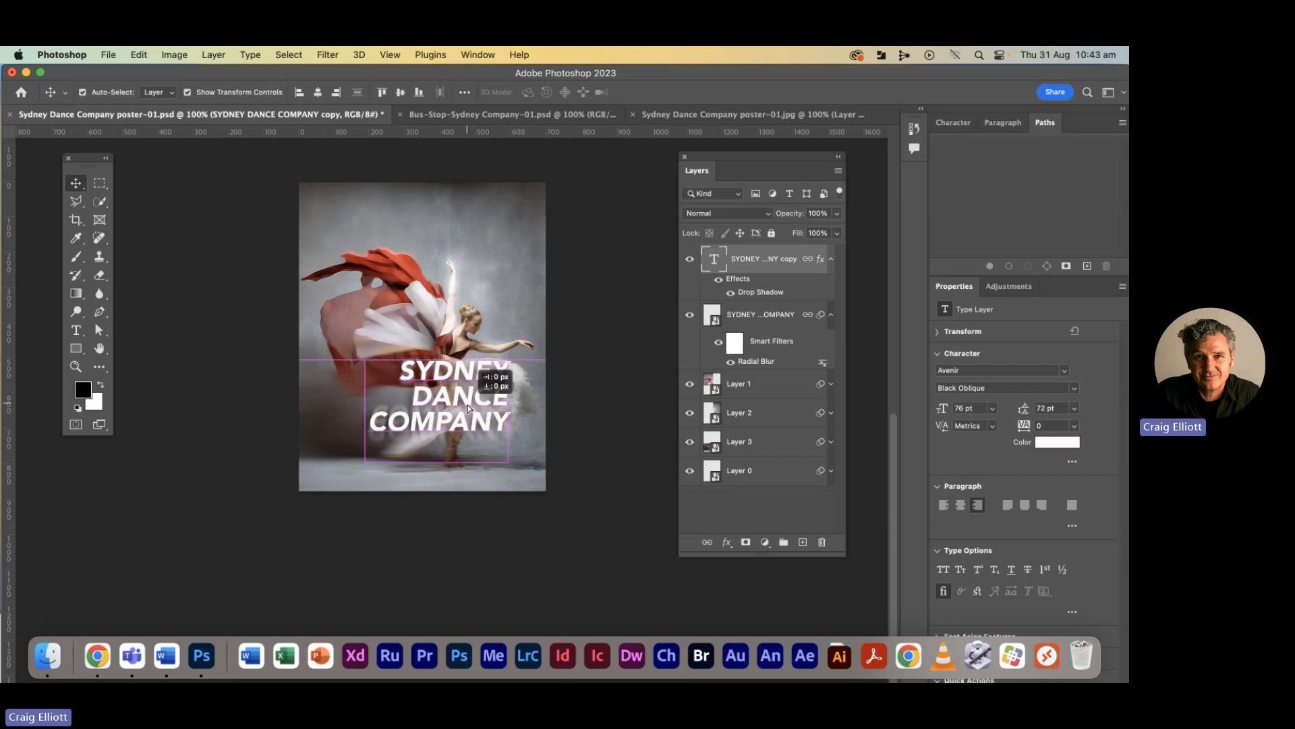
pyautogui.click(594, 392)
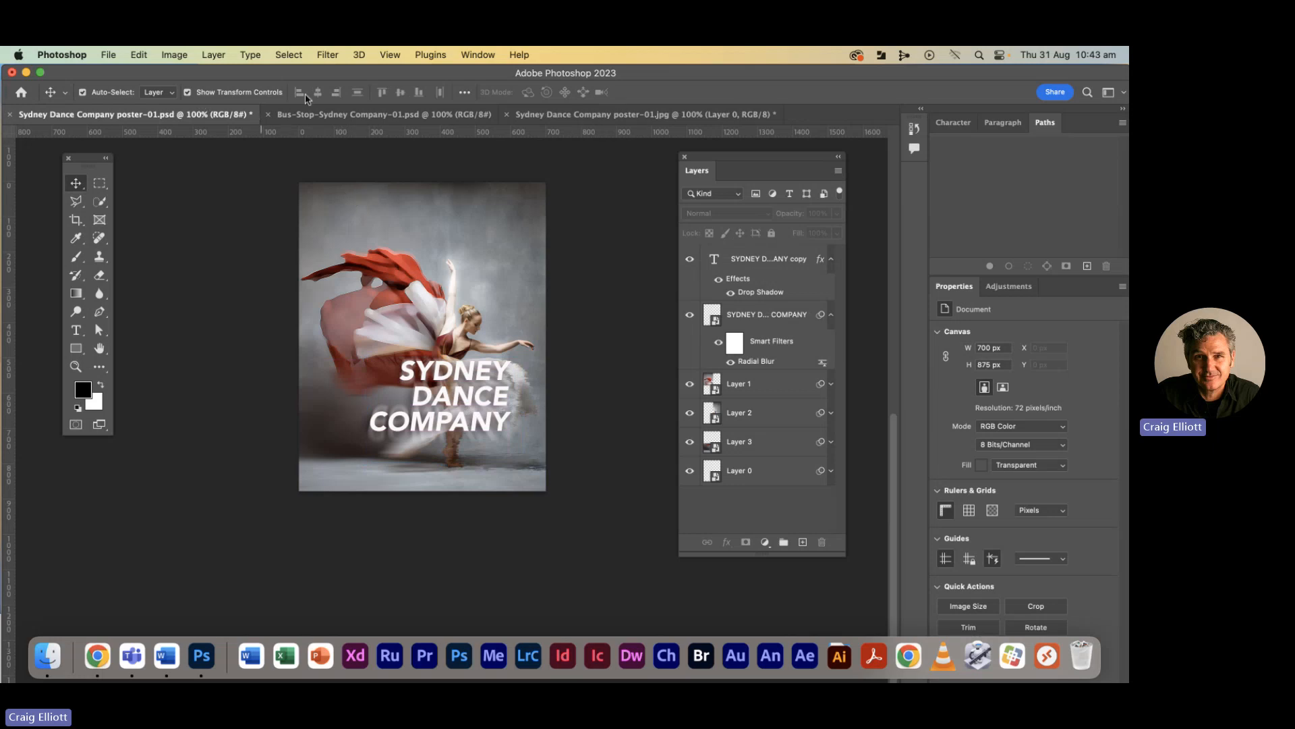
# - Export the revised poster as a 700 x 875 px JPG named Sydney Dance Company poster-02 in the week 06 folder
pyautogui.click(108, 54)
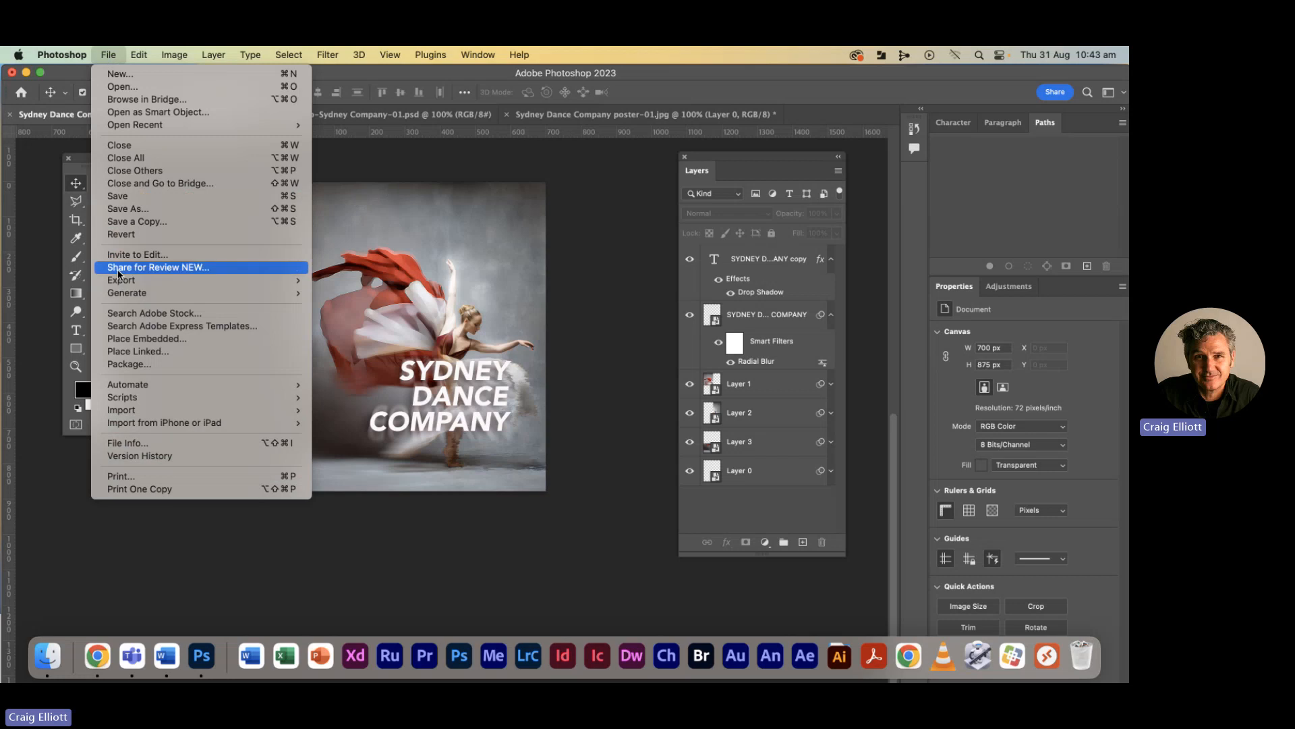
pyautogui.moveTo(295, 286)
pyautogui.click(363, 293)
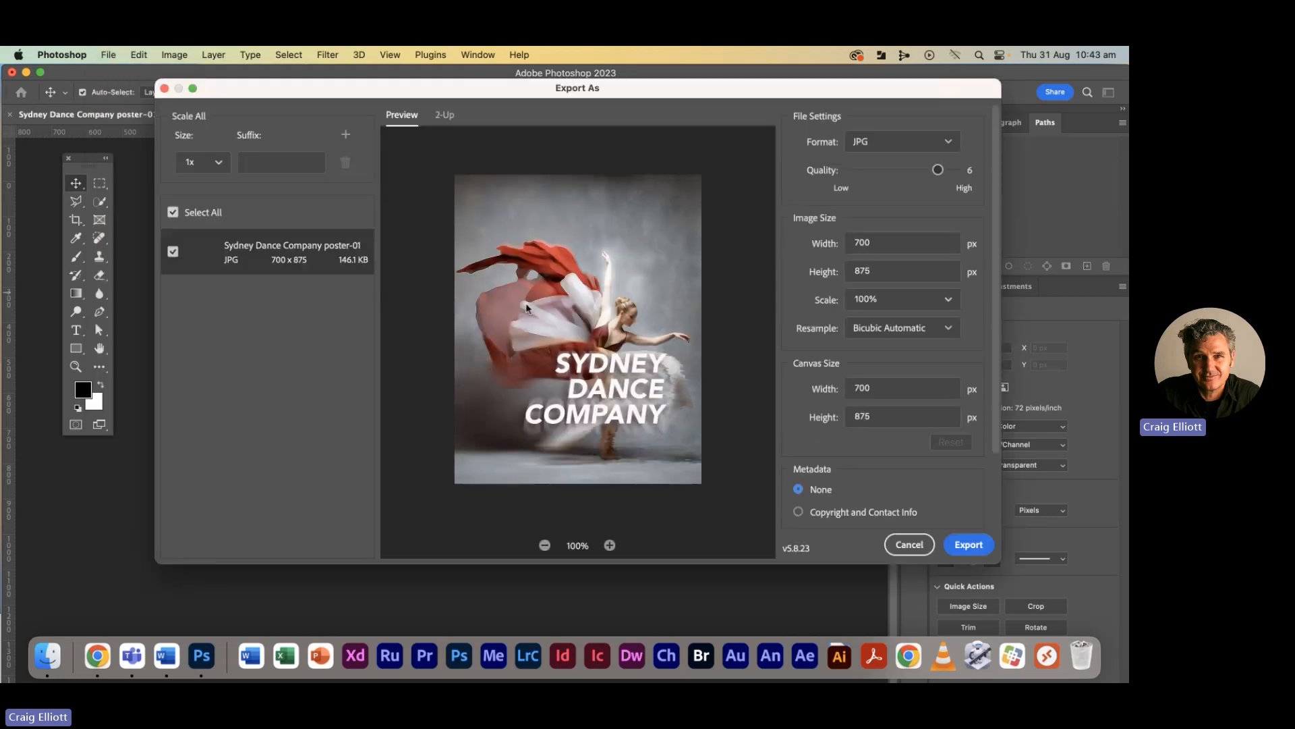
pyautogui.click(966, 543)
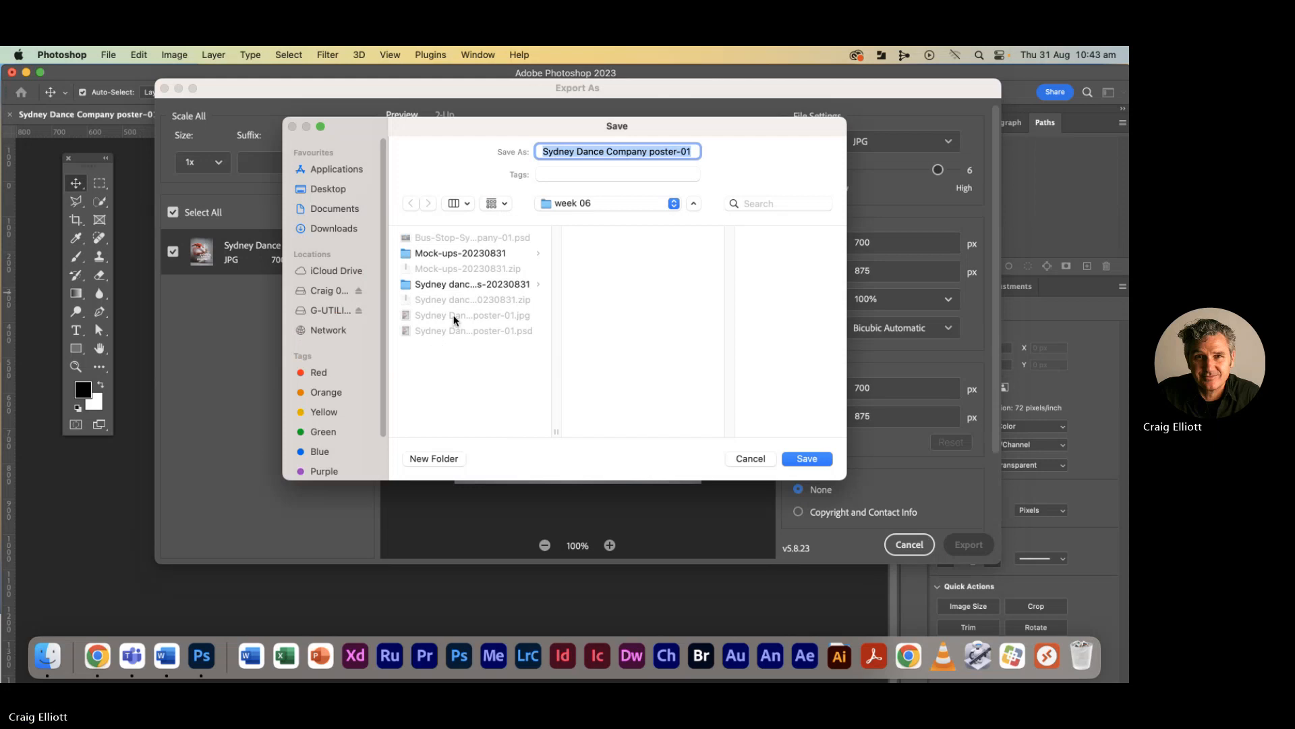
pyautogui.click(454, 320)
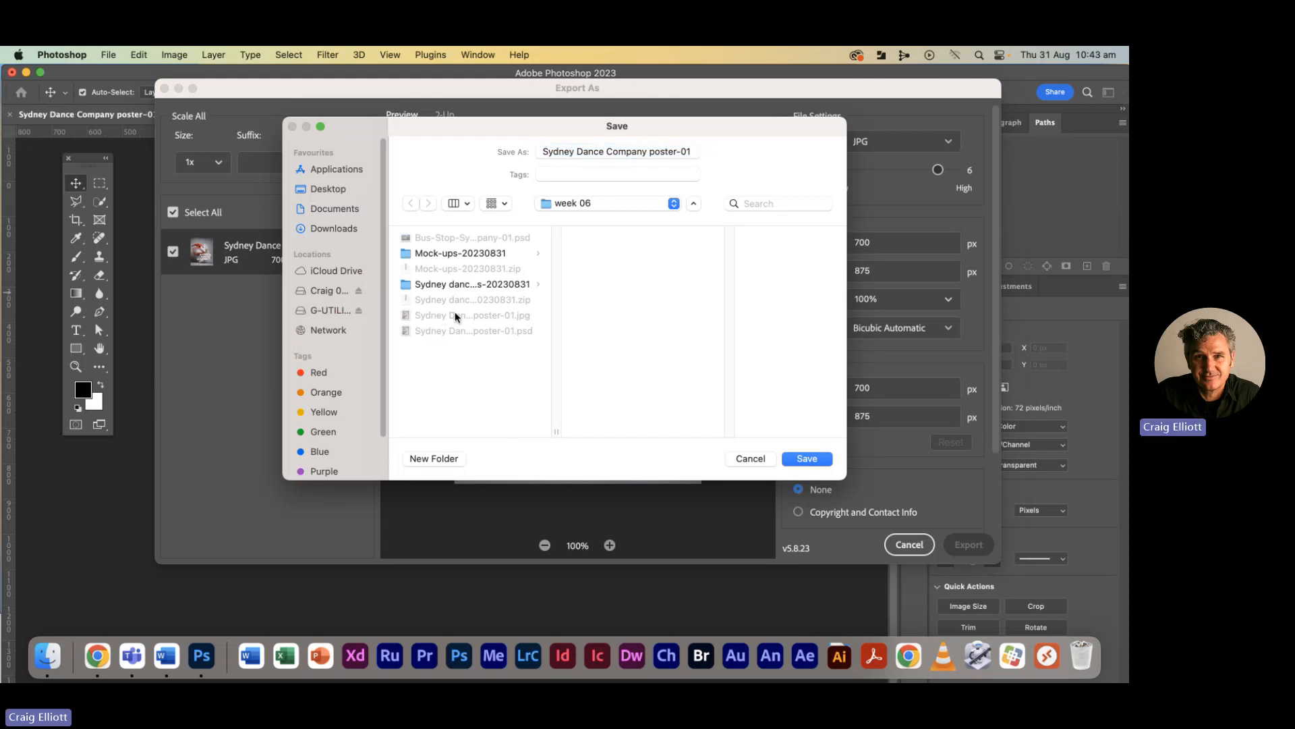
pyautogui.moveTo(651, 151); pyautogui.dragTo(696, 155)
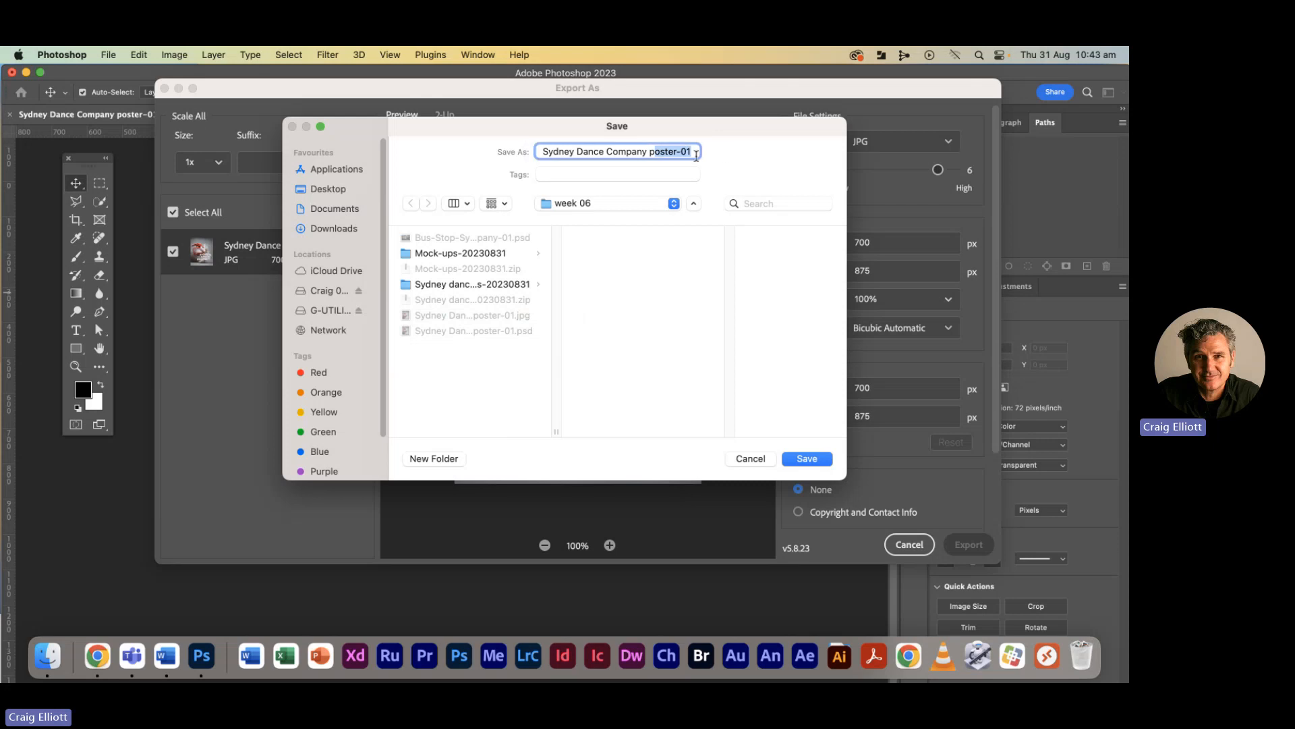
pyautogui.click(684, 151)
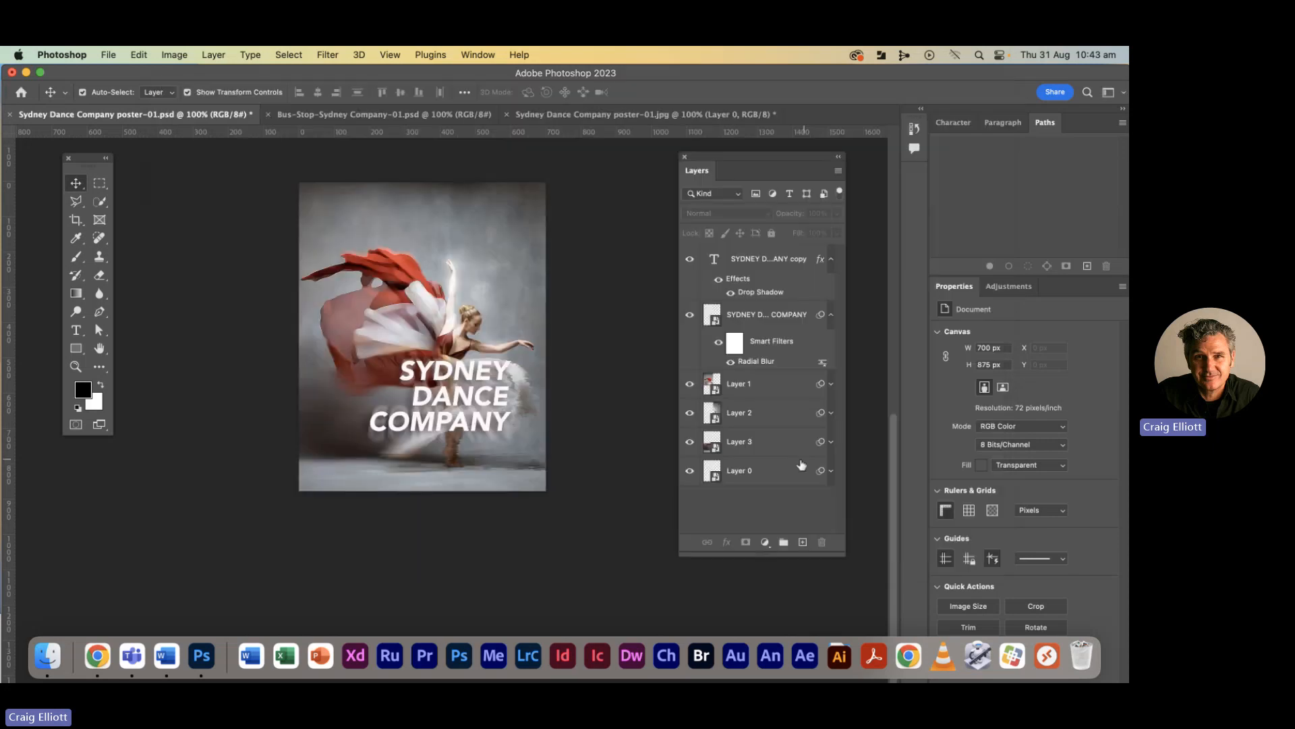
pyautogui.click(813, 463)
# - Switch to Finder, select Sydney Dance Company poster-02.jpg in week 06, and return to the Bus-Stop-Sydney Company-01.psd document in Photoshop
pyautogui.moveTo(130, 119); pyautogui.dragTo(194, 160)
pyautogui.press('super+Tab')
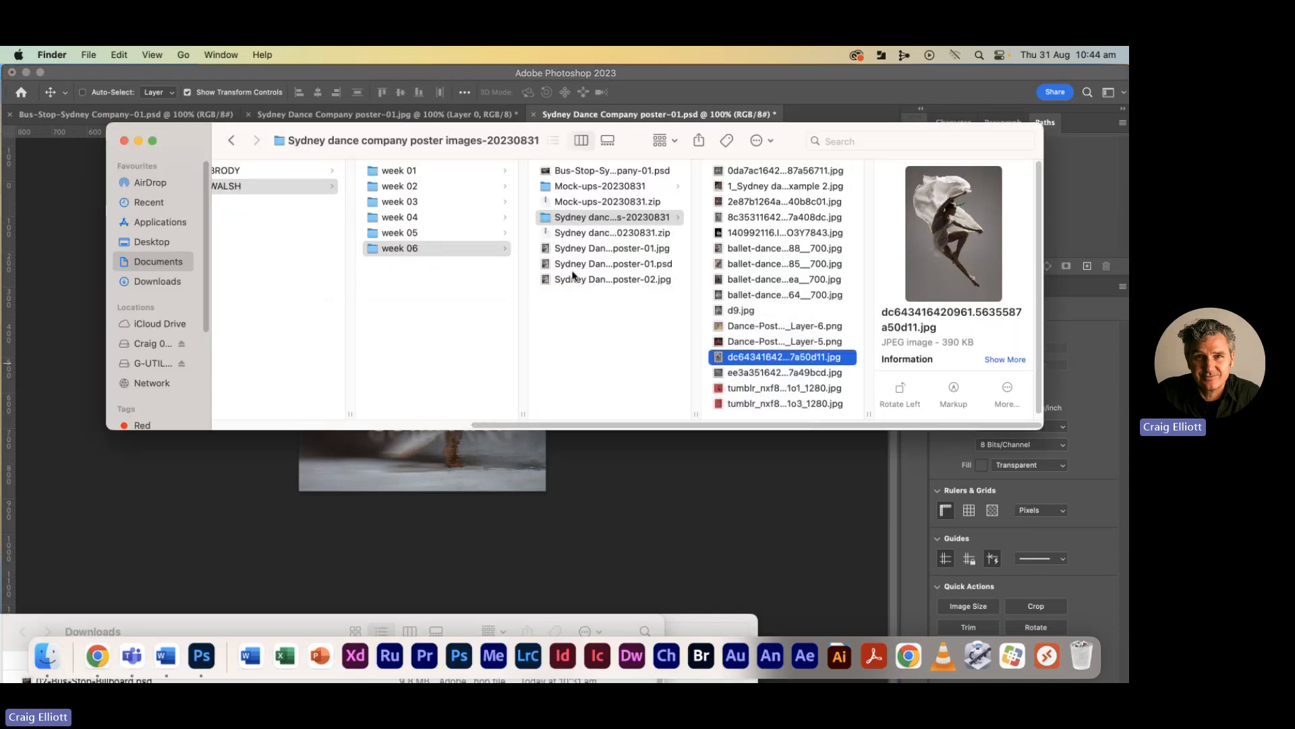
pyautogui.click(572, 278)
pyautogui.moveTo(437, 269); pyautogui.dragTo(267, 381)
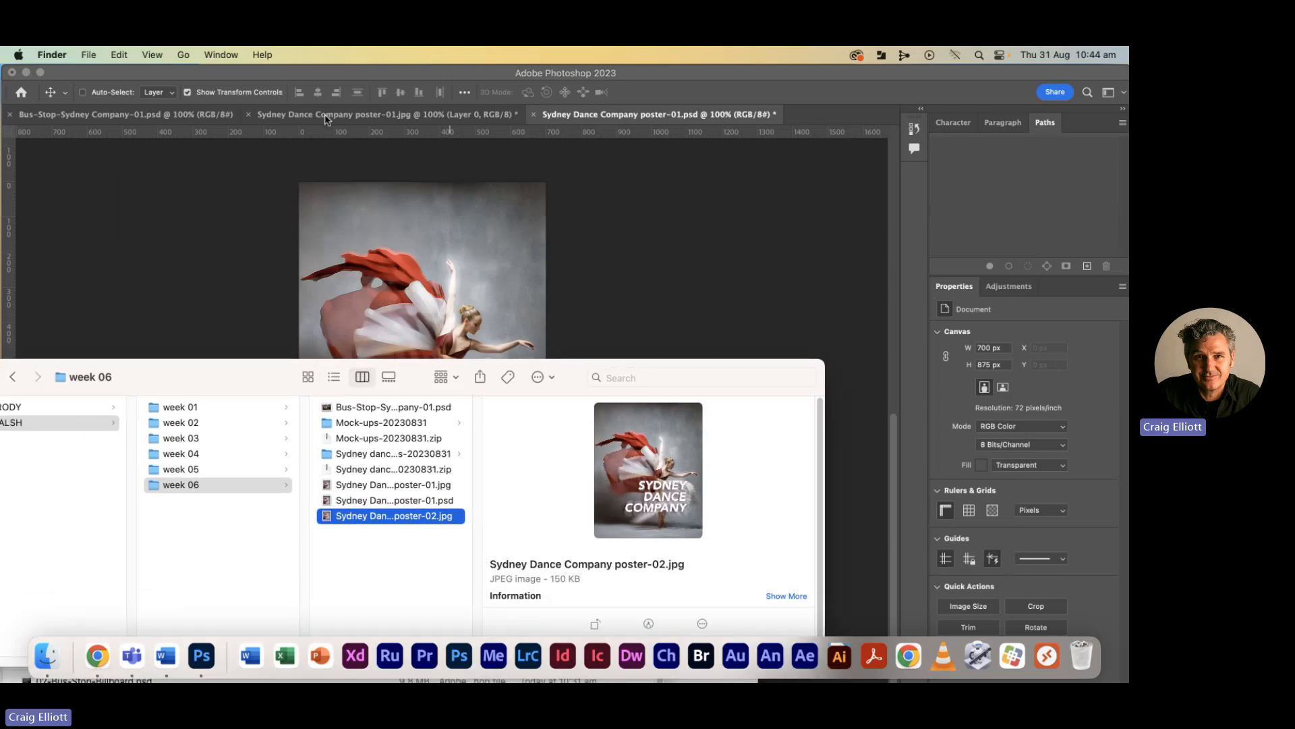
pyautogui.click(93, 116)
pyautogui.click(94, 115)
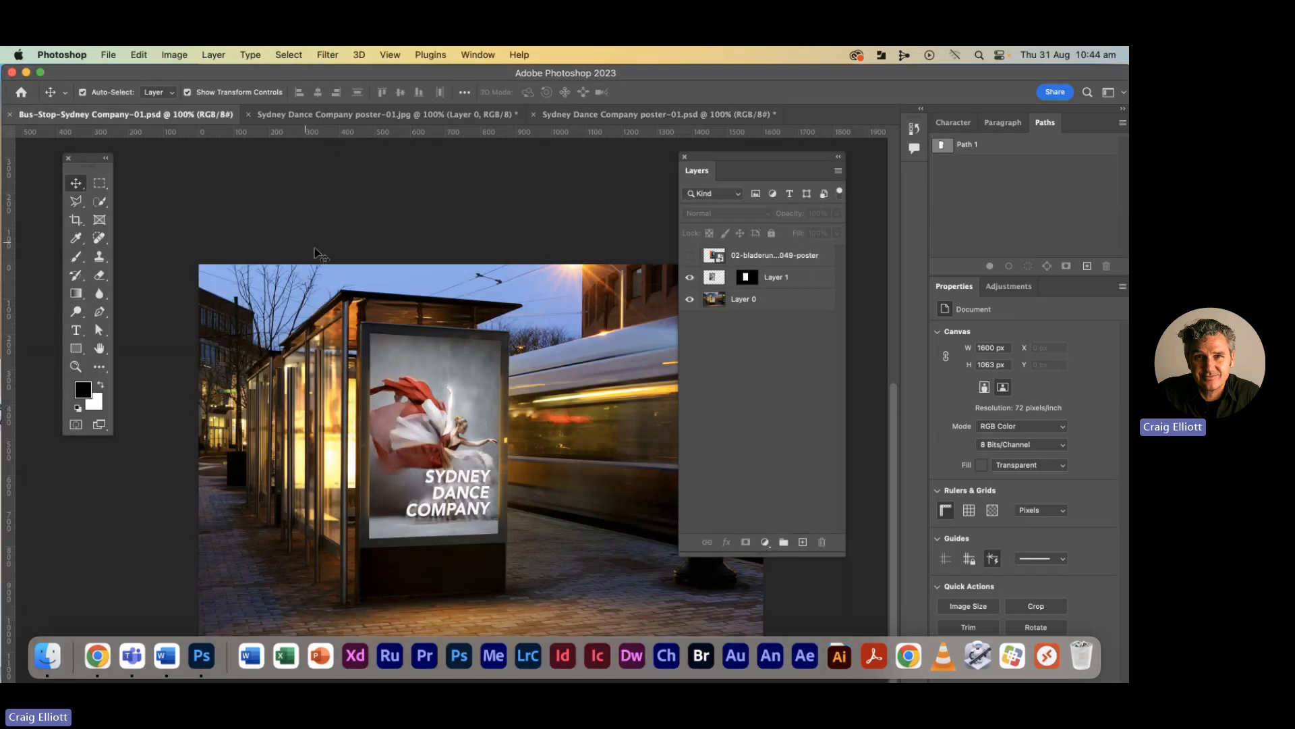
# - Place Sydney Dance Company poster-02.jpg from Finder into the bus stop mock-up at 100% size and commit the placement
pyautogui.press('super+Tab')
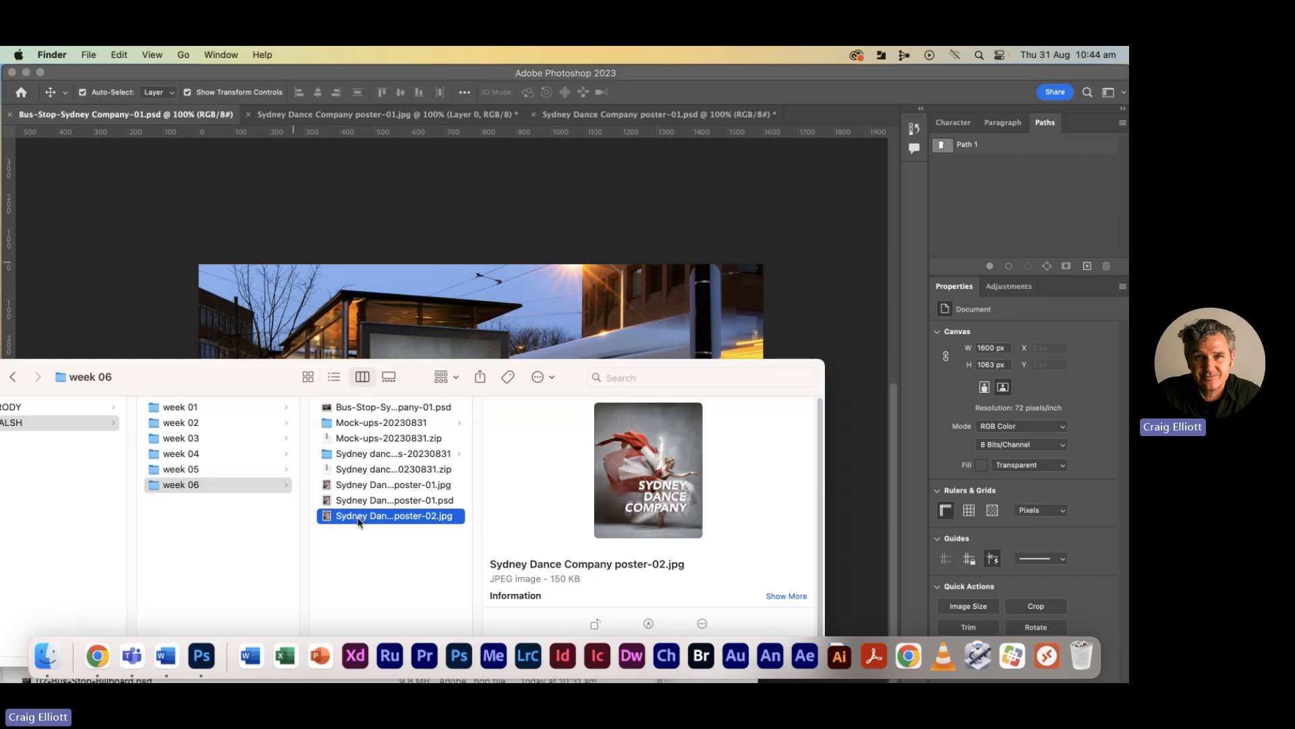
pyautogui.moveTo(359, 521); pyautogui.dragTo(472, 351)
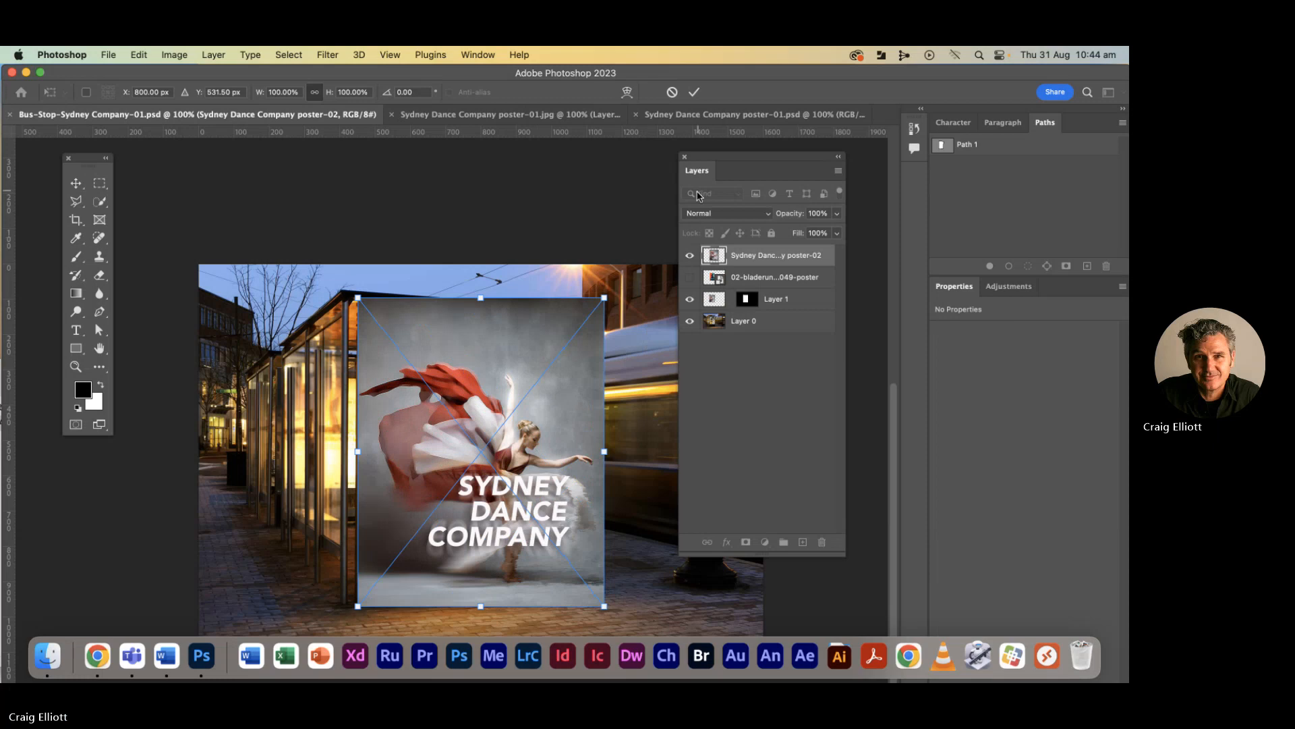
pyautogui.click(694, 92)
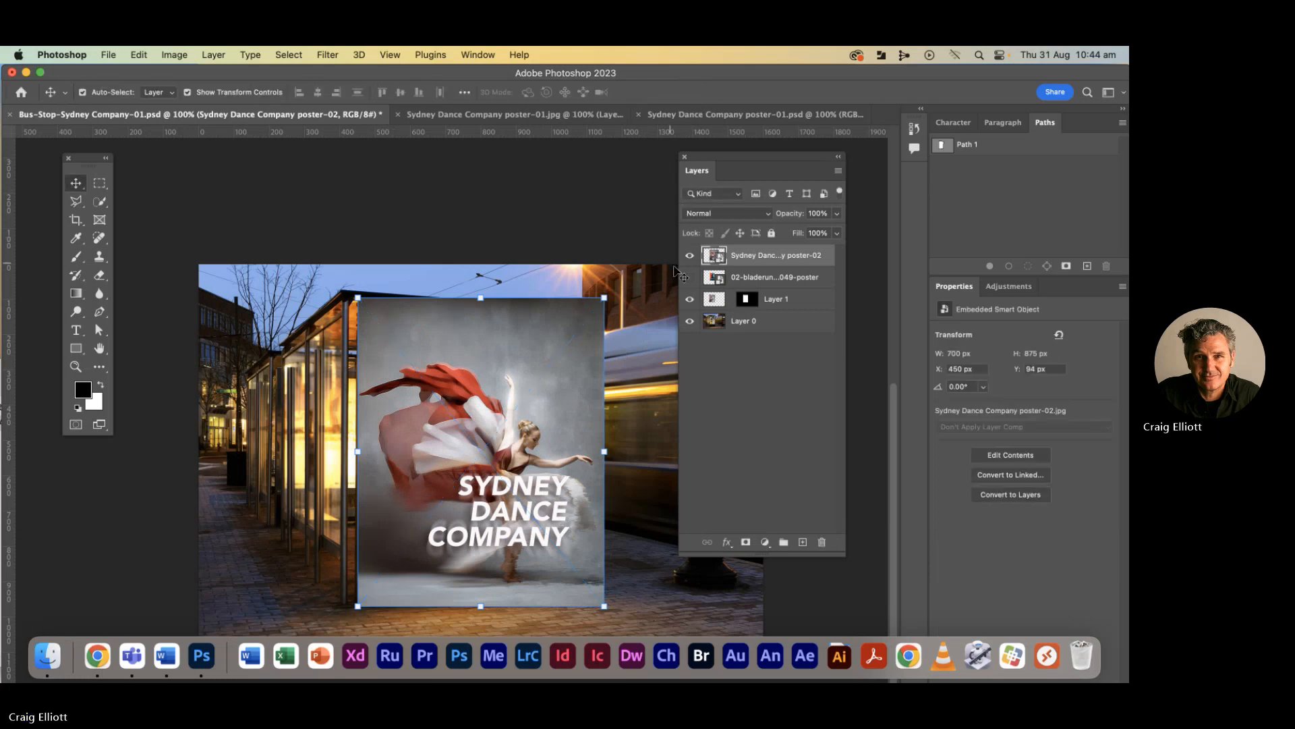
pyautogui.click(690, 277)
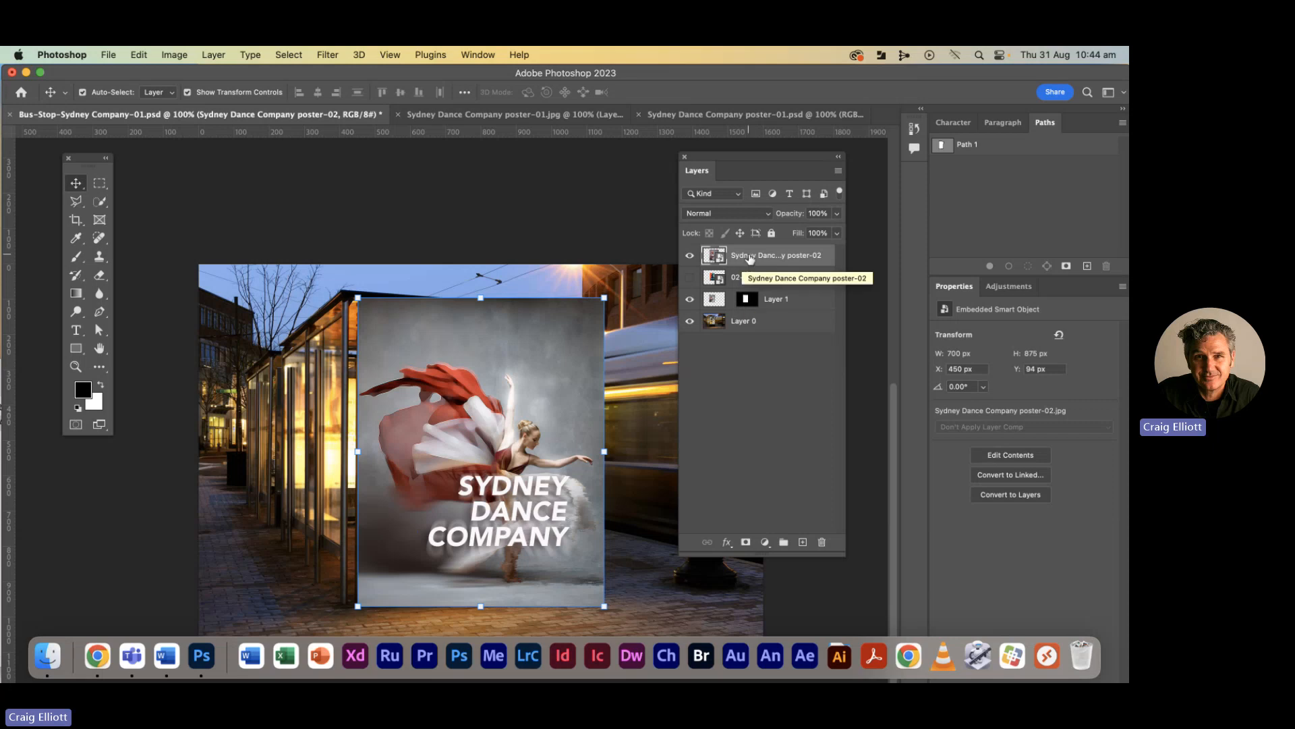
# - Copy Layer 1's mask onto the Sydney Dance Company poster-02 layer, hide Layer 1, and select the new poster's image
pyautogui.click(747, 301)
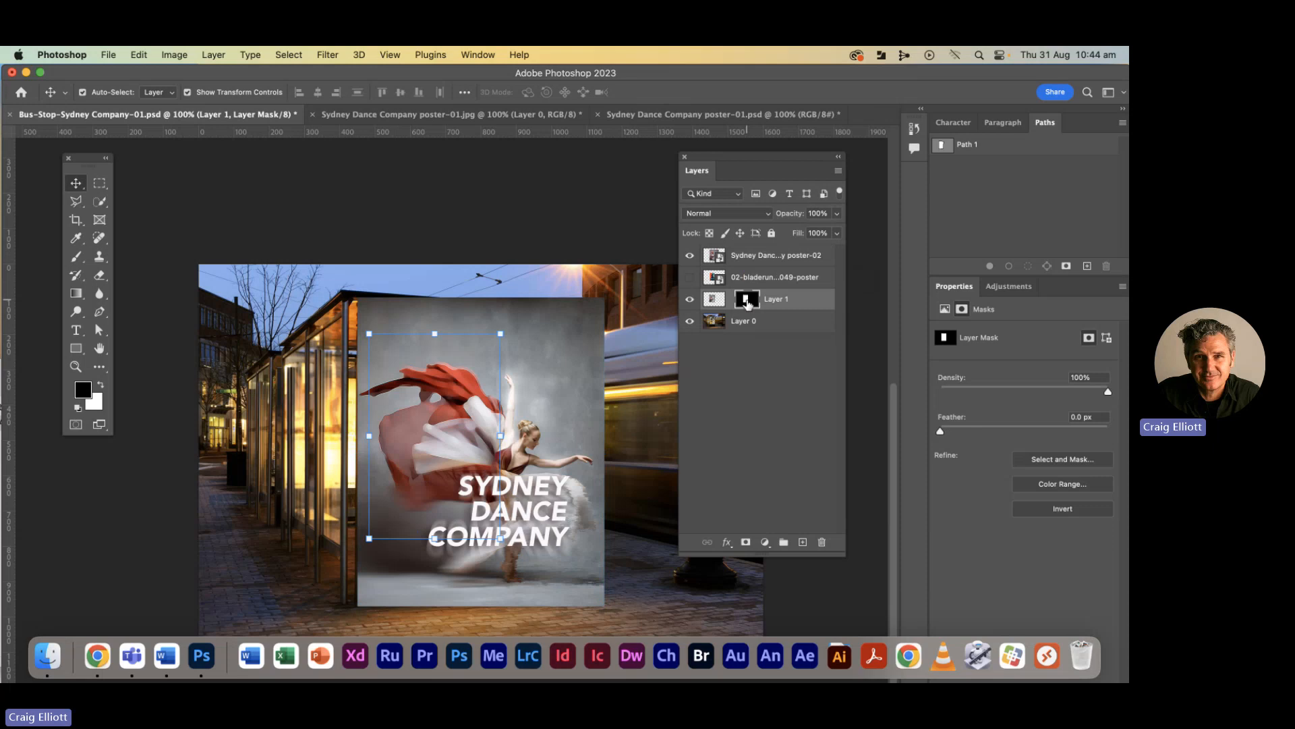
pyautogui.moveTo(747, 303); pyautogui.dragTo(746, 255)
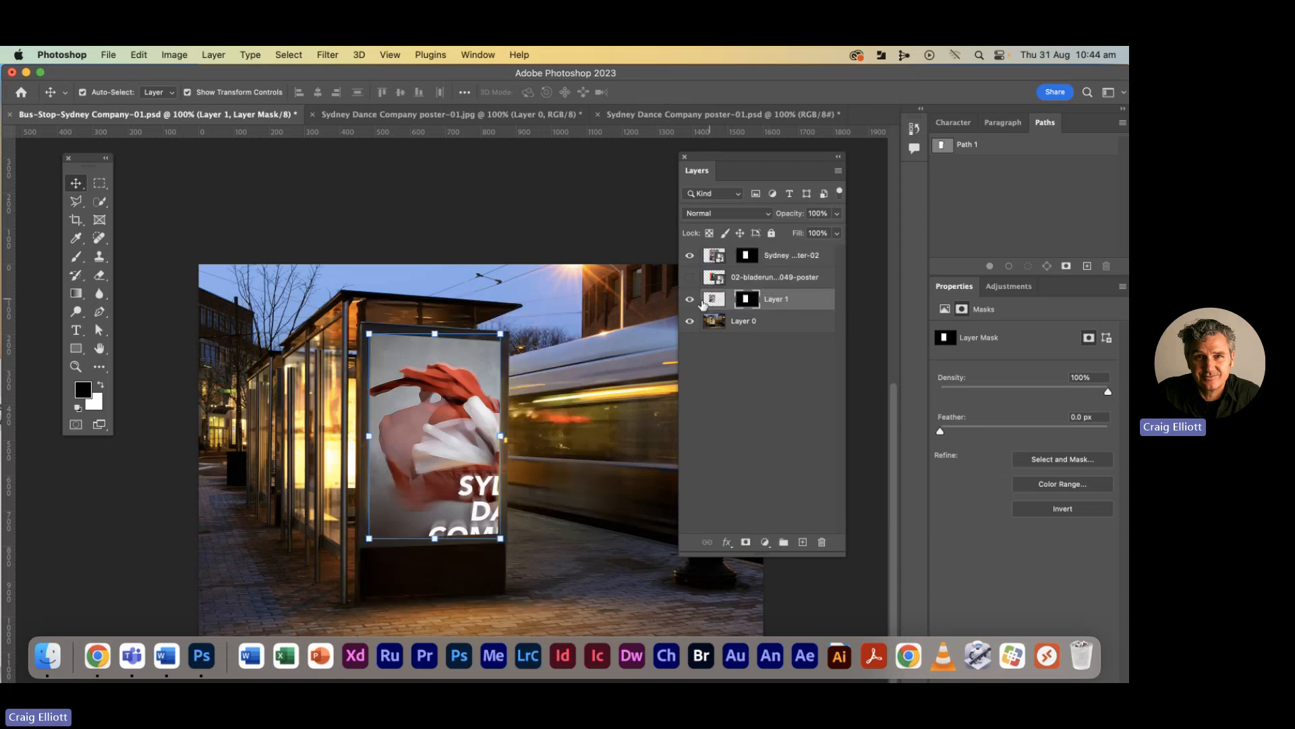
pyautogui.click(690, 300)
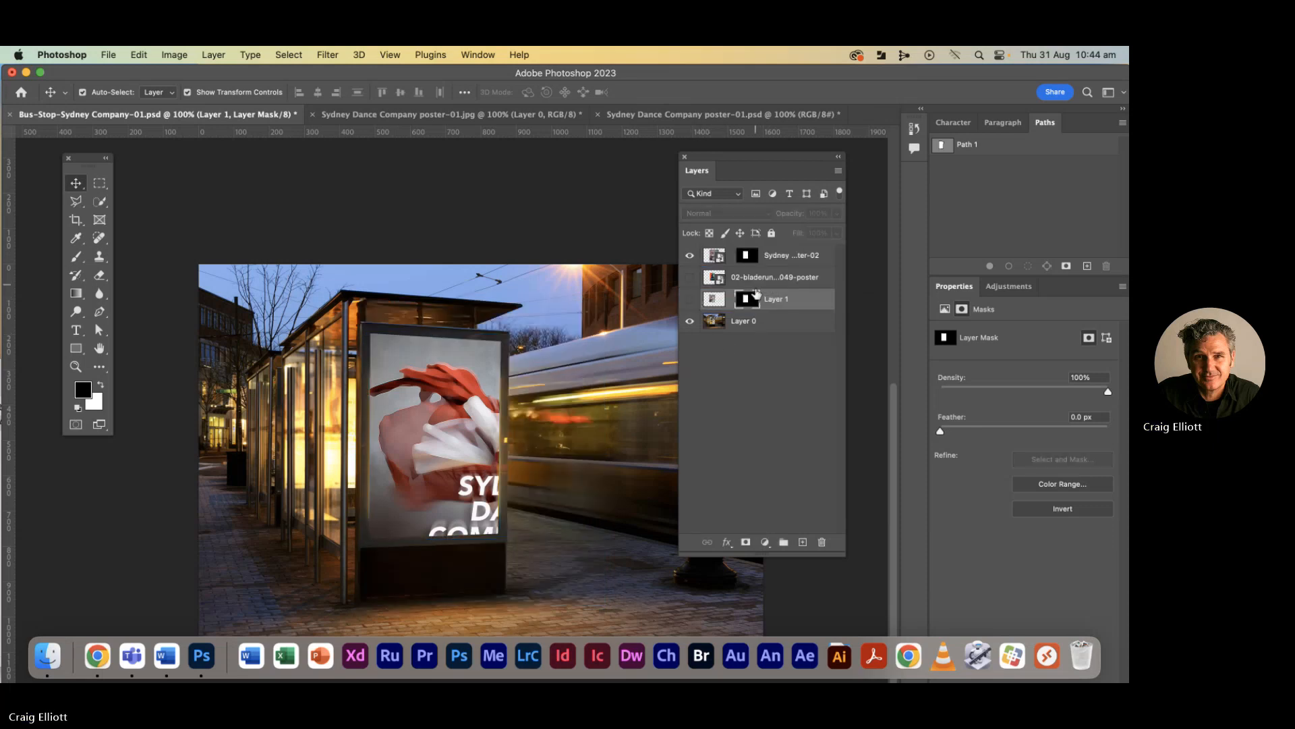
pyautogui.click(715, 258)
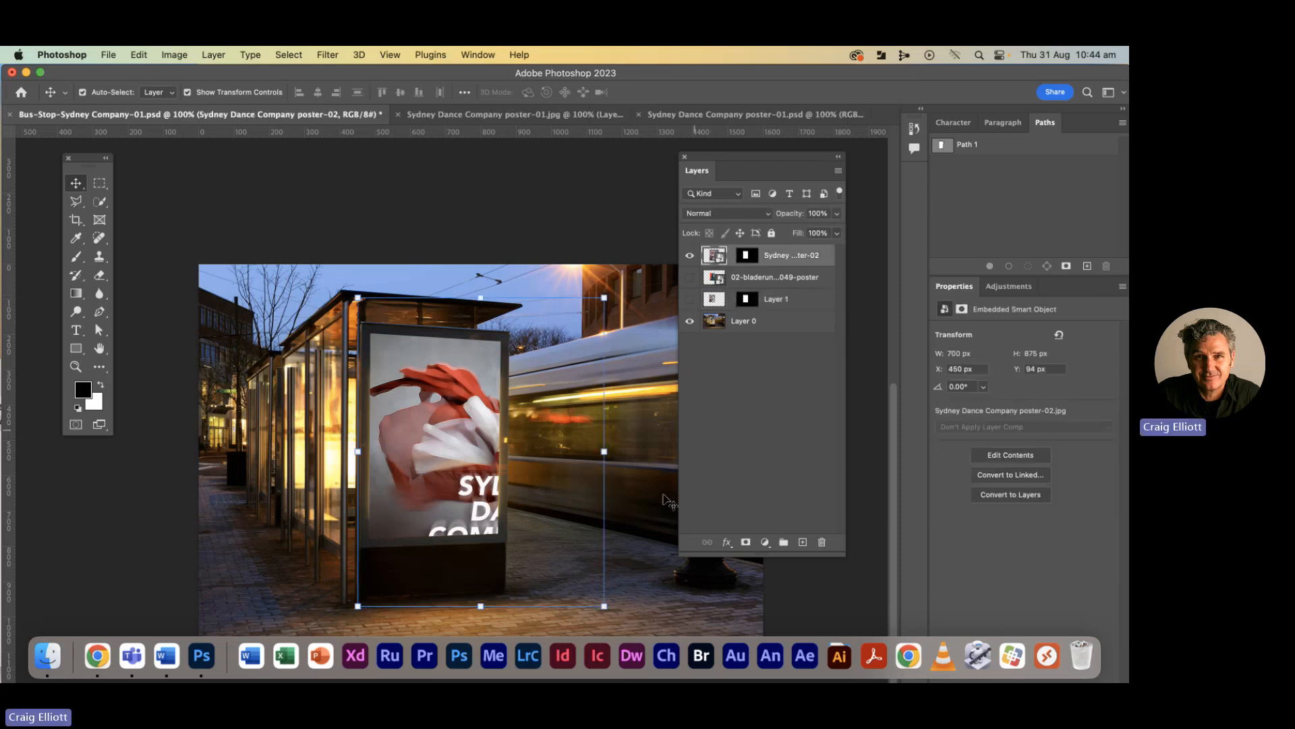
# - Scale the poster-02 image proportionally to about 67.8%, position it over the bus stop's billboard frame, and commit the transform
pyautogui.moveTo(605, 607); pyautogui.dragTo(552, 541)
pyautogui.moveTo(552, 298); pyautogui.dragTo(520, 331)
pyautogui.moveTo(476, 471); pyautogui.dragTo(458, 470)
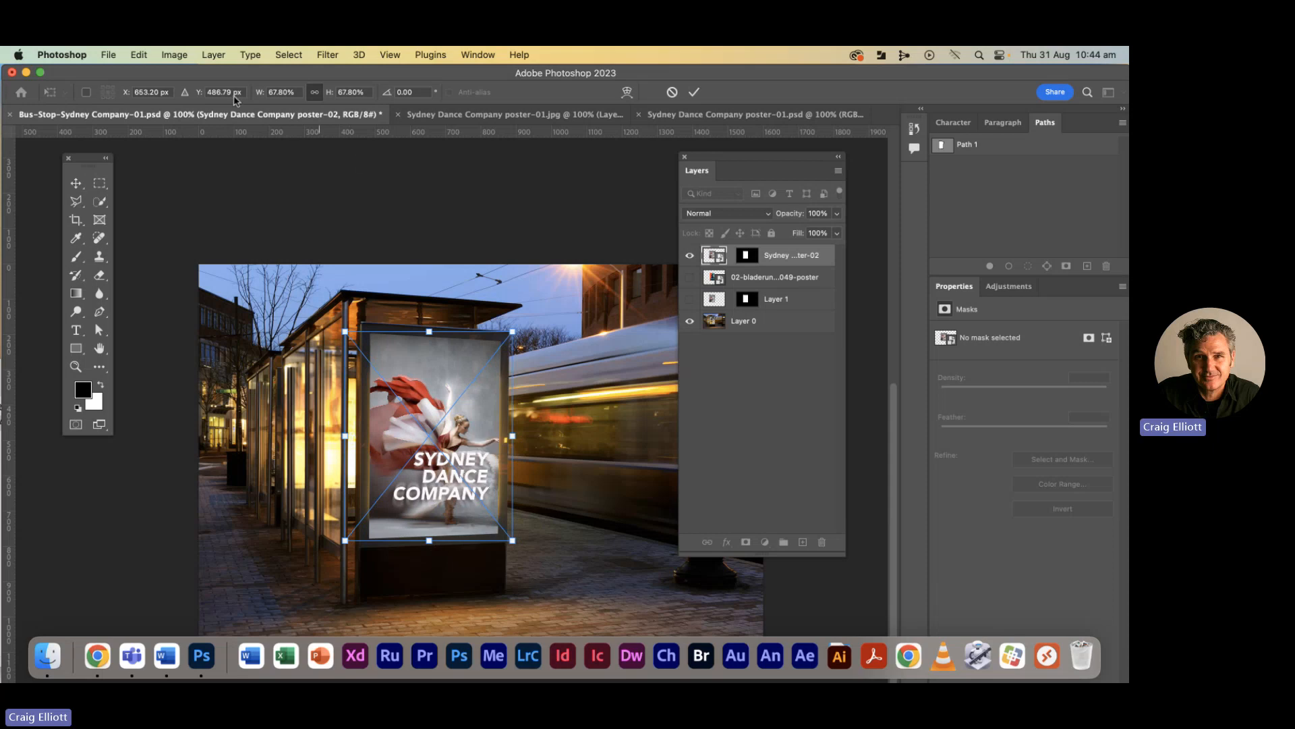
pyautogui.click(694, 92)
# - Distort the poster-02 image's corners and edge to follow the billboard frame's perspective, at about 450 x 607 px, commit the transform, and deselect the layer
pyautogui.click(139, 55)
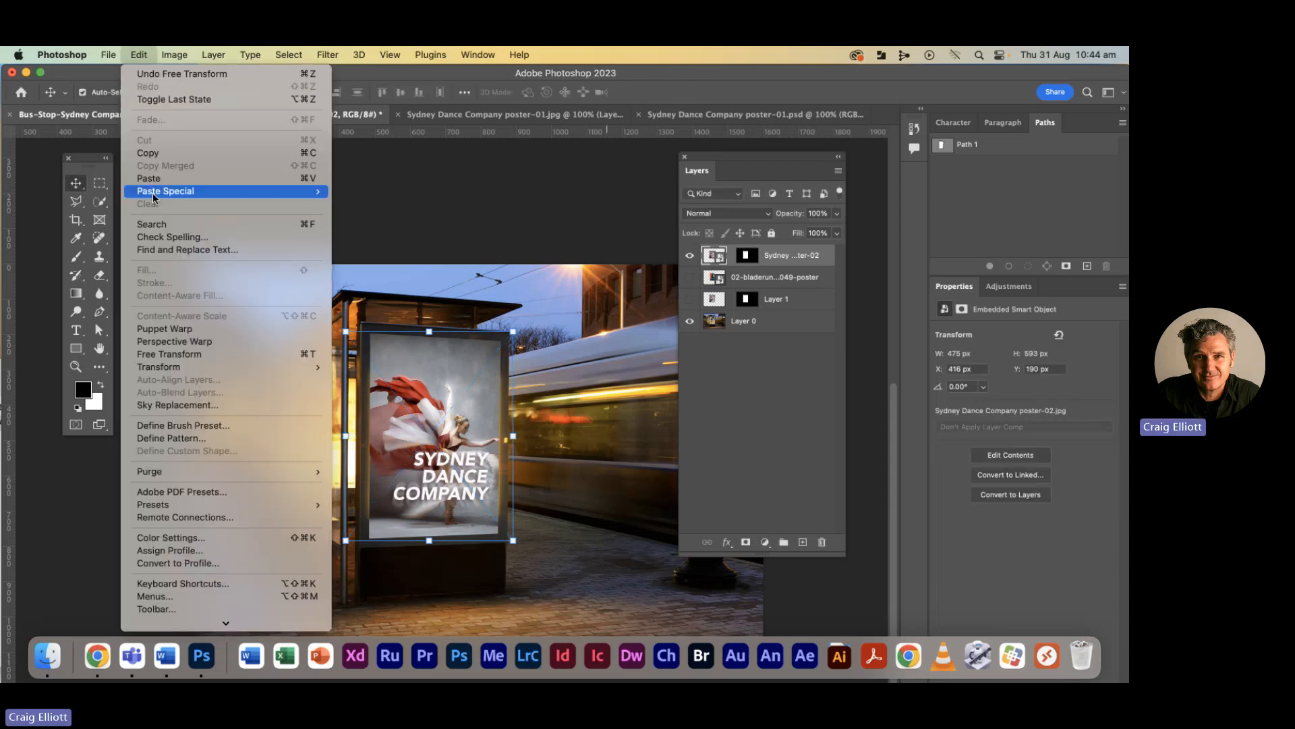
pyautogui.moveTo(167, 369)
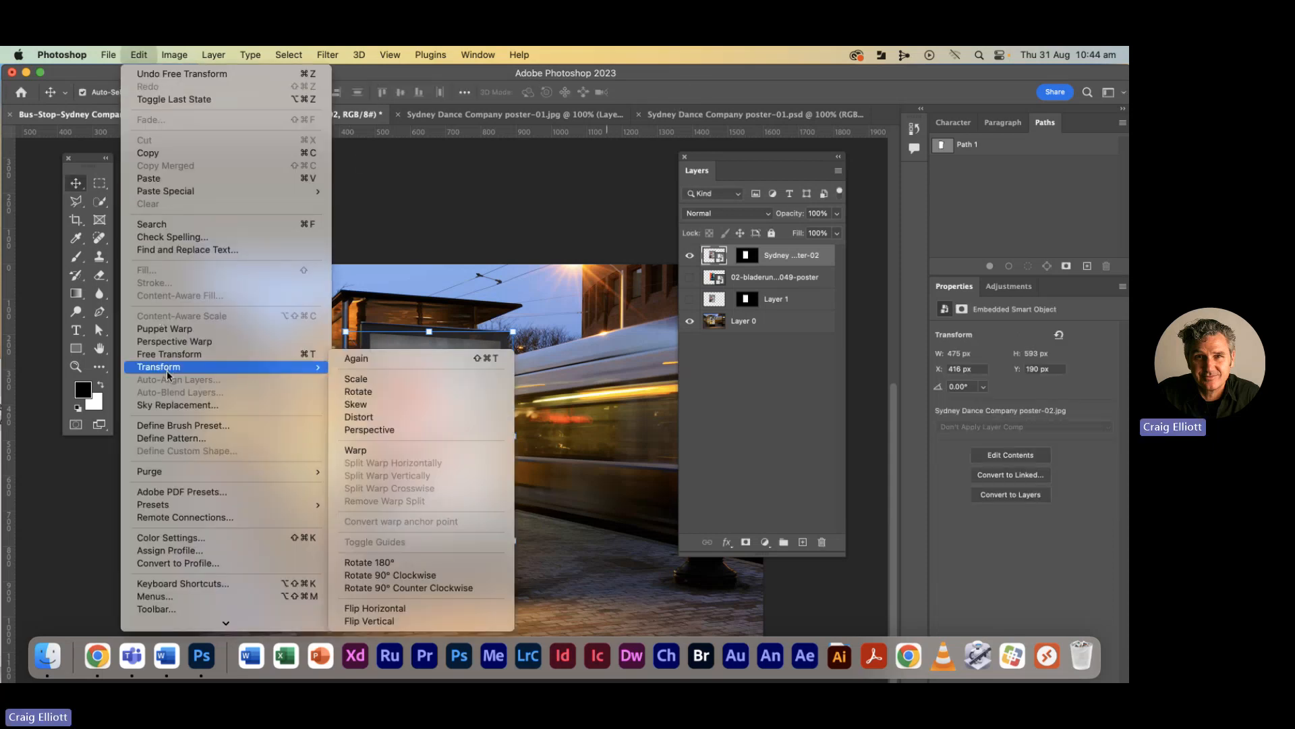
pyautogui.click(413, 418)
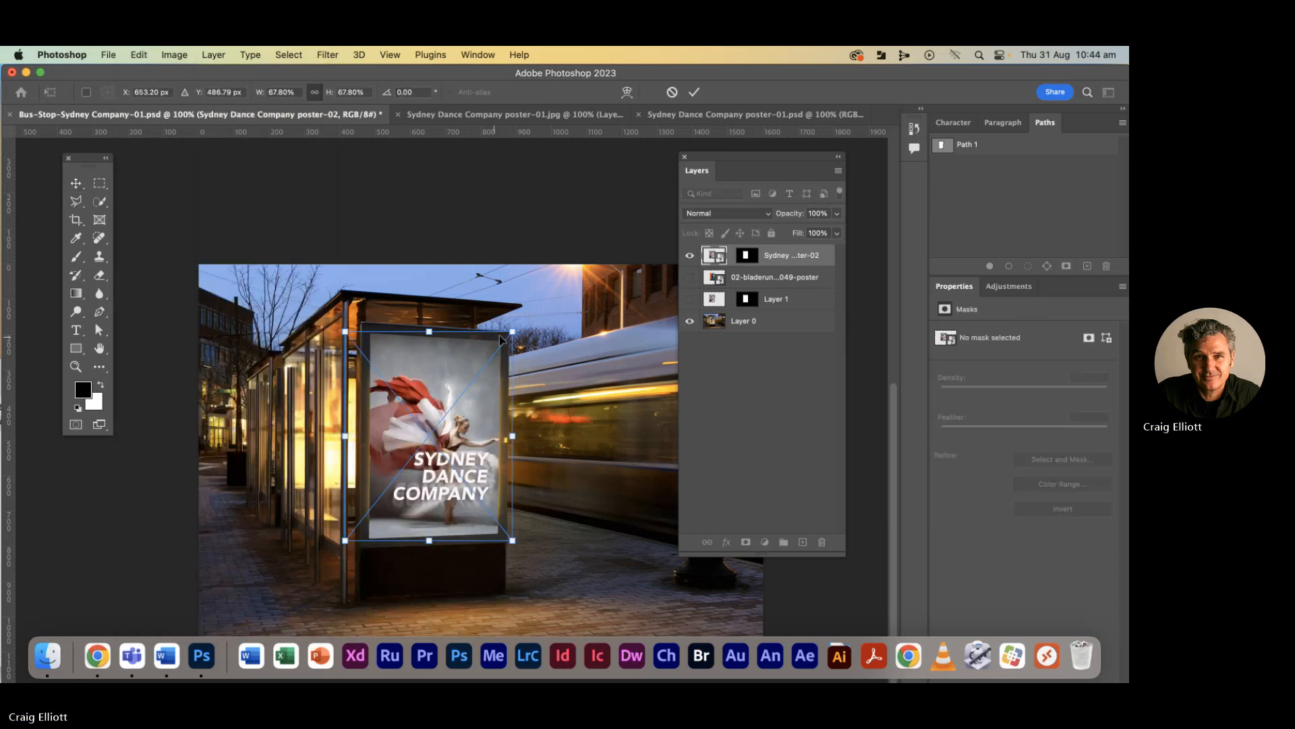
pyautogui.moveTo(513, 333); pyautogui.dragTo(510, 341)
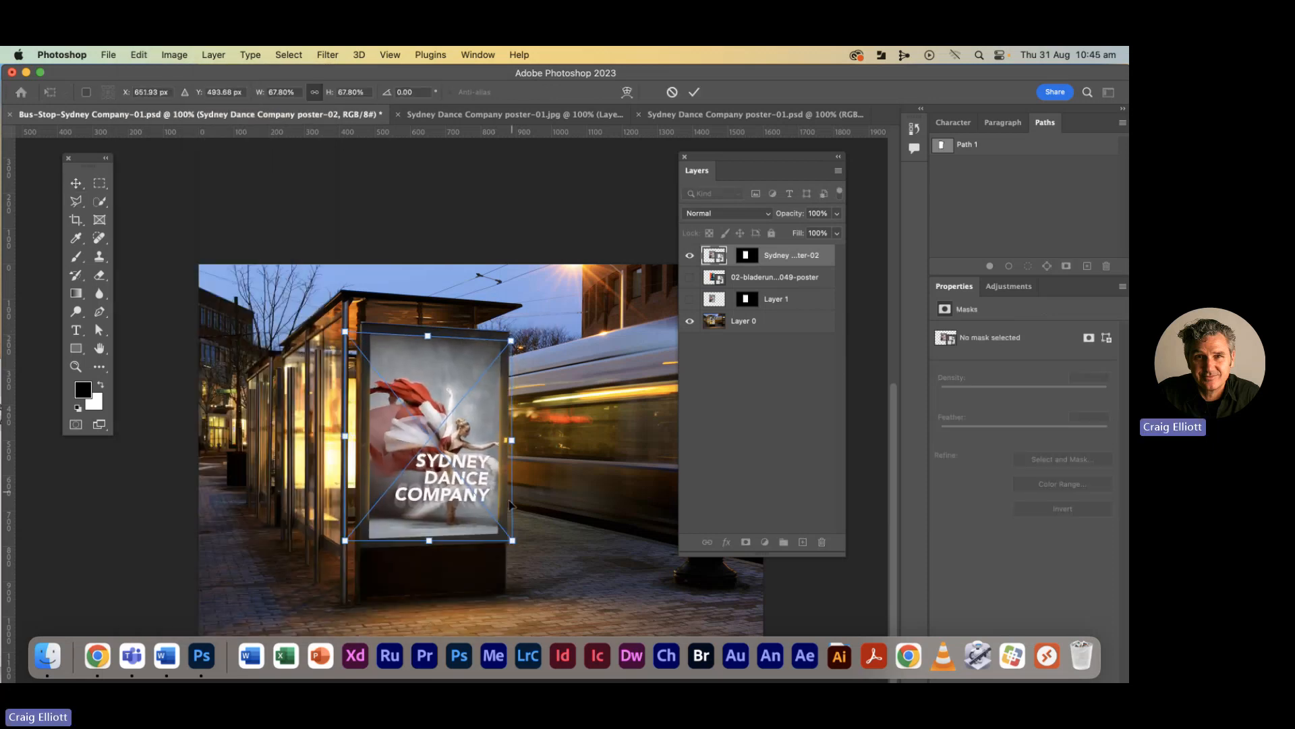
pyautogui.moveTo(515, 544); pyautogui.dragTo(511, 538)
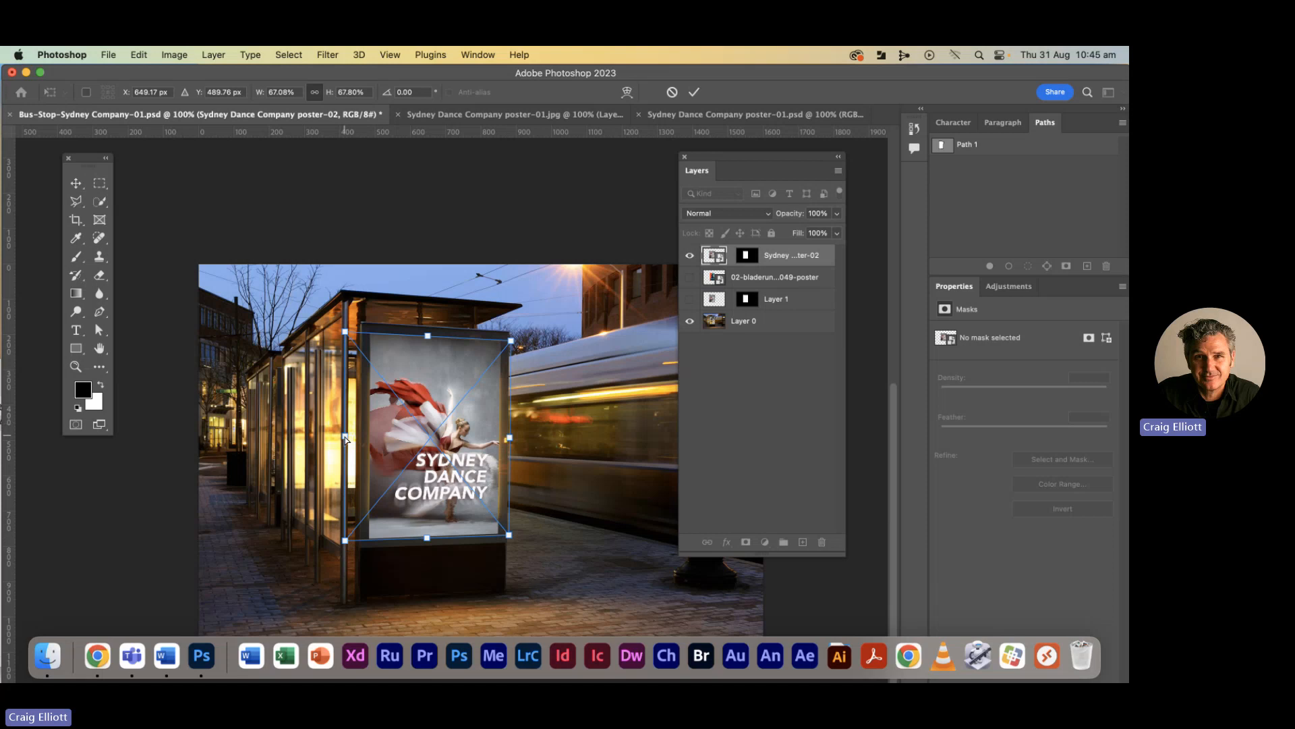
pyautogui.moveTo(346, 439); pyautogui.dragTo(352, 435)
pyautogui.moveTo(352, 544); pyautogui.dragTo(352, 547)
pyautogui.press('Return')
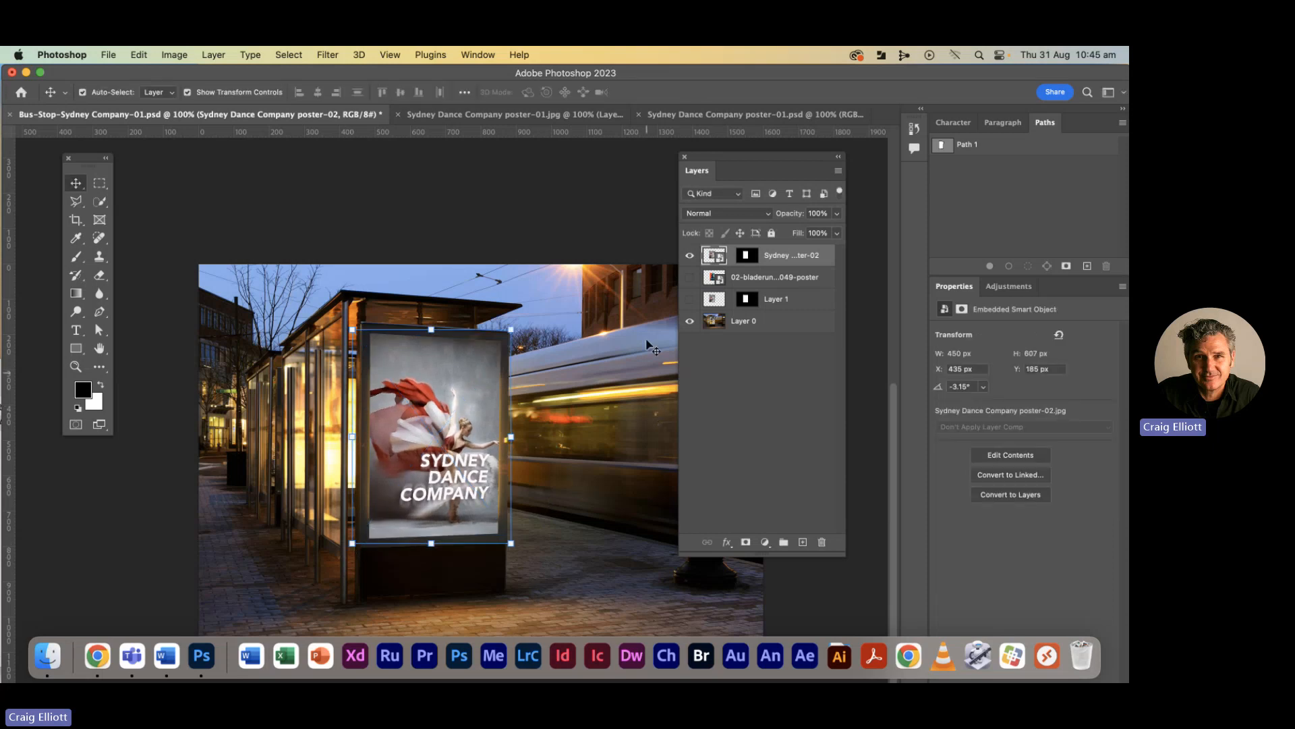
pyautogui.click(608, 239)
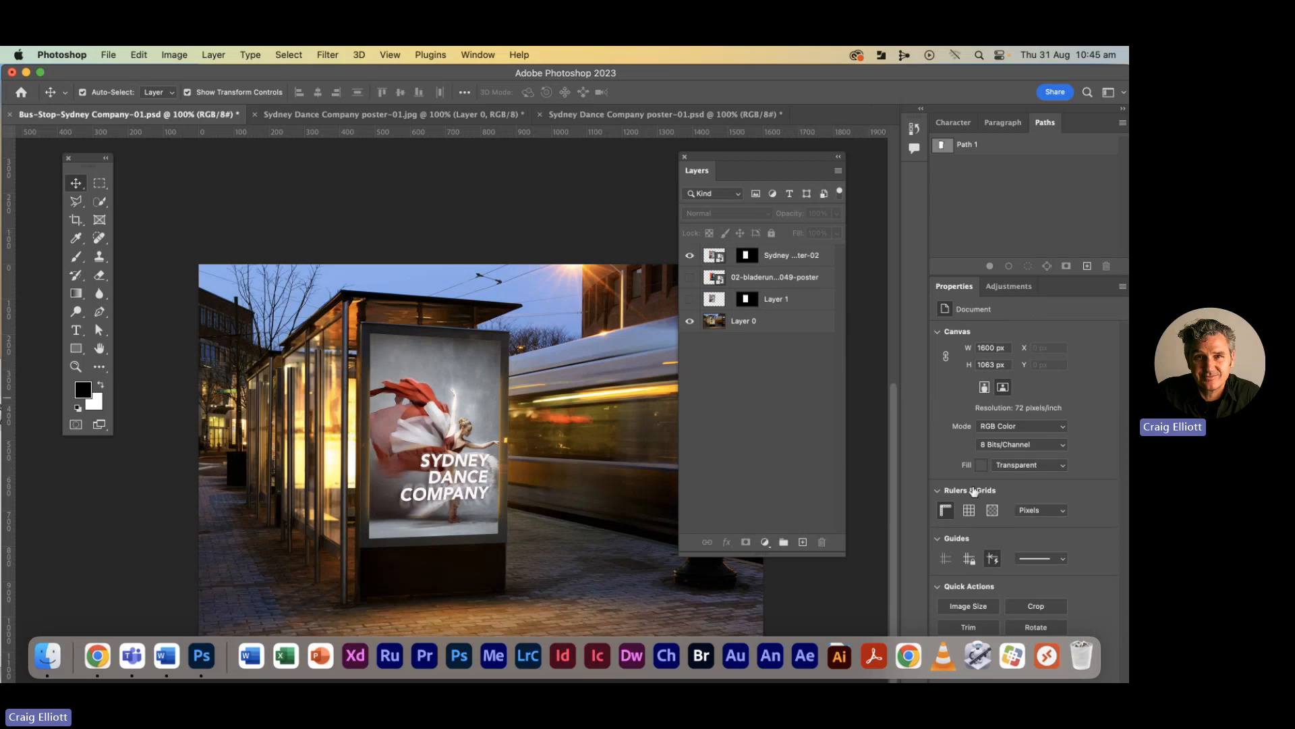
# - Switch to the Cert4 Digital Skills WALSH meeting in Microsoft Teams and request to stop its recording and transcription
pyautogui.press('super+Tab')
pyautogui.press('super+Tab')
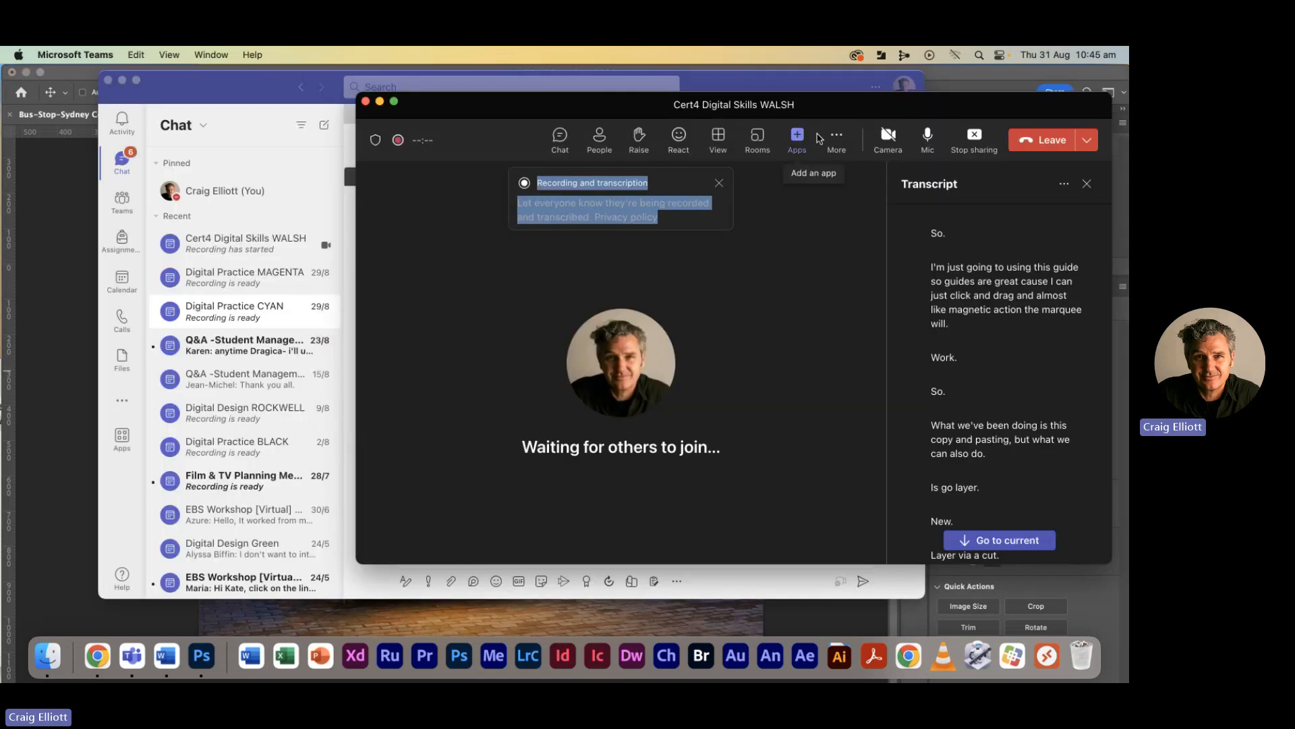
pyautogui.click(844, 137)
pyautogui.moveTo(864, 178)
pyautogui.click(780, 187)
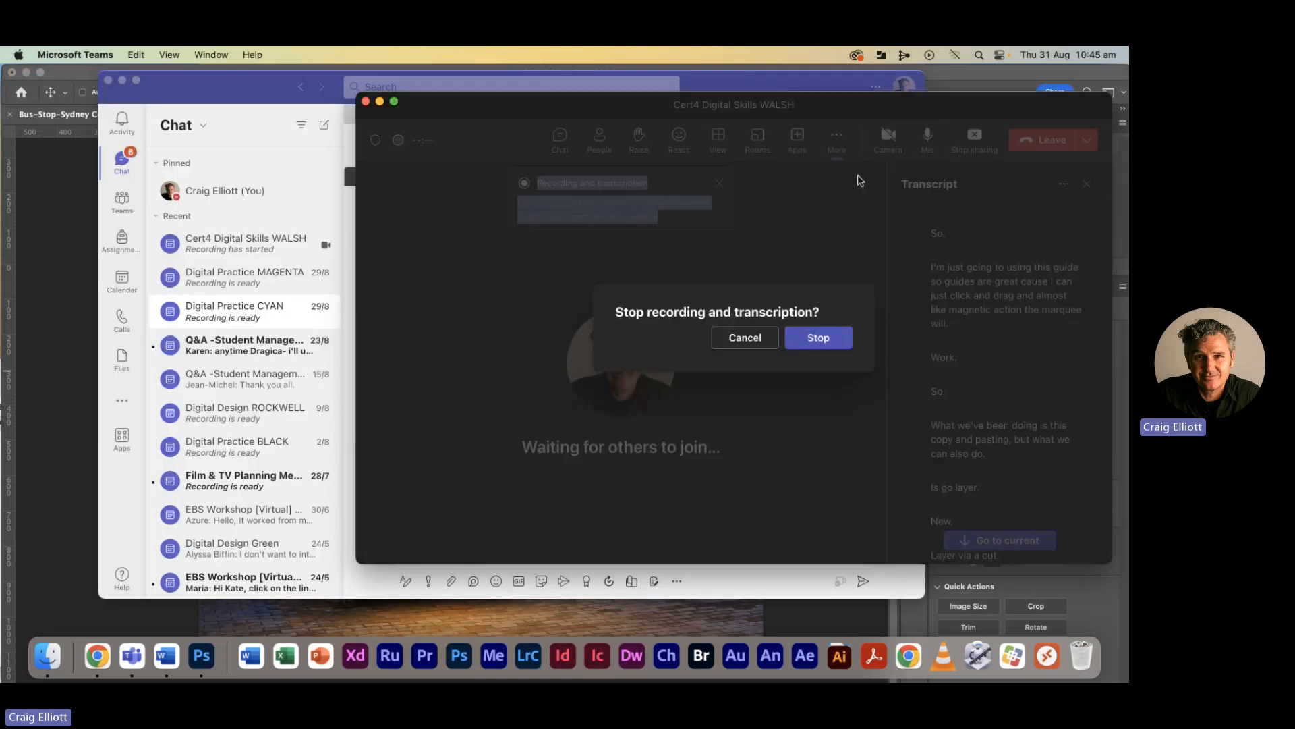